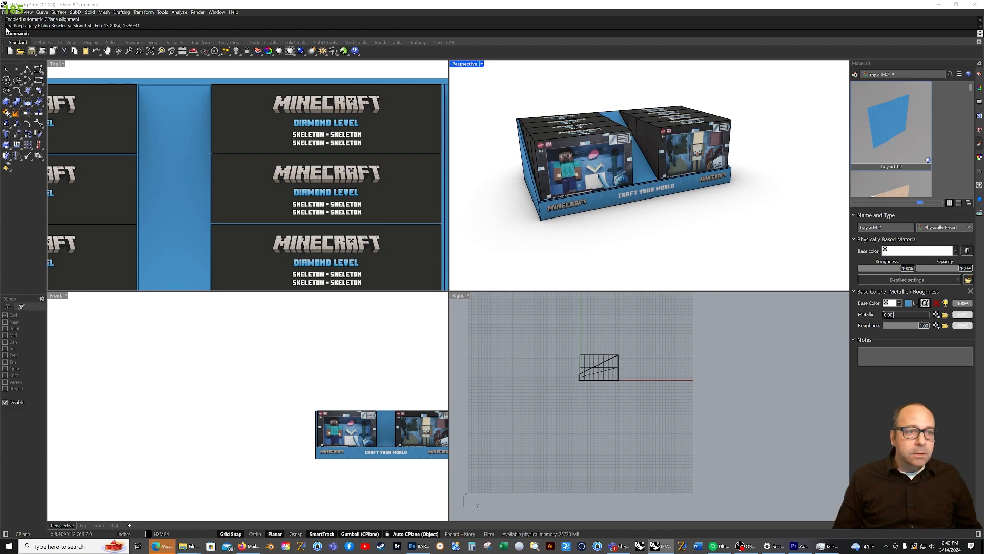
# Step: Start a new, empty model file
pyautogui.click(15, 12)
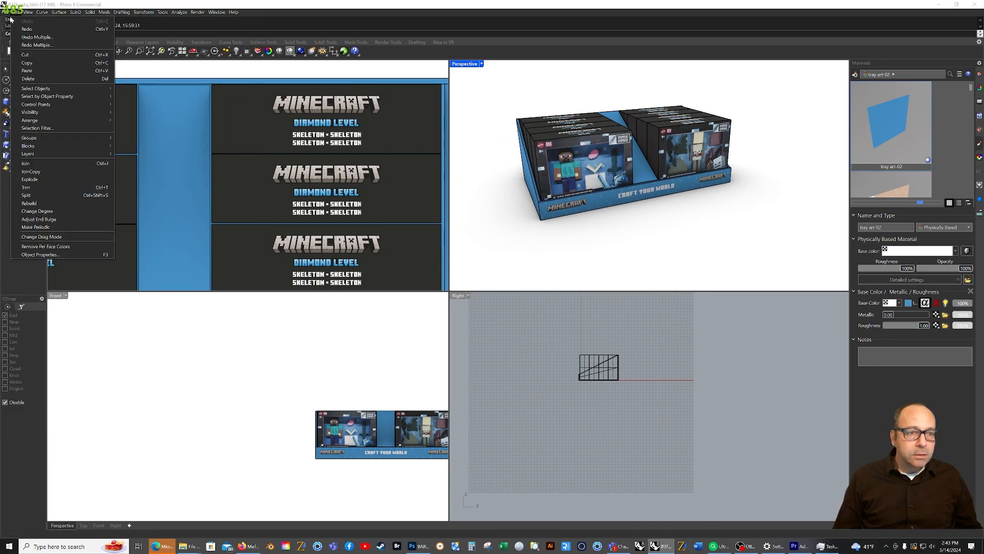
pyautogui.click(7, 20)
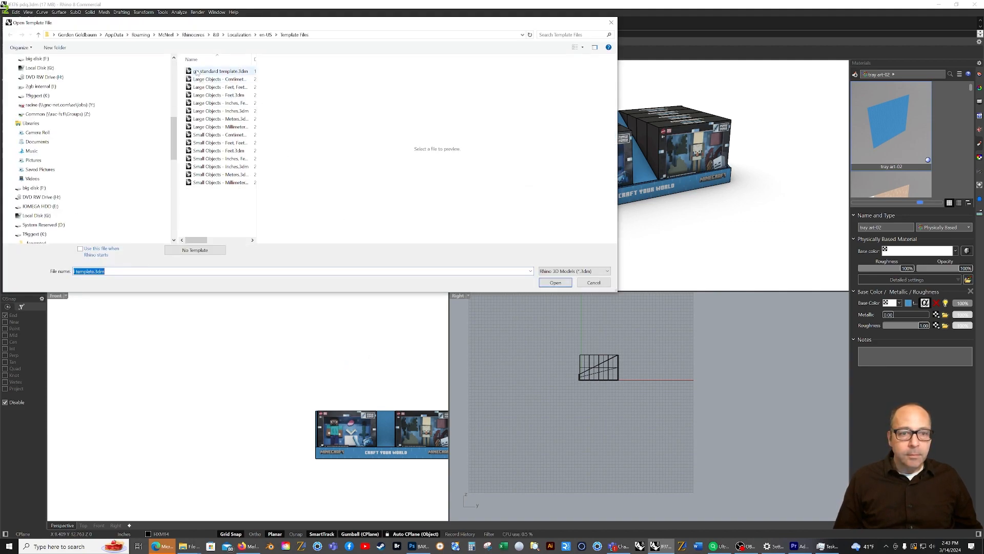
pyautogui.press('Escape')
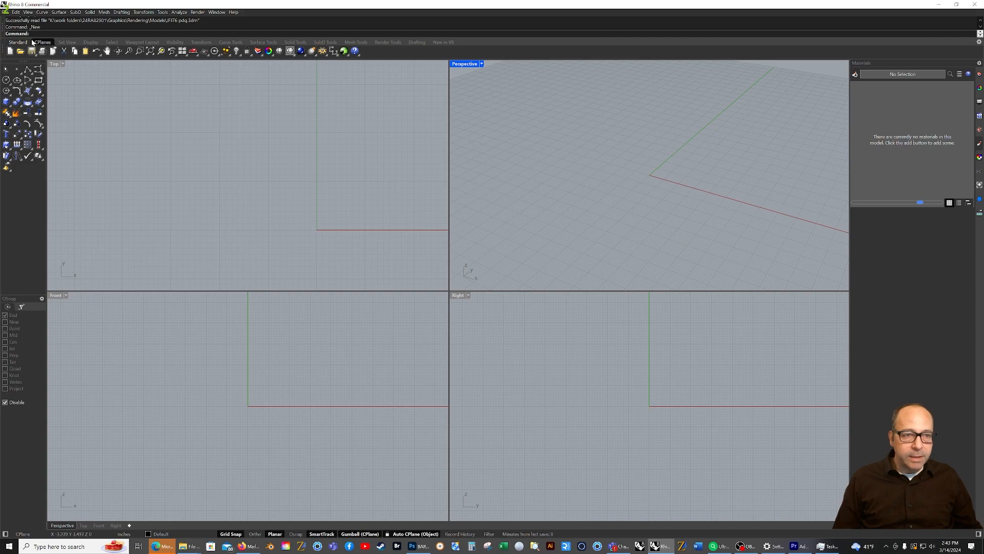
# Step: Set the document's model units to inches in the Units settings
pyautogui.write('Un')
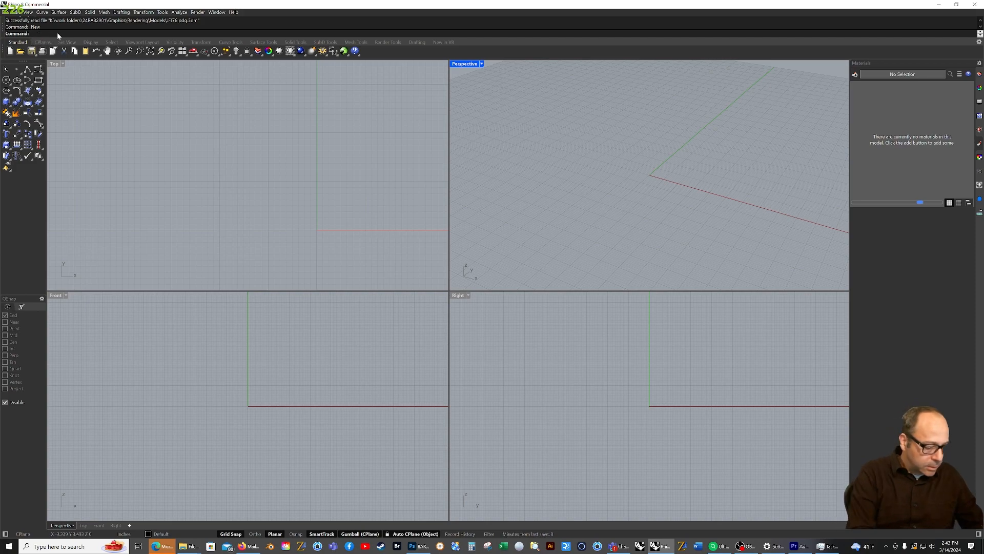
pyautogui.write('its')
pyautogui.press('Return')
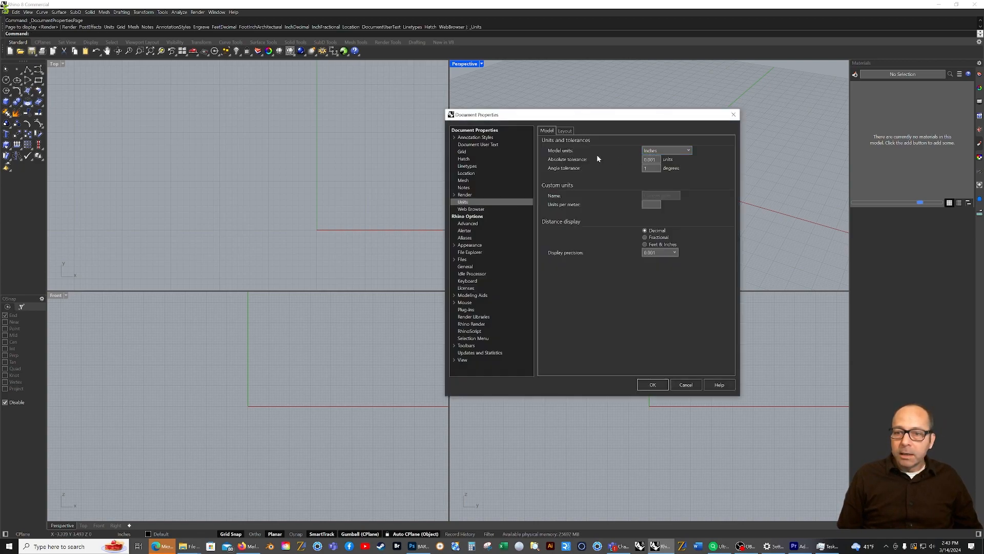
pyautogui.click(688, 151)
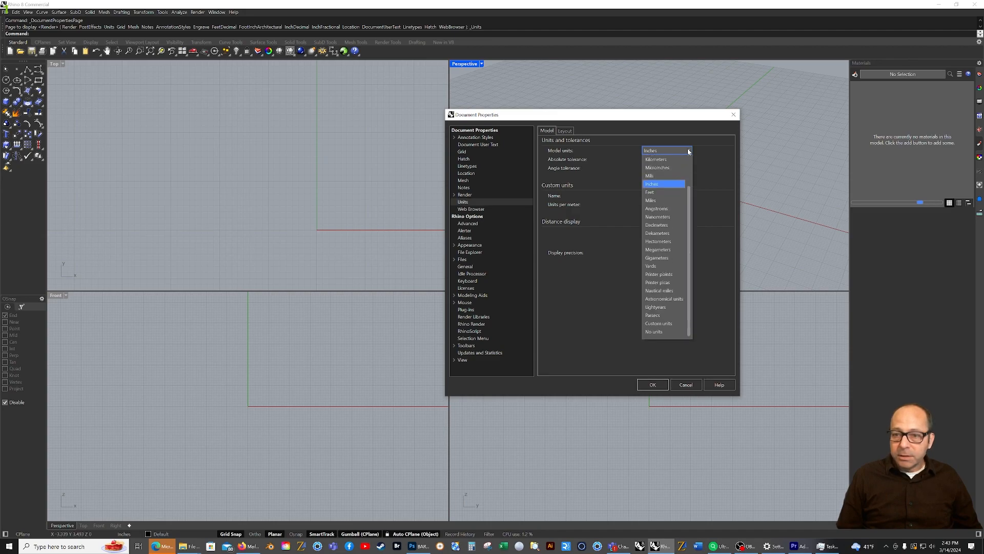
pyautogui.click(668, 184)
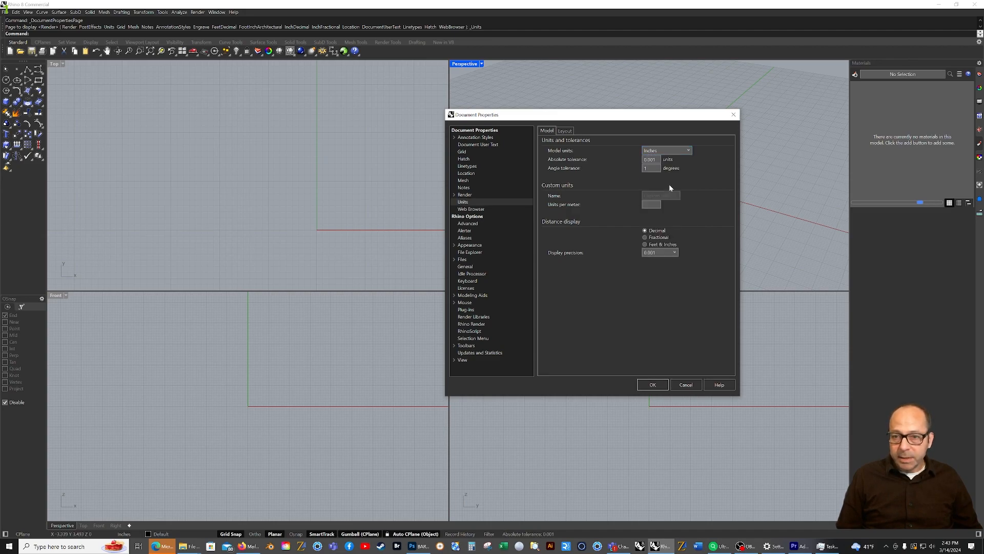
pyautogui.click(652, 385)
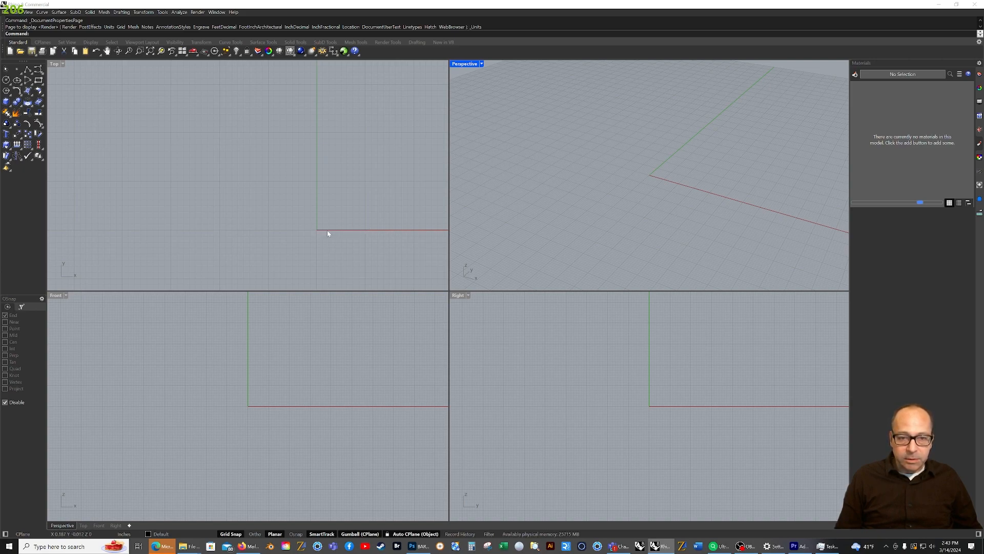
# Step: Examine the Top view's grid properties with the Grid command and check the grid's full extent around the origin
pyautogui.moveTo(332, 231); pyautogui.dragTo(306, 233, button='right')
pyautogui.moveTo(375, 211); pyautogui.dragTo(194, 215, button='right')
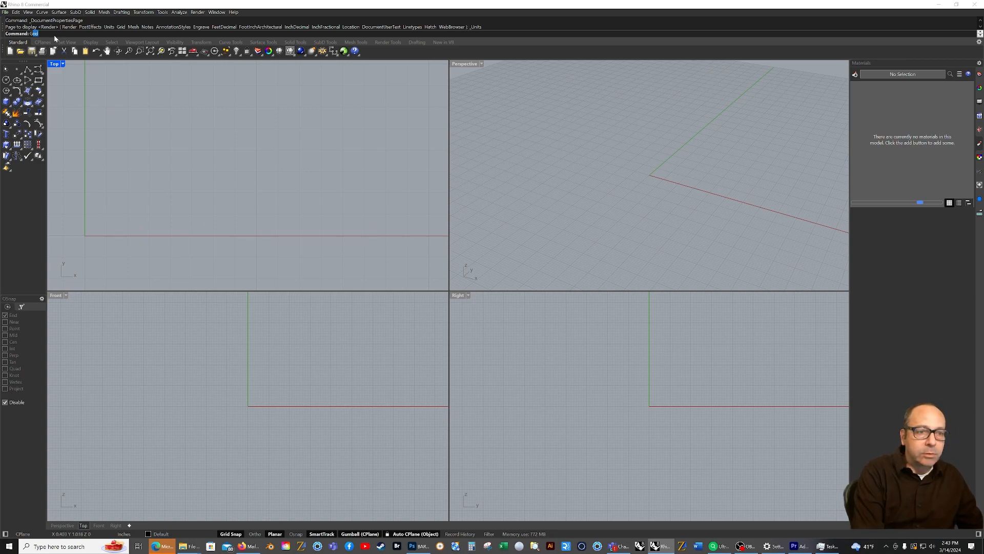
pyautogui.write('grid')
pyautogui.press('Return')
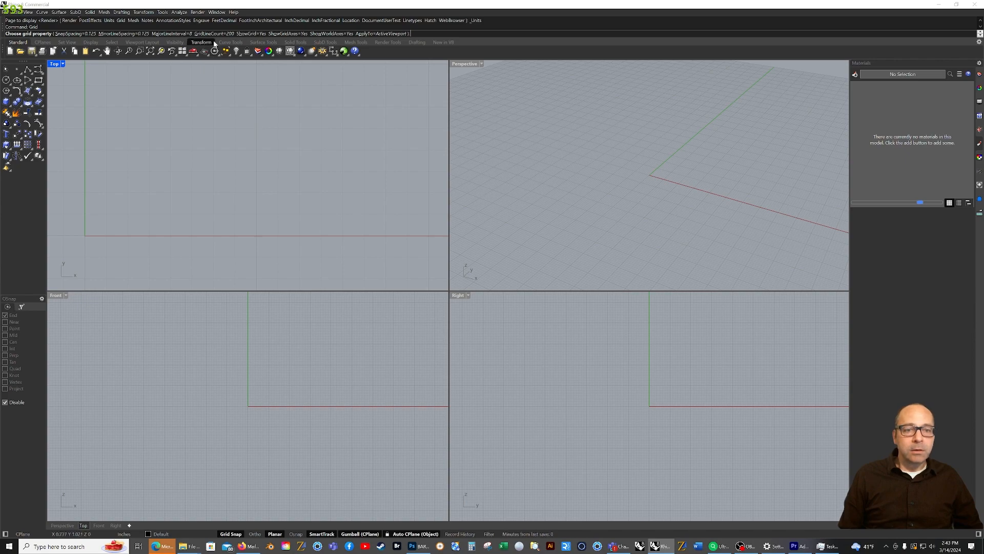
pyautogui.scroll(-2, 291, 123)
pyautogui.scroll(-10, 292, 129)
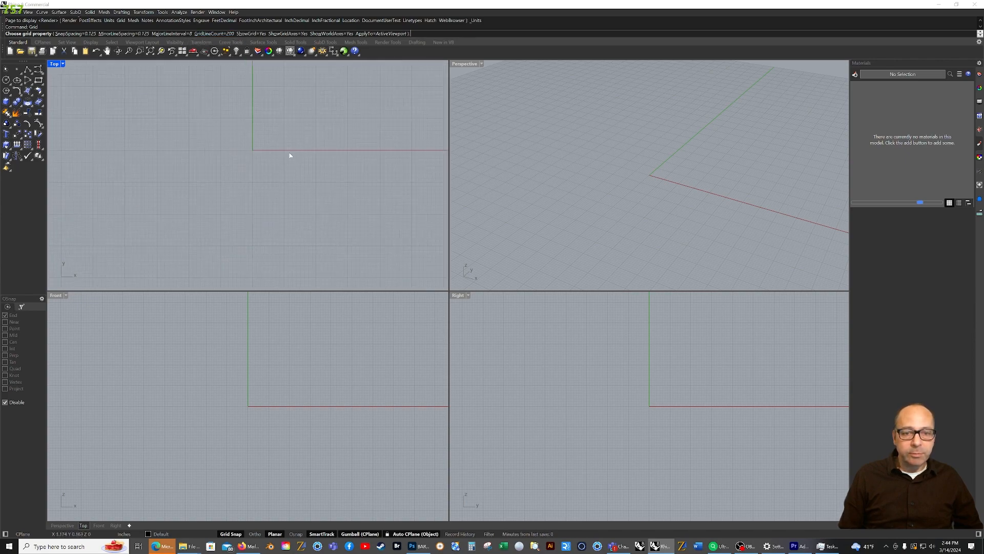
pyautogui.moveTo(290, 114); pyautogui.dragTo(286, 151, button='right')
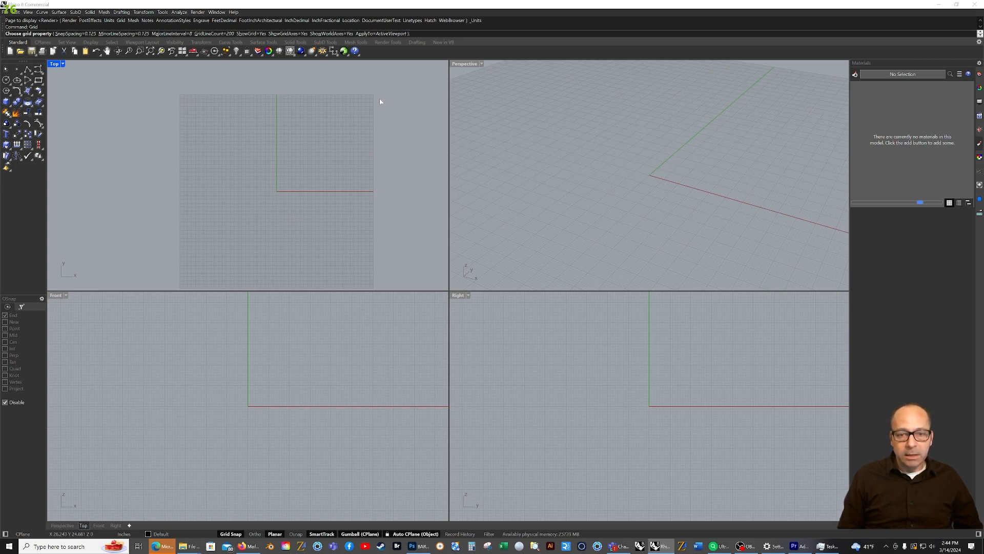
pyautogui.moveTo(338, 222); pyautogui.dragTo(317, 223, button='right')
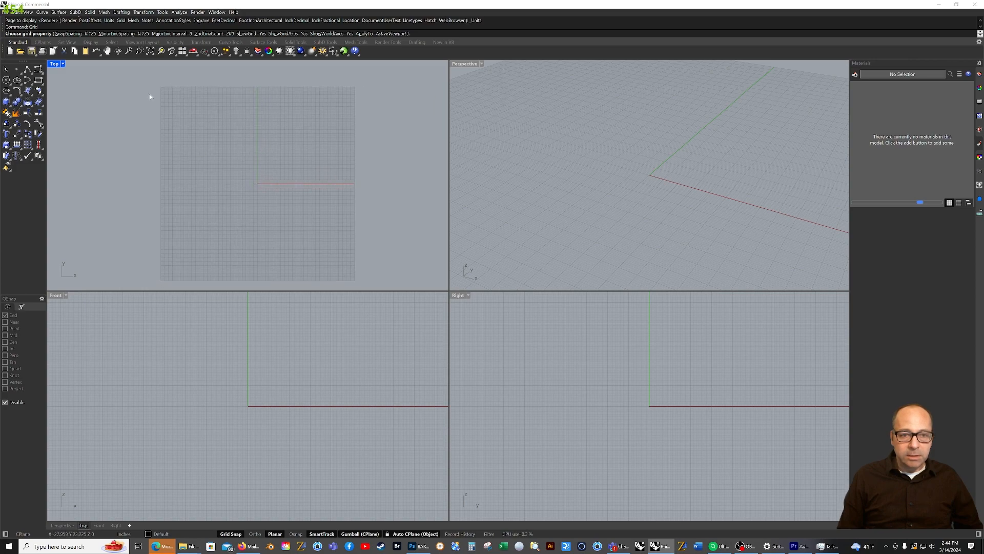
pyautogui.scroll(5, 298, 194)
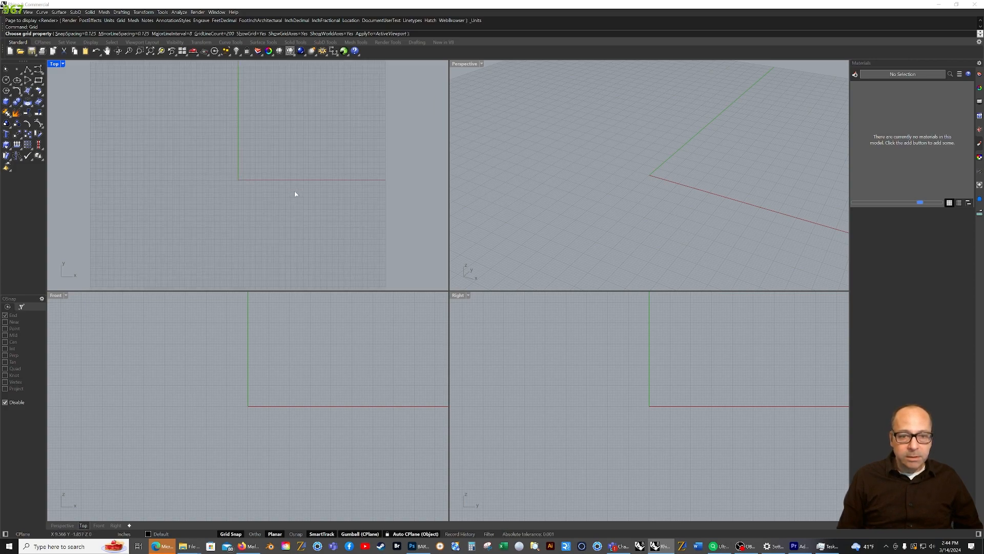
pyautogui.click(6, 102)
pyautogui.scroll(10, 221, 172)
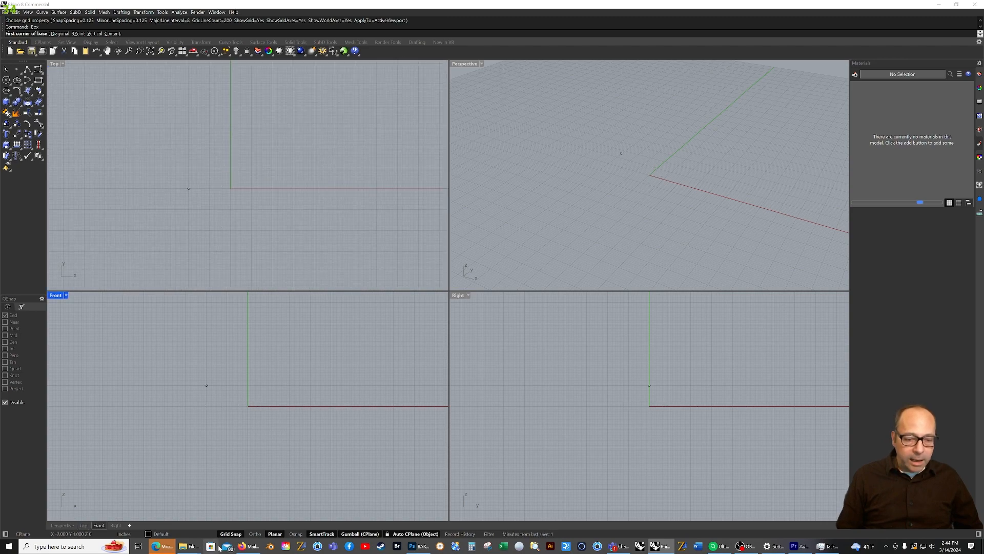
pyautogui.click(237, 534)
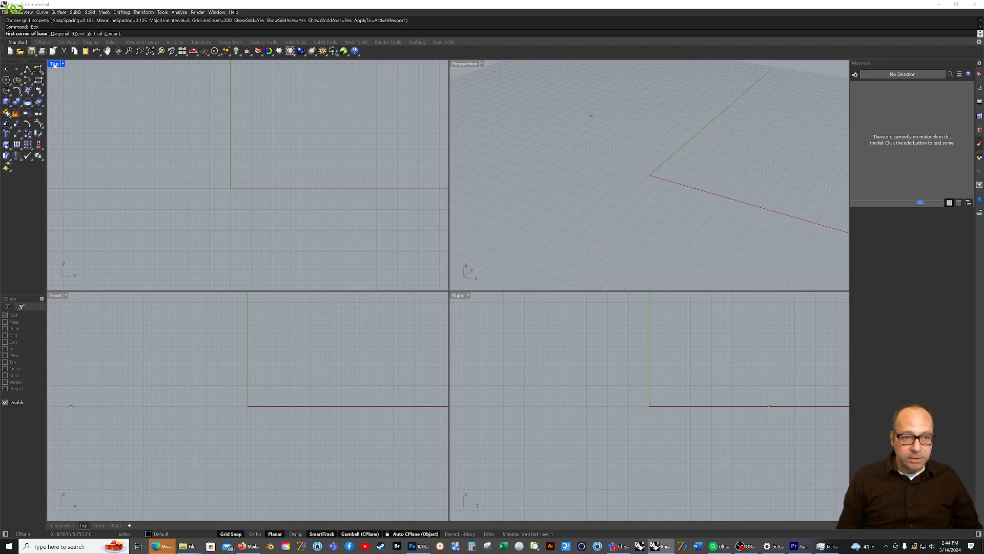
pyautogui.doubleClick(55, 65)
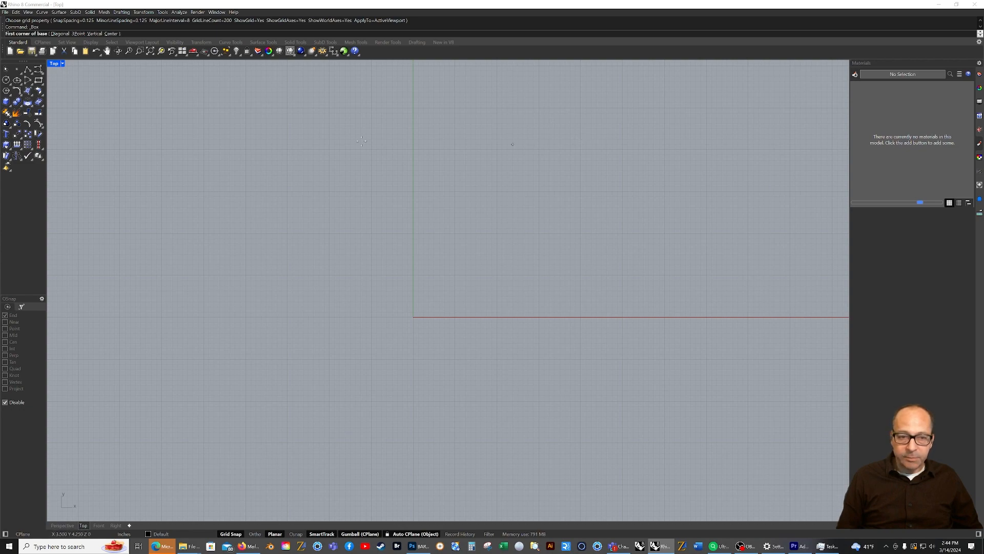
pyautogui.doubleClick(54, 65)
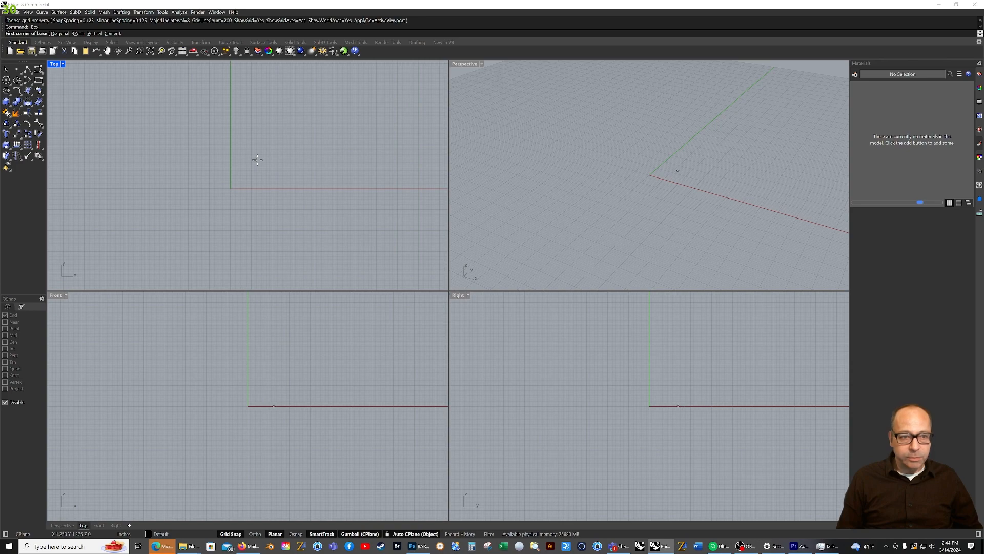
# Step: Begin a Box in the Top view with its first corner at the origin, base length 24 and width 12.75 inches
pyautogui.click(7, 102)
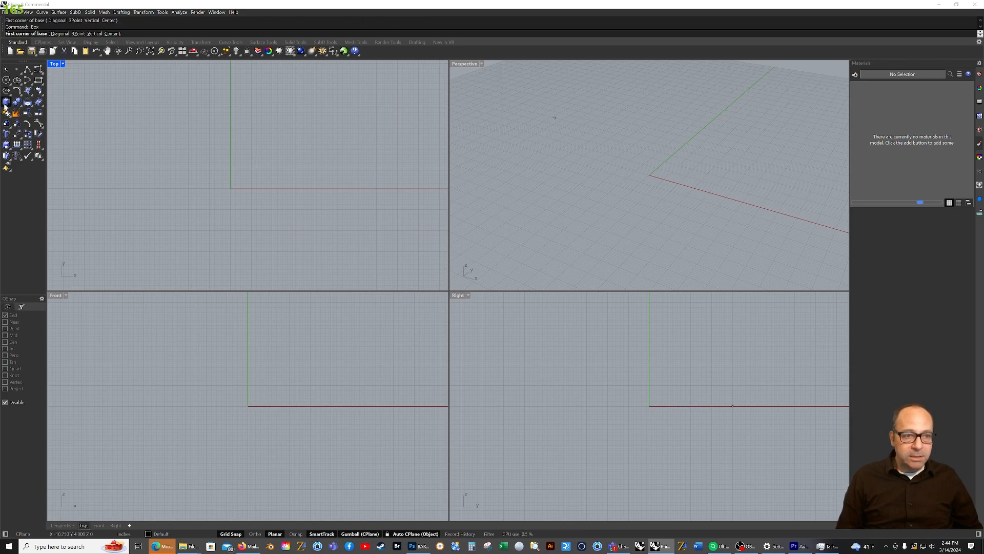
pyautogui.scroll(2, 230, 187)
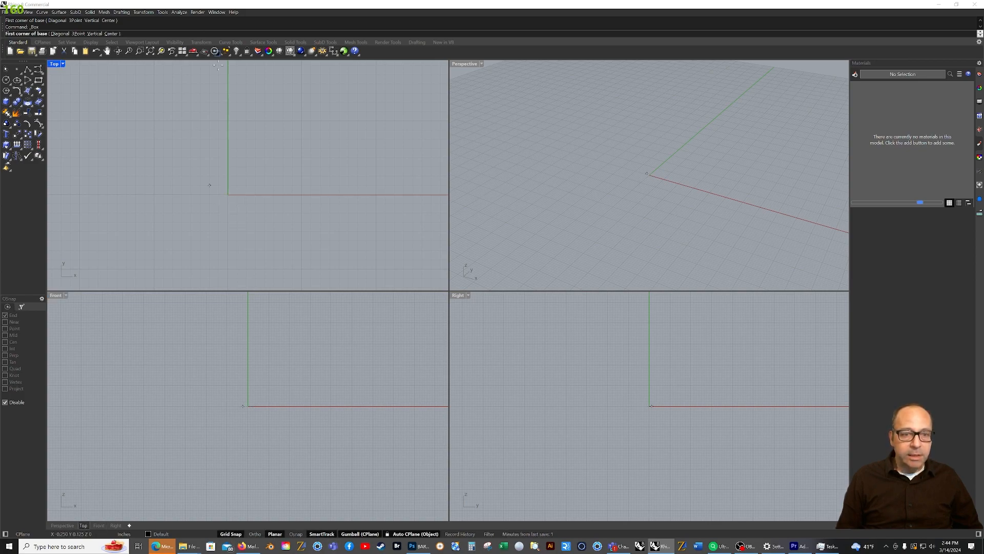
pyautogui.scroll(10, 237, 195)
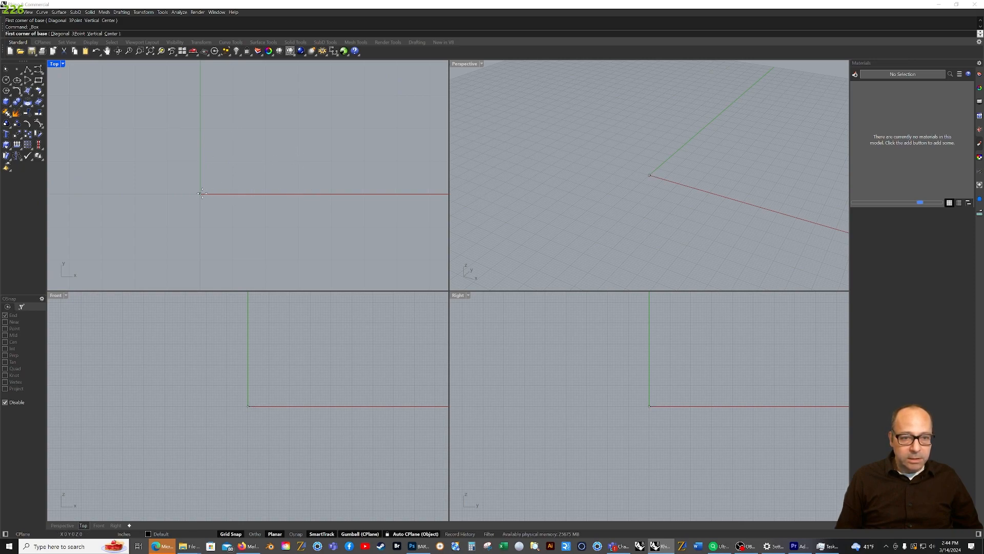
pyautogui.click(202, 194)
pyautogui.scroll(-20, 214, 182)
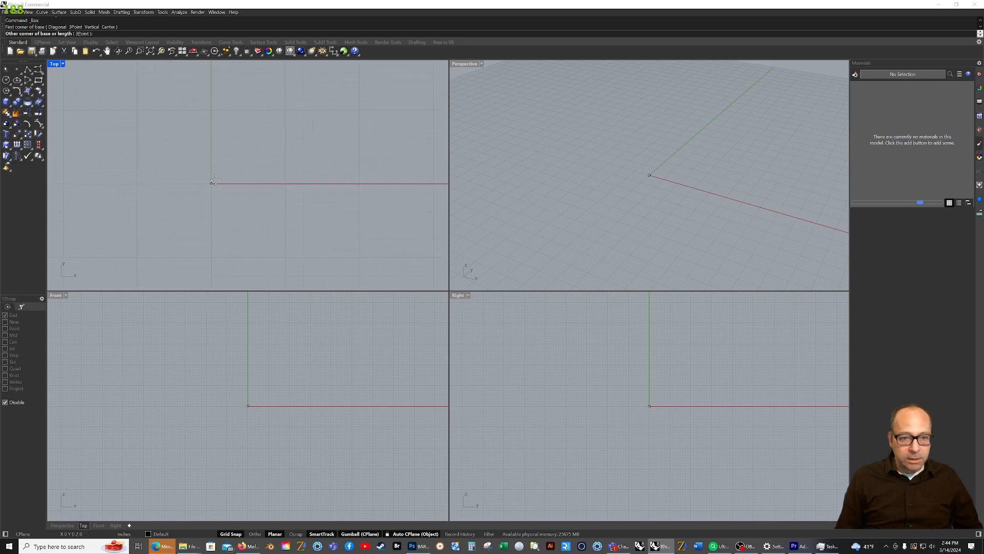
pyautogui.moveTo(264, 131); pyautogui.dragTo(148, 281, button='right')
pyautogui.scroll(-7, 221, 196)
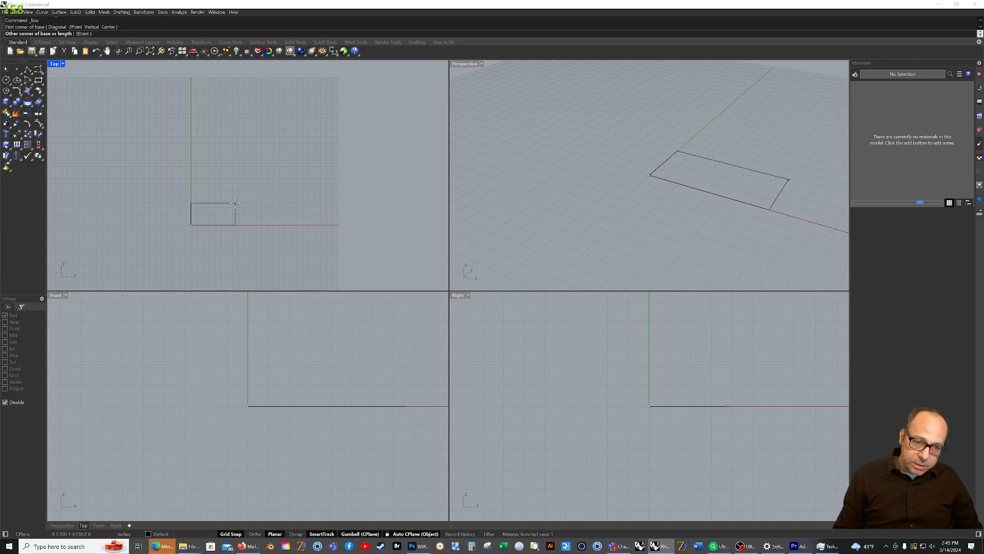
pyautogui.write('24')
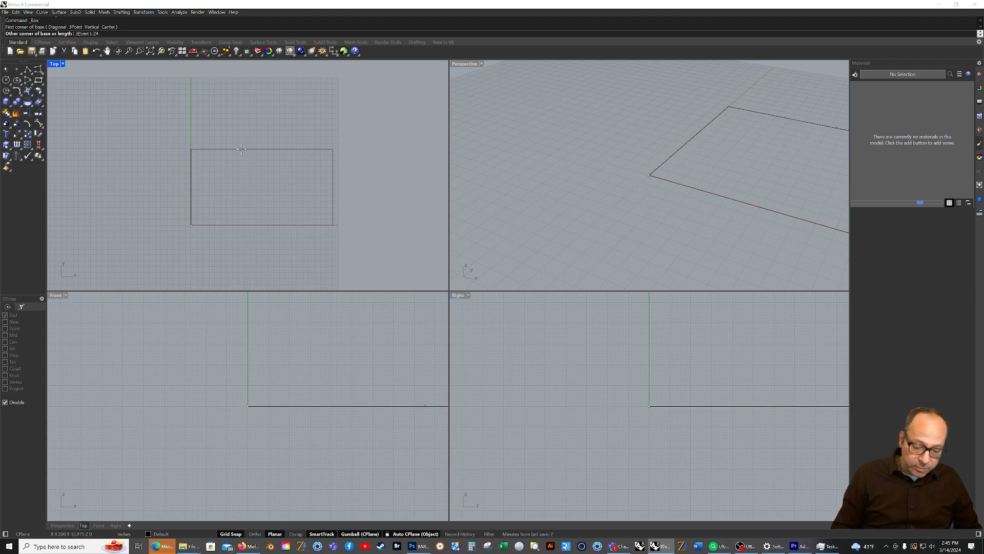
pyautogui.press('Return')
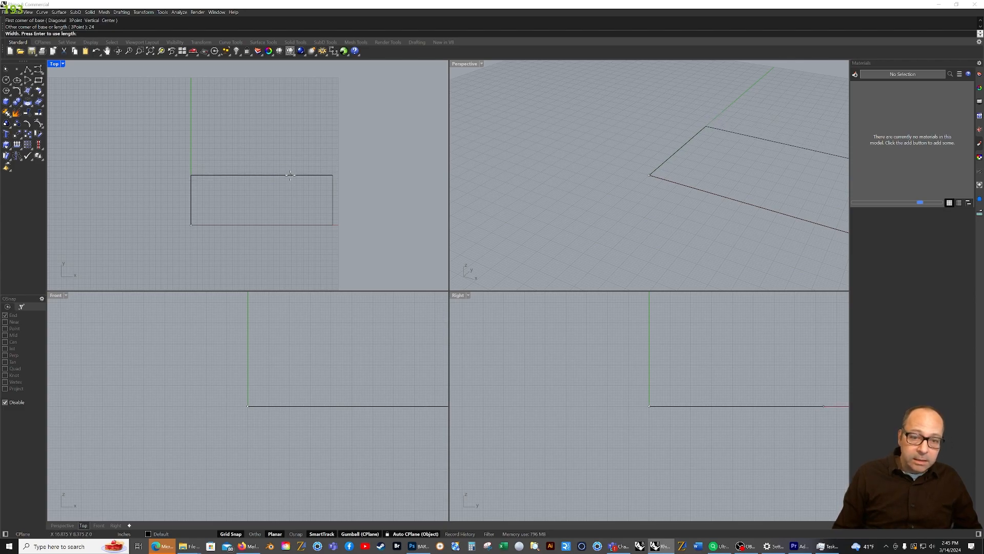
pyautogui.write('12.75')
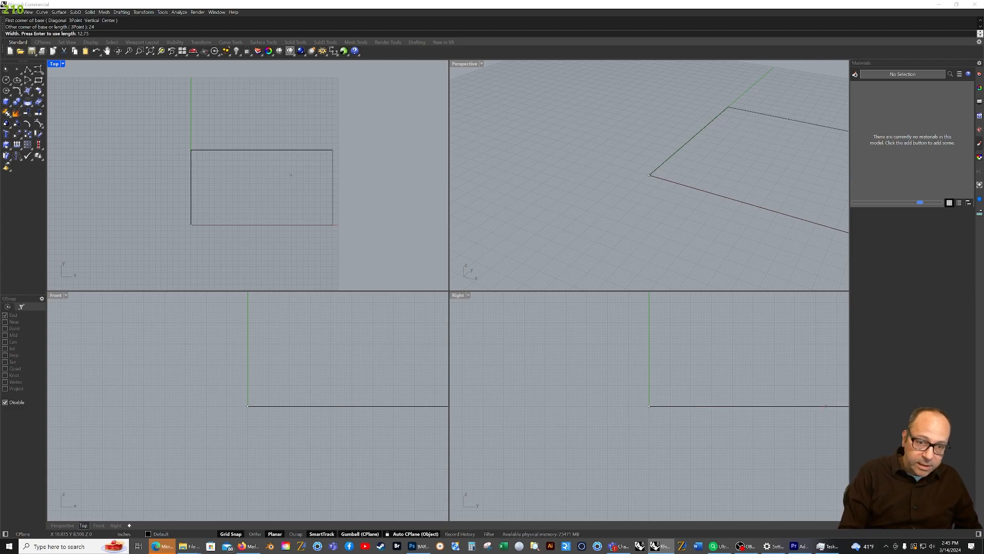
pyautogui.press('Return')
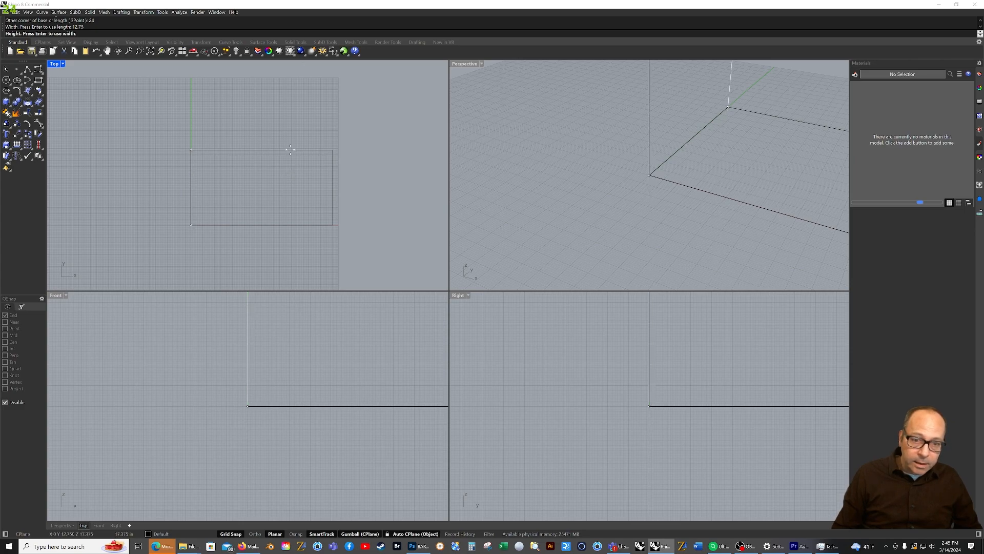
# Step: Complete the box with a height of 8.125 inches
pyautogui.scroll(-7, 295, 175)
pyautogui.scroll(-2, 296, 177)
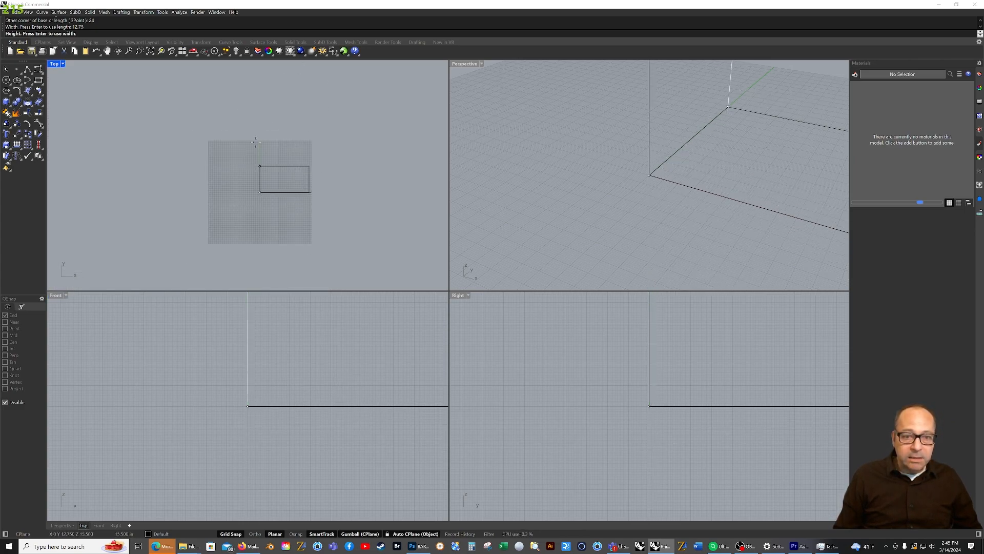
pyautogui.scroll(5, 298, 151)
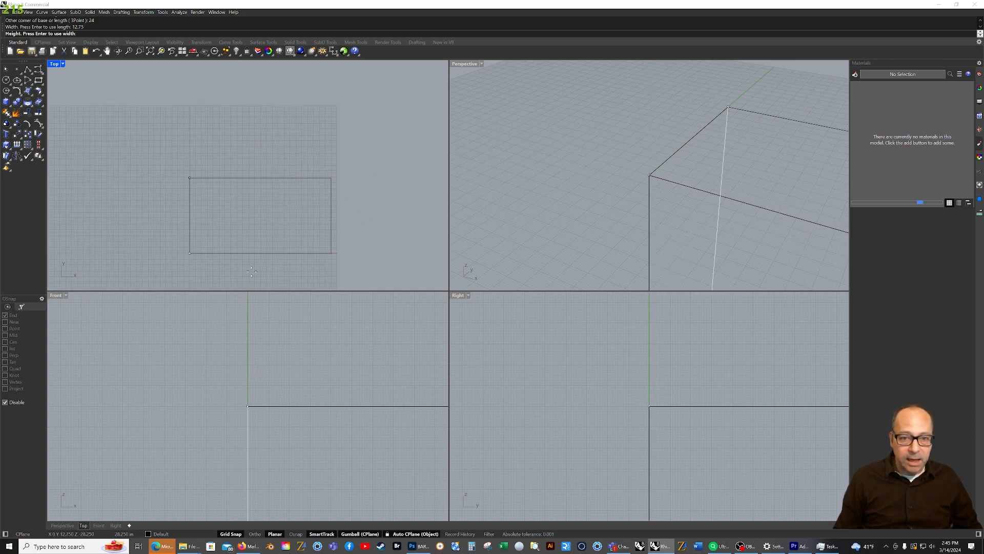
pyautogui.scroll(-5, 304, 170)
pyautogui.moveTo(271, 372); pyautogui.dragTo(190, 371, button='right')
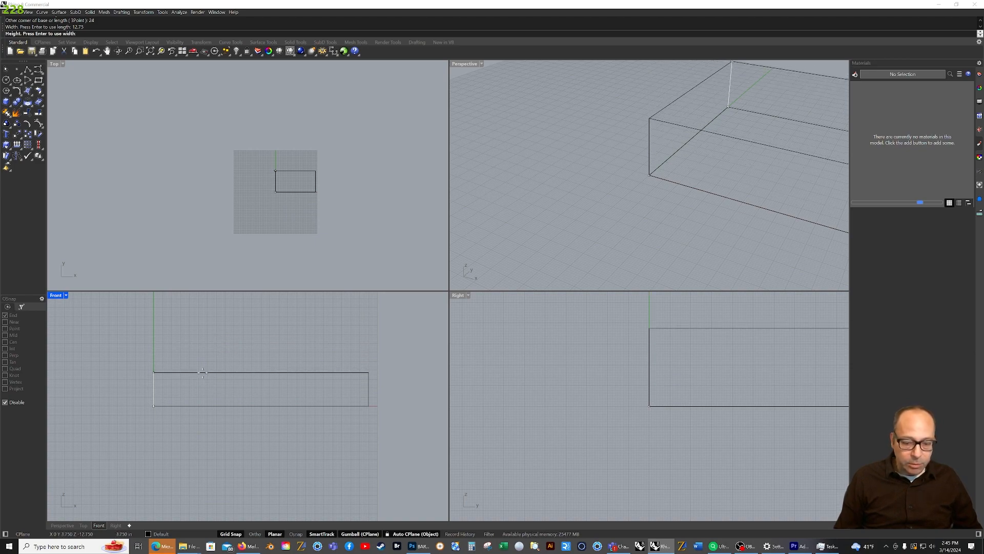
pyautogui.write('8.125')
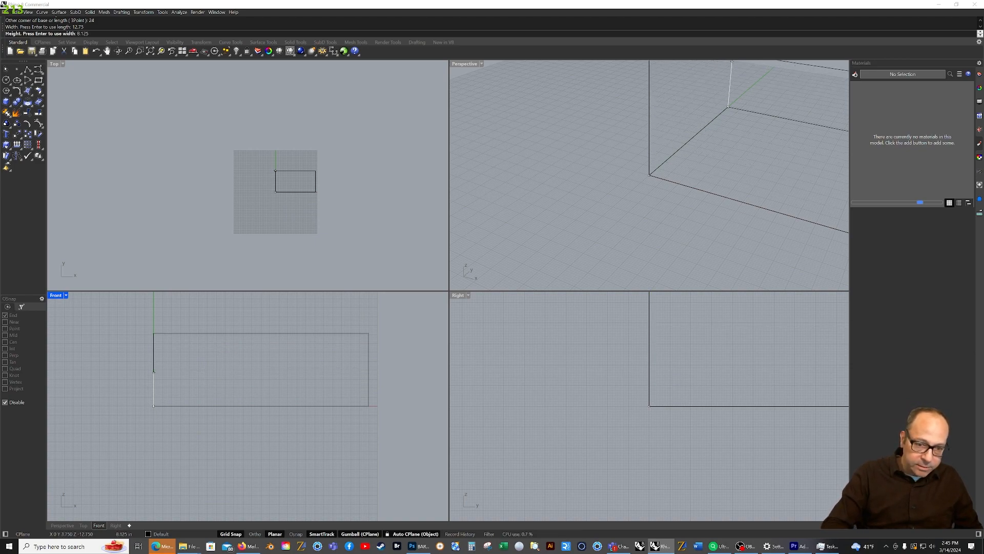
pyautogui.press('Return')
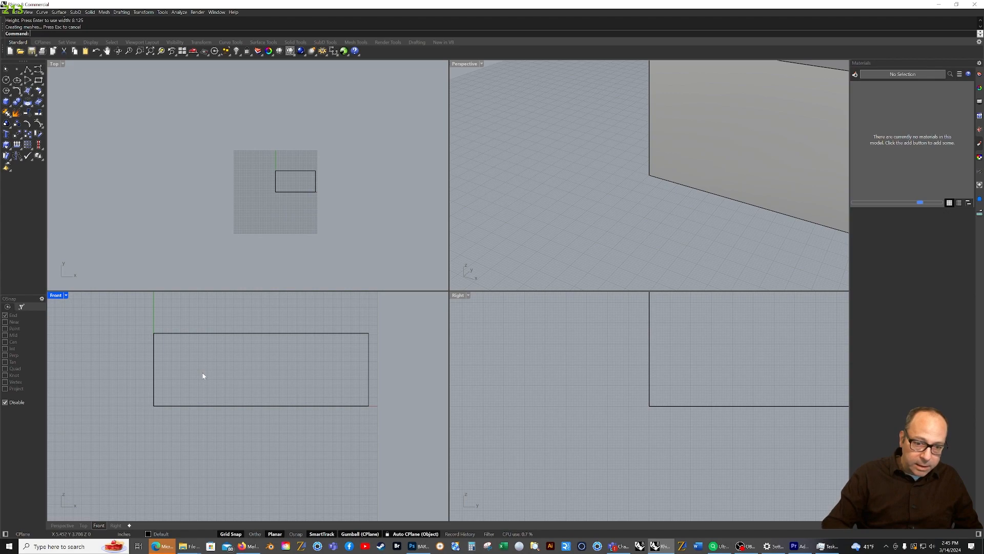
# Step: Inset the top face of the box by 0.25 inch
pyautogui.scroll(-2, 595, 188)
pyautogui.moveTo(595, 188)
pyautogui.mouseDown(button='right')
pyautogui.moveTo(653, 169)
pyautogui.moveTo(769, 161)
pyautogui.moveTo(693, 181)
pyautogui.mouseUp(button='right')
pyautogui.moveTo(619, 231); pyautogui.dragTo(617, 237, button='right')
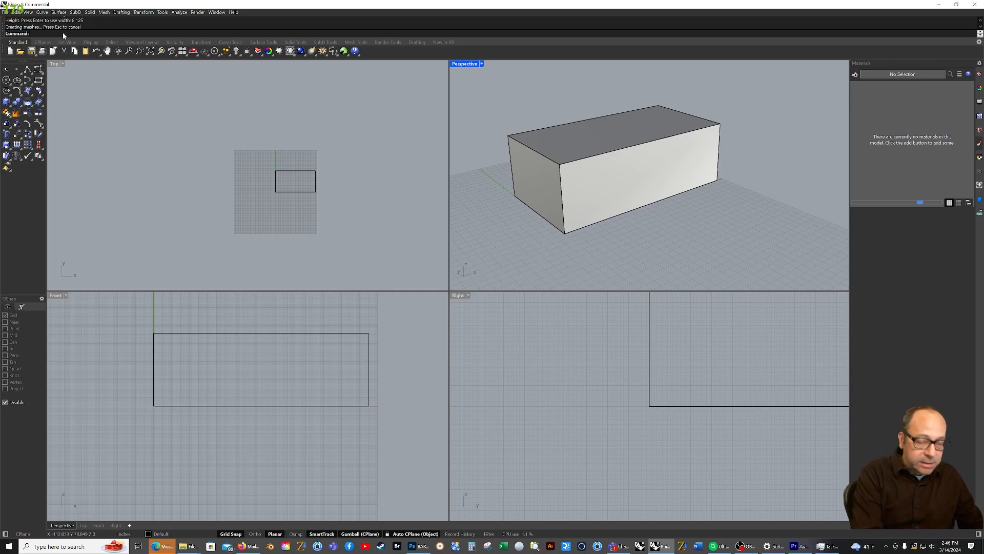
pyautogui.write('Inset')
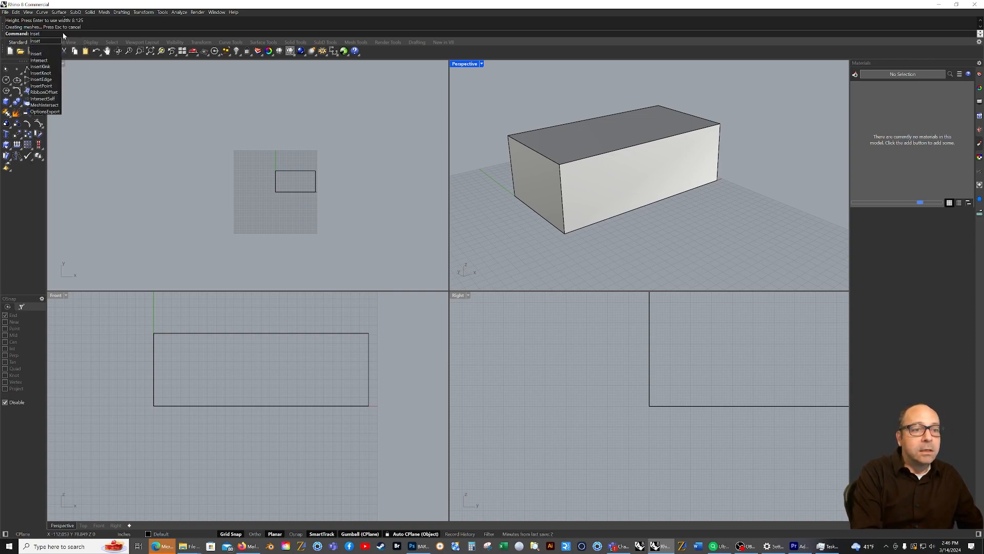
pyautogui.press('Return')
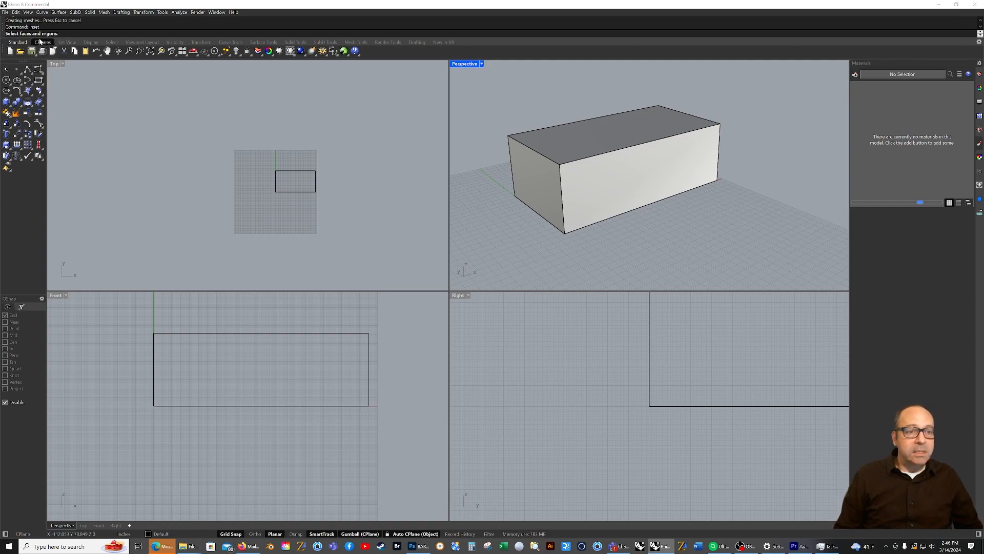
pyautogui.click(636, 131)
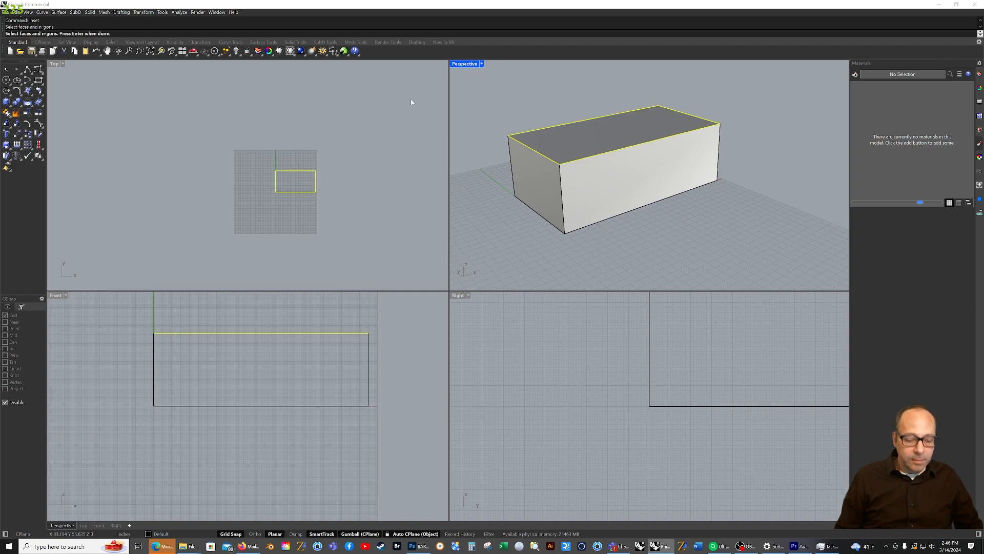
pyautogui.scroll(3, 531, 145)
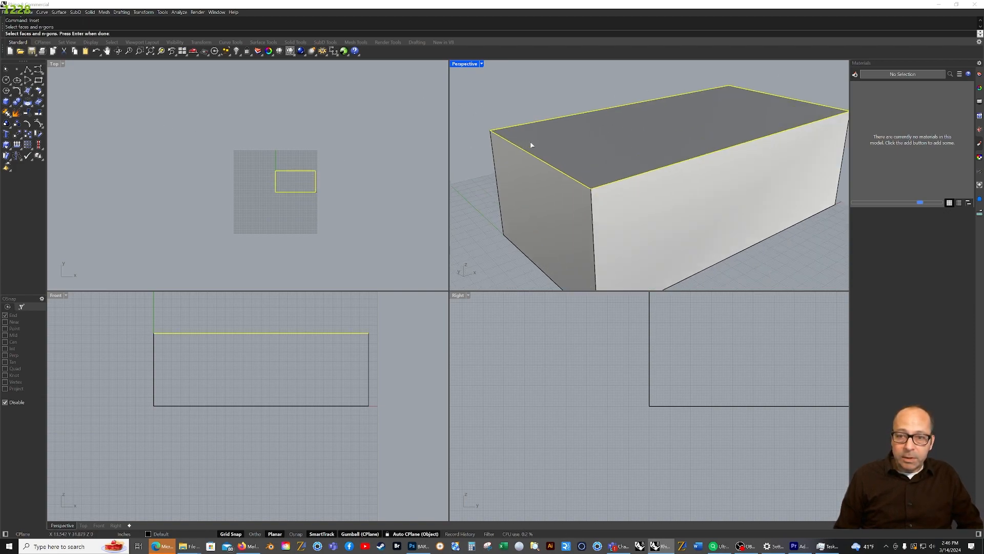
pyautogui.press('Return')
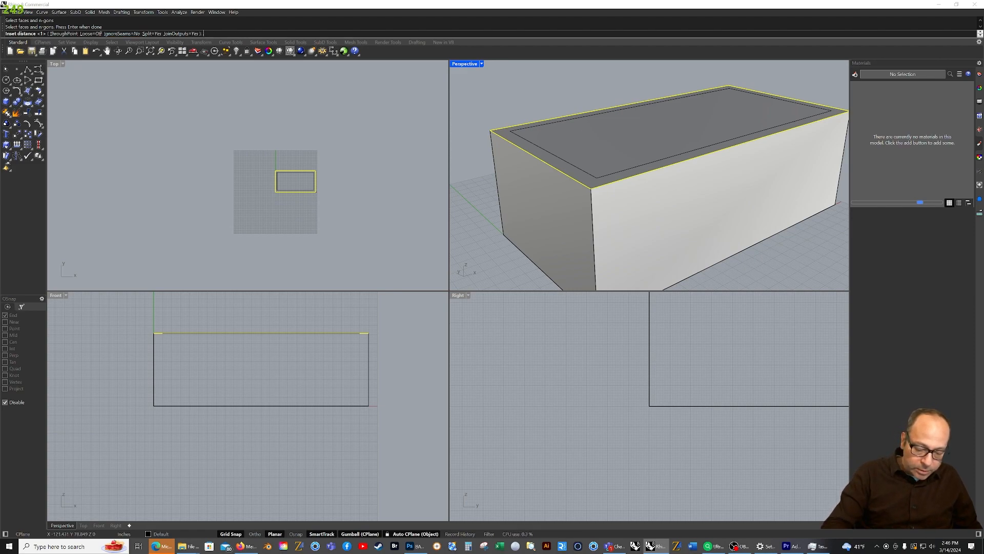
pyautogui.write('.25')
pyautogui.press('Return')
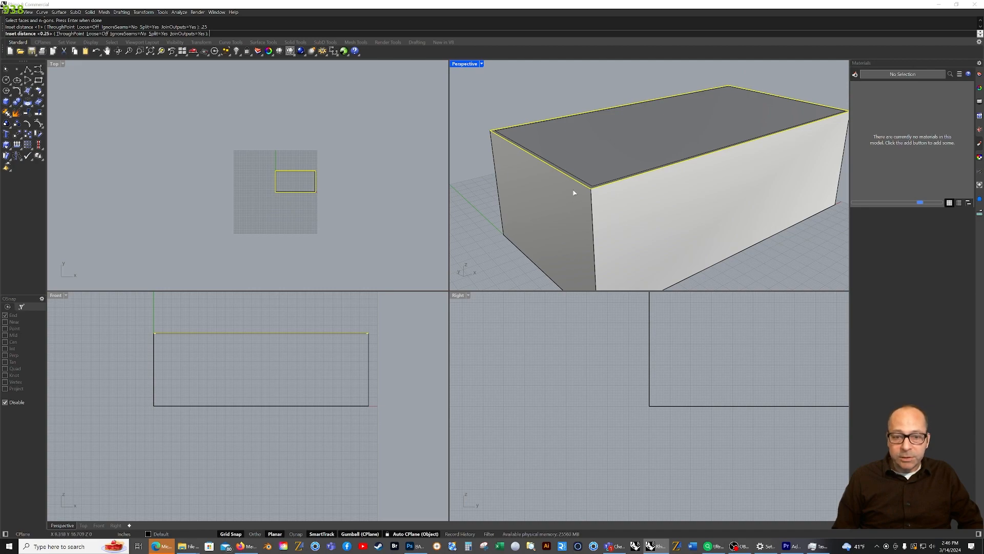
pyautogui.press('Return')
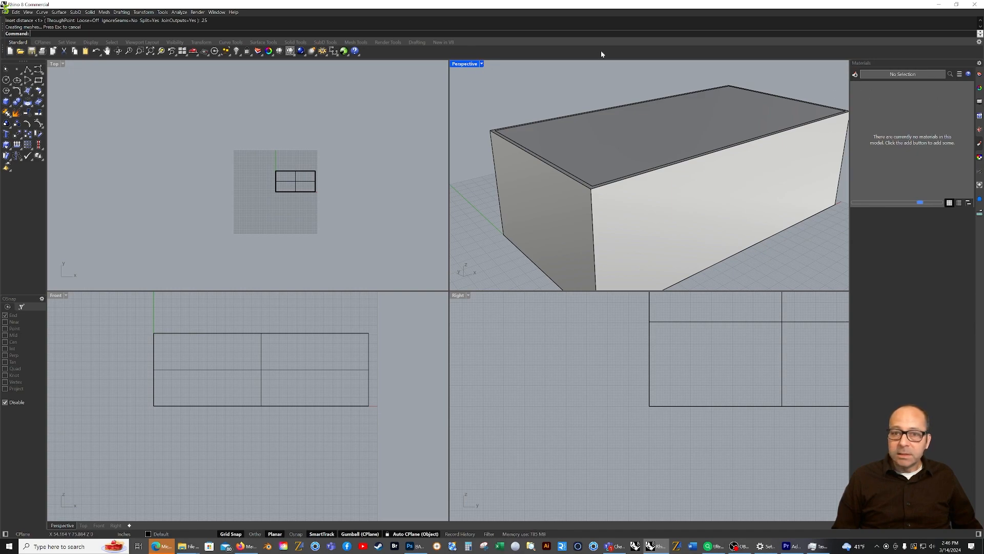
# Step: Set the Perspective view to Rendered display mode and compare the box with its tangent edges hidden and shown
pyautogui.click(482, 64)
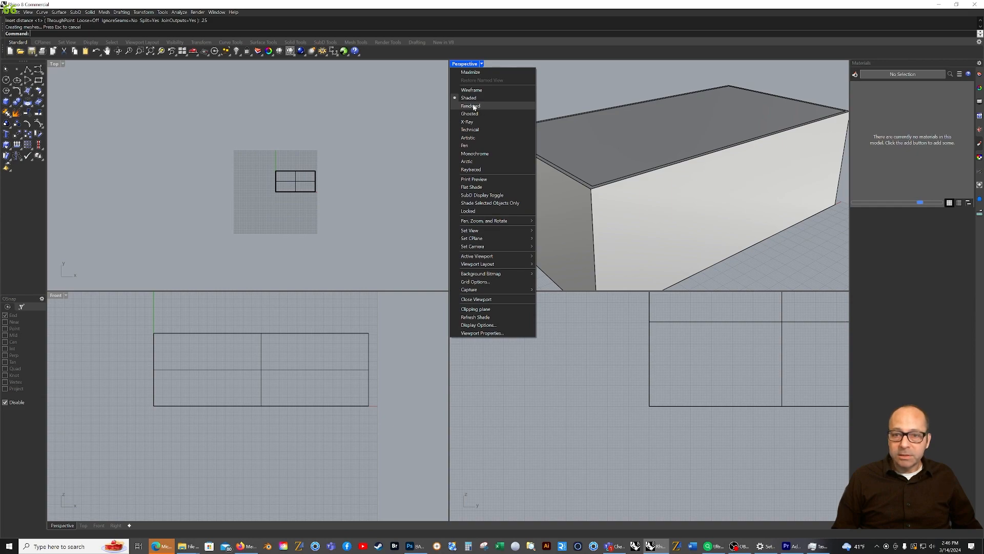
pyautogui.click(470, 105)
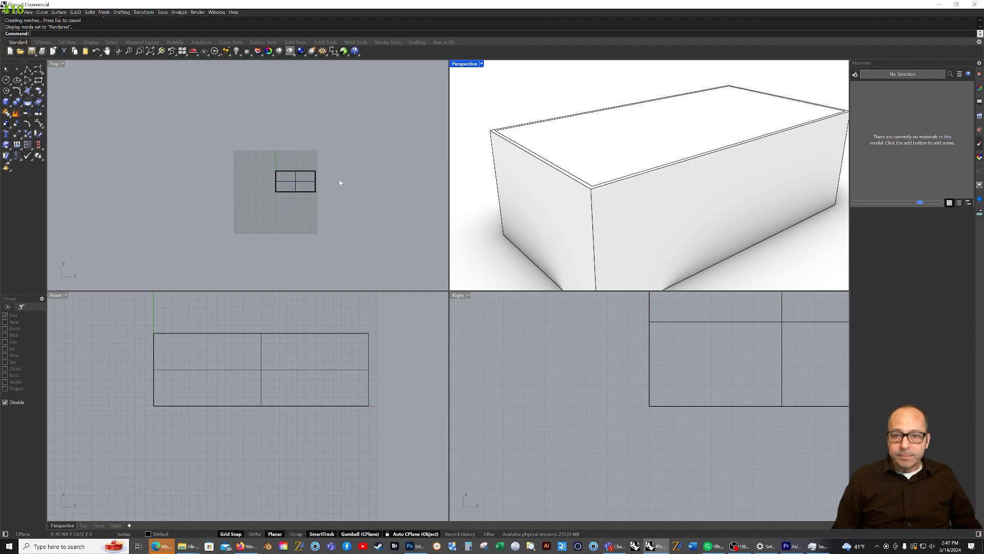
pyautogui.click(979, 101)
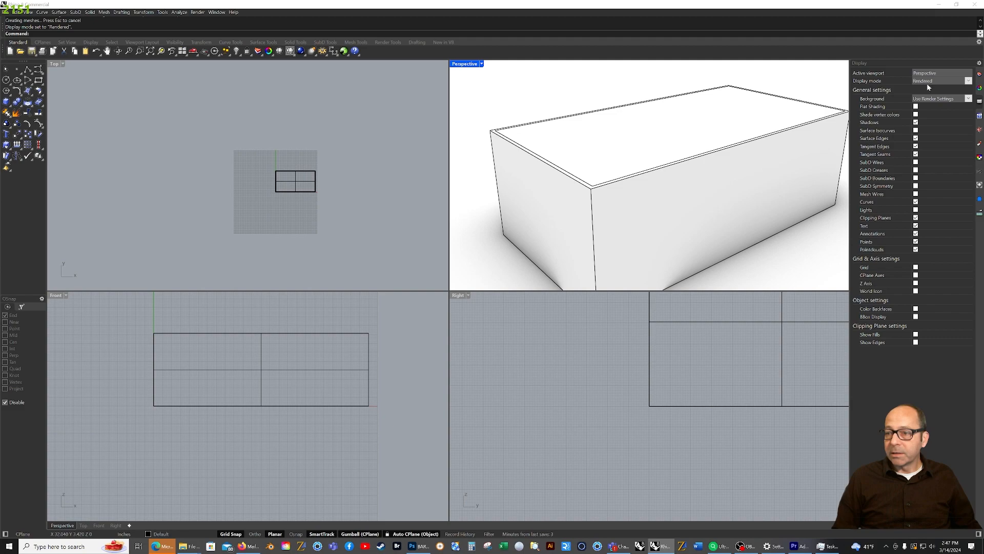
pyautogui.click(917, 147)
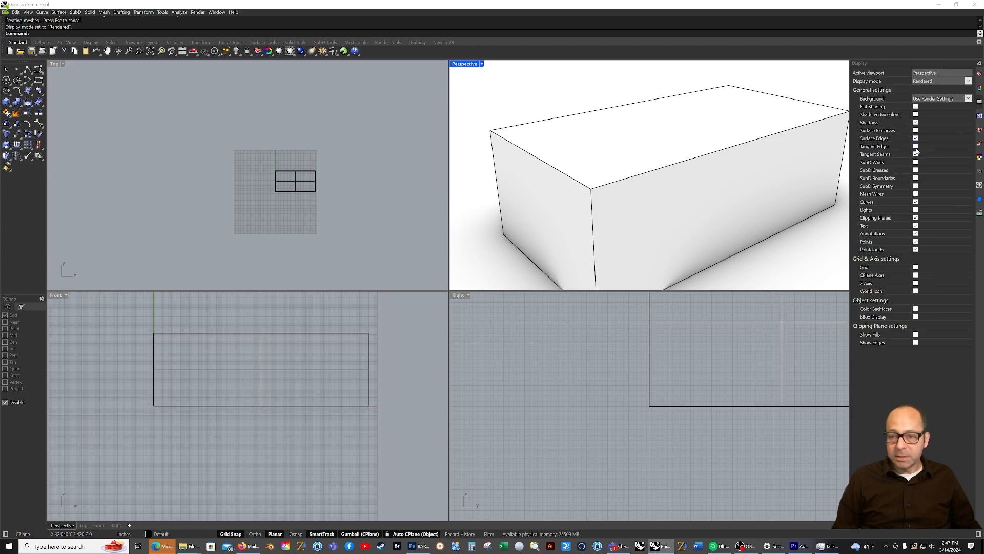
pyautogui.click(916, 147)
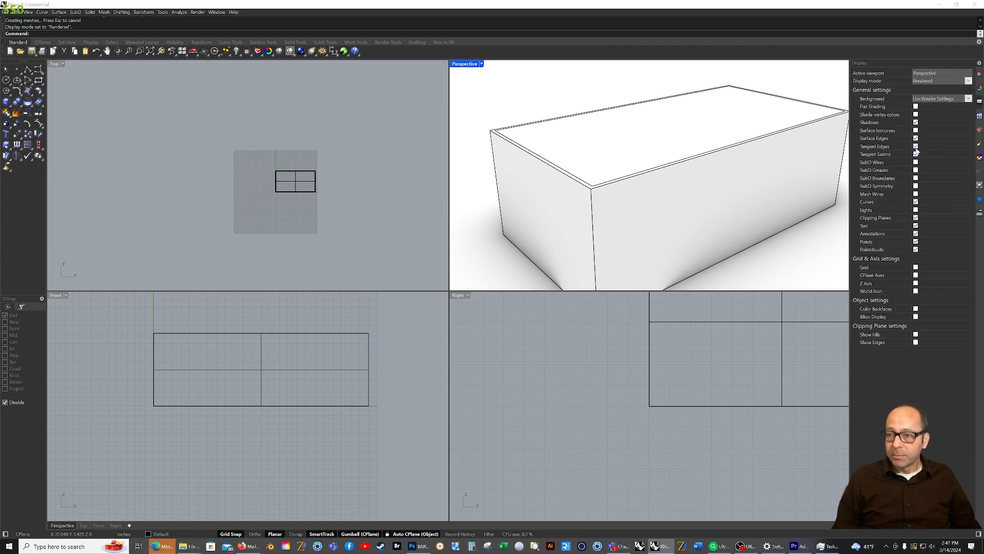
pyautogui.click(916, 154)
pyautogui.scroll(-2, 699, 101)
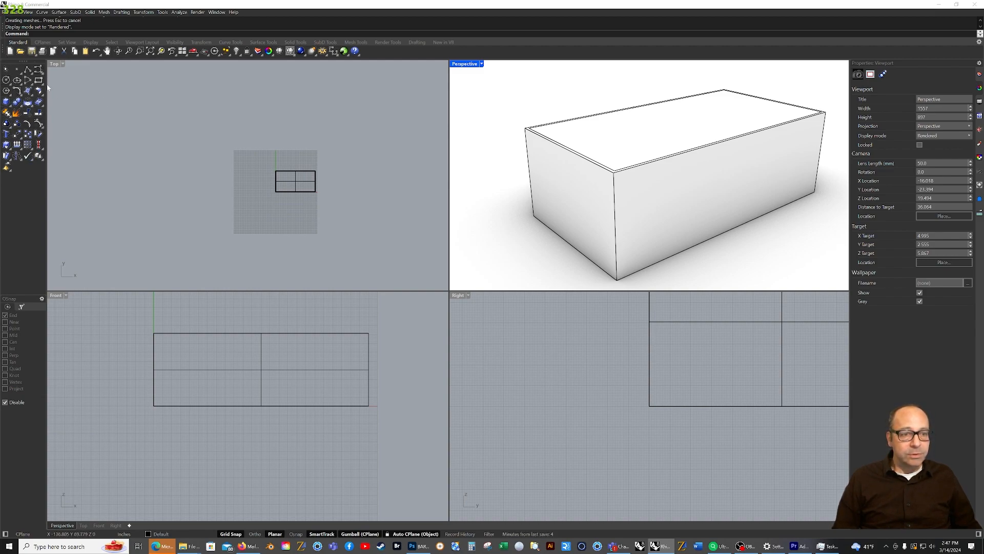
# Step: PushPull the inset top face 8 inches downward to hollow out the box, leaving a floor 0.125 inch thick
pyautogui.click(22, 148)
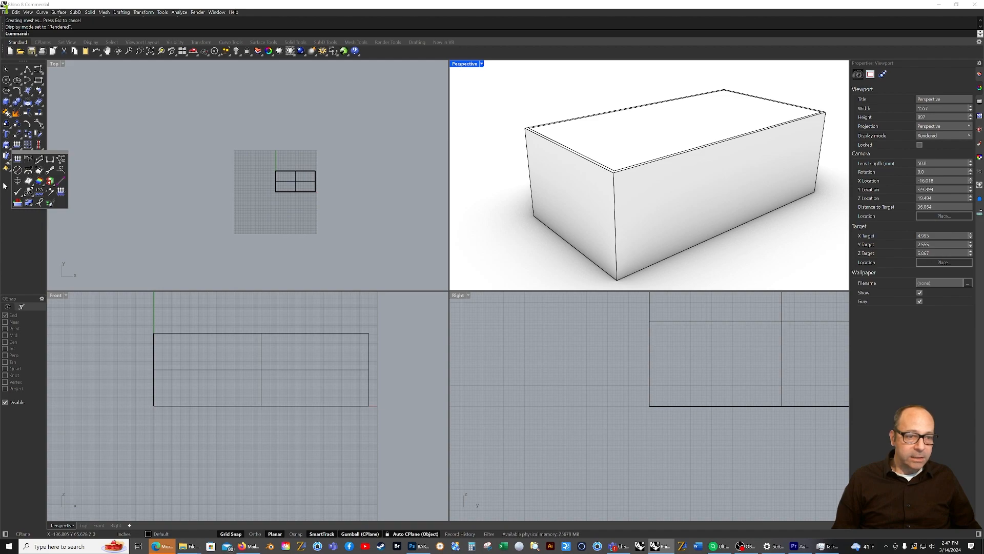
pyautogui.click(121, 131)
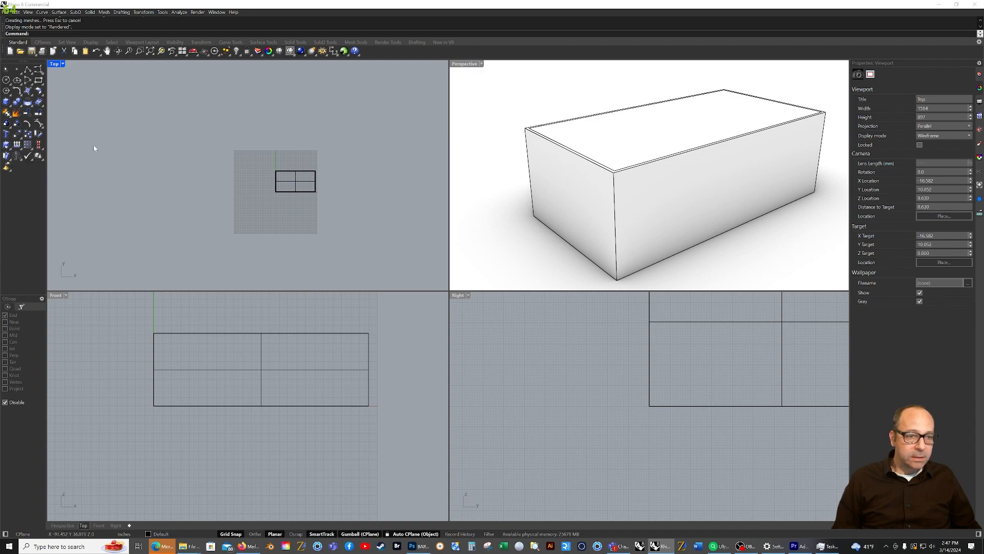
pyautogui.click(18, 157)
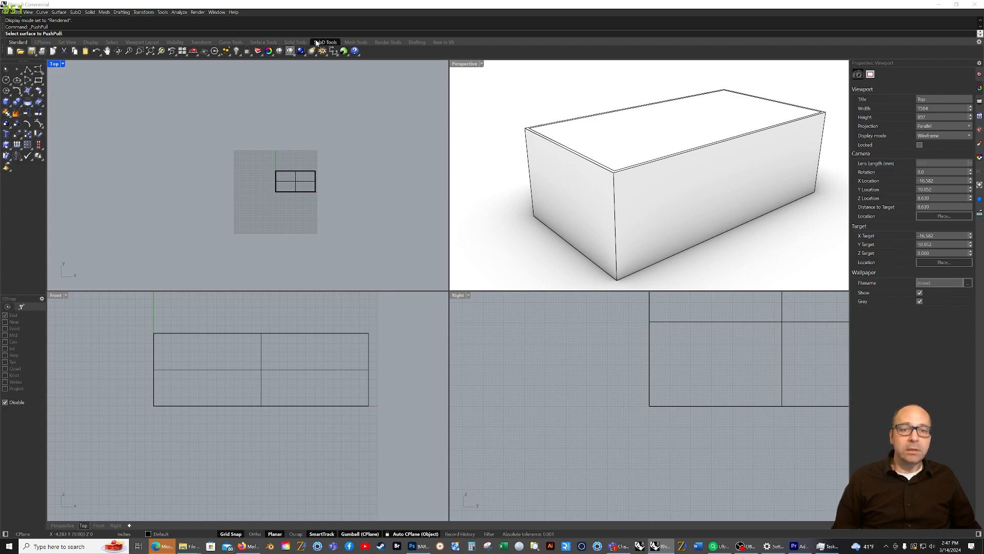
pyautogui.click(296, 42)
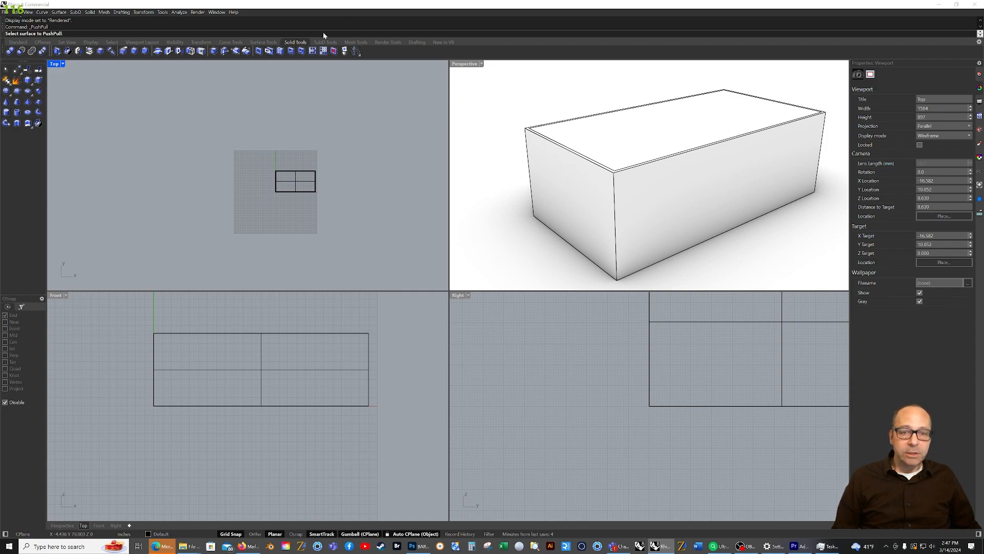
pyautogui.click(18, 43)
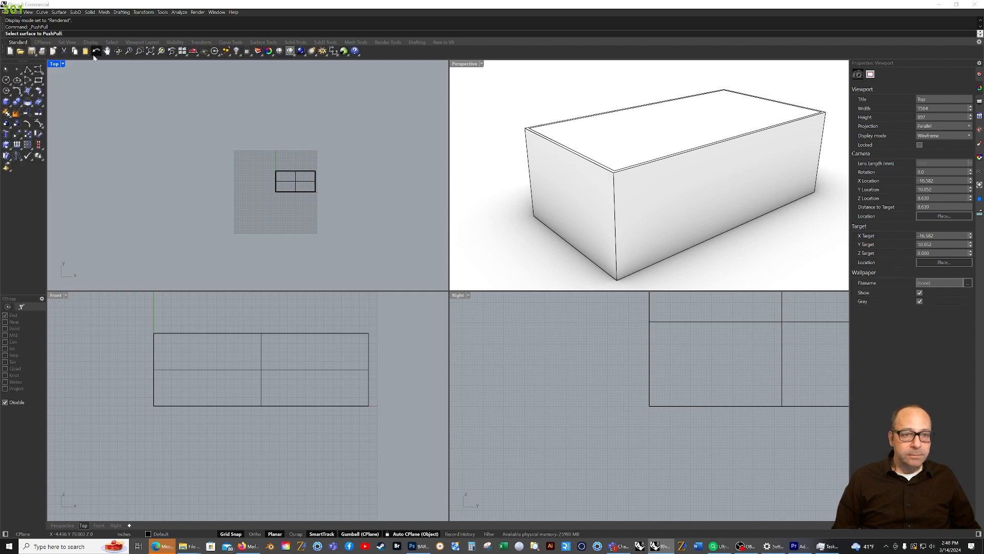
pyautogui.click(17, 157)
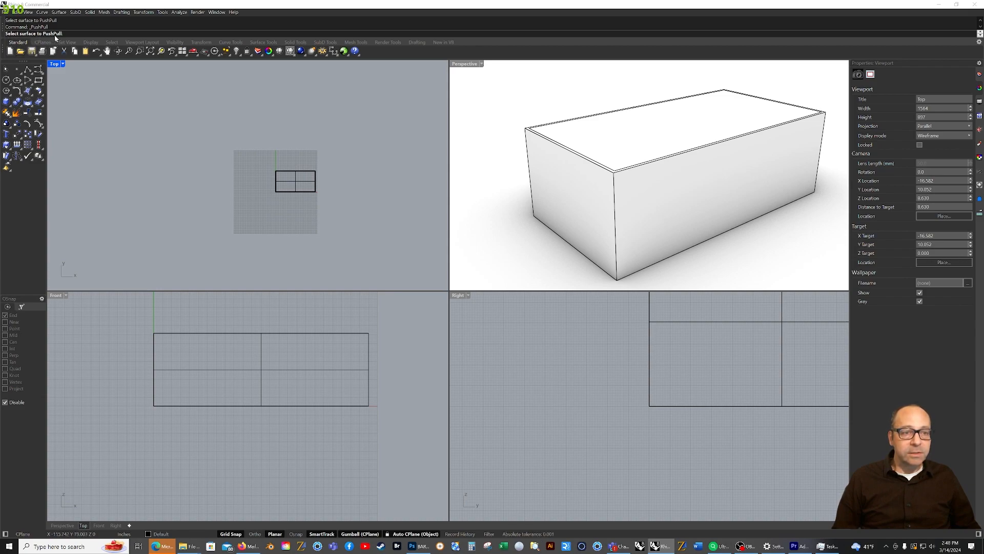
pyautogui.click(658, 124)
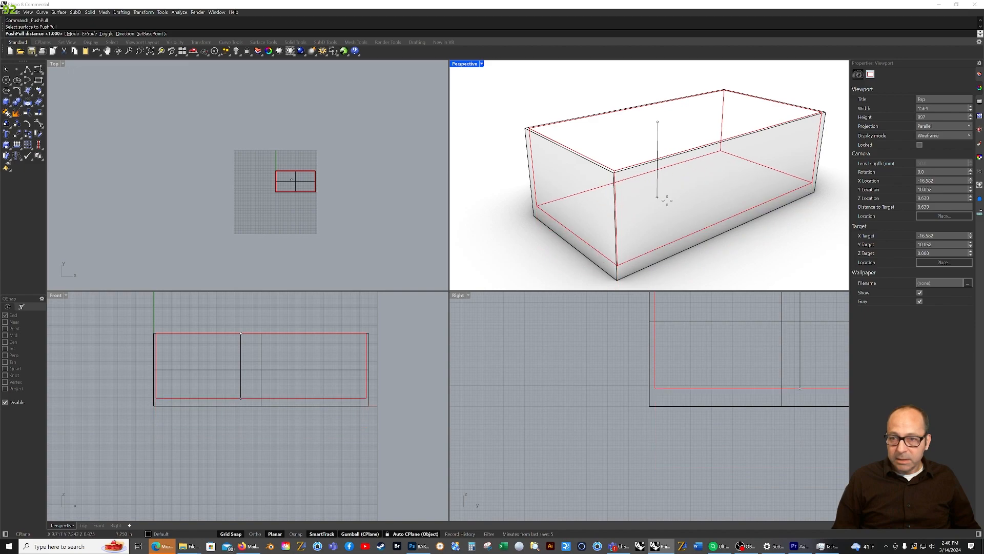
pyautogui.scroll(5, 356, 422)
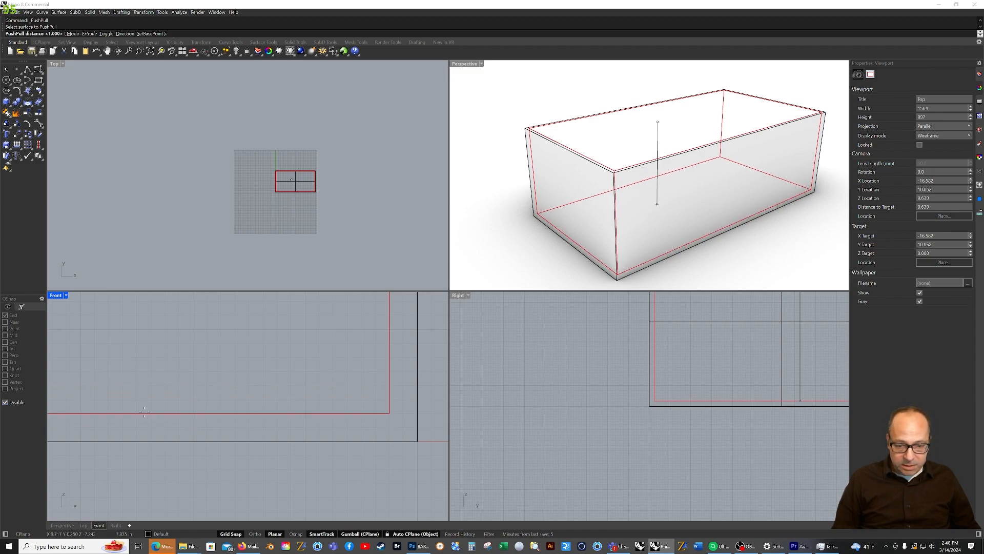
pyautogui.click(389, 427)
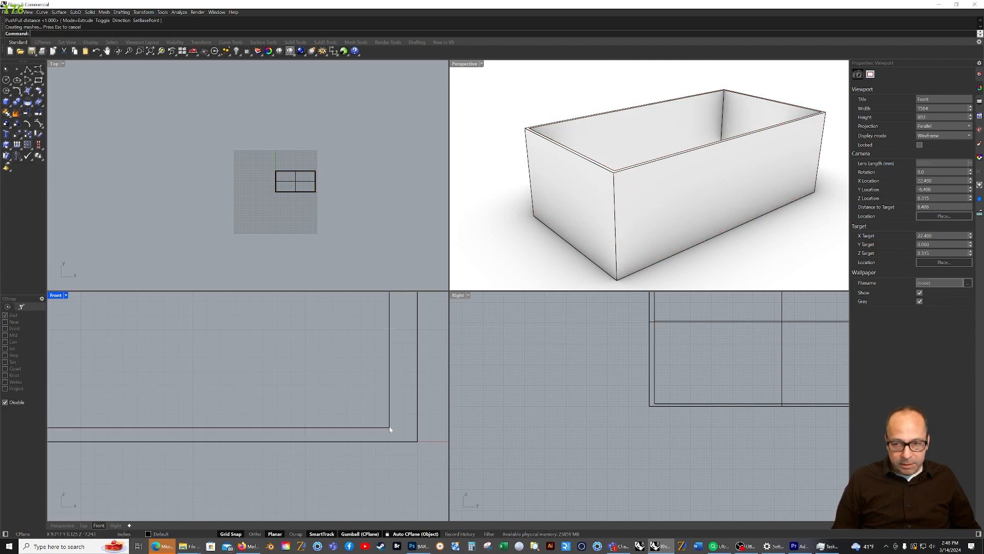
# Step: Start a polyline in the Right view just outside the back wall's top edge and run it level to the wall's inner face
pyautogui.moveTo(665, 217); pyautogui.dragTo(638, 198, button='right')
pyautogui.scroll(-10, 363, 401)
pyautogui.scroll(-12, 362, 399)
pyautogui.moveTo(327, 381); pyautogui.dragTo(348, 396, button='right')
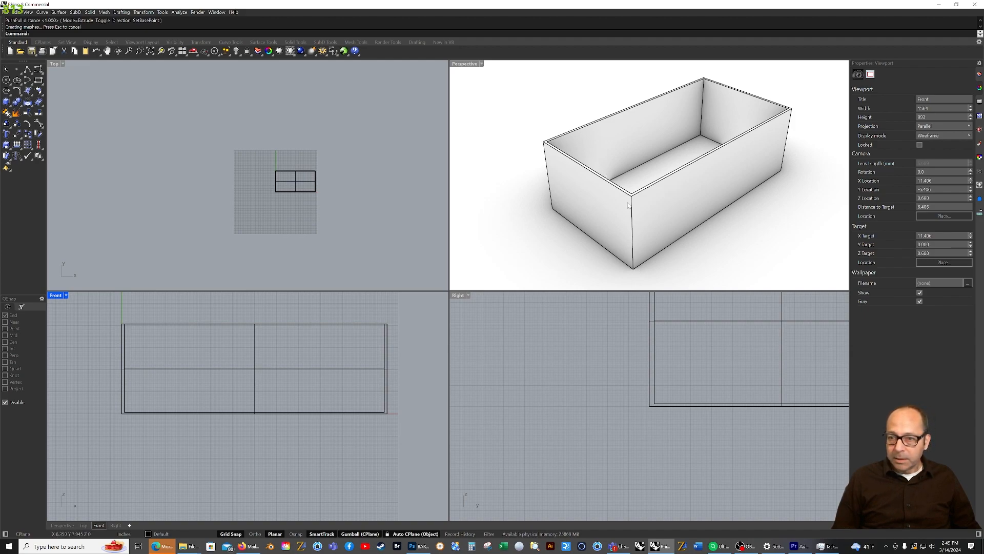
pyautogui.moveTo(683, 325); pyautogui.dragTo(581, 374, button='right')
pyautogui.scroll(-2, 578, 376)
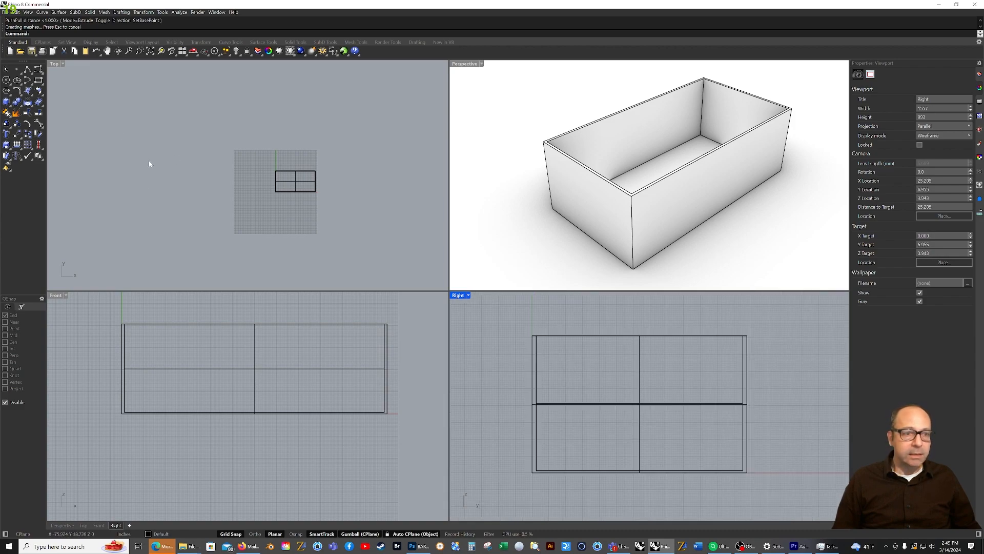
pyautogui.click(27, 69)
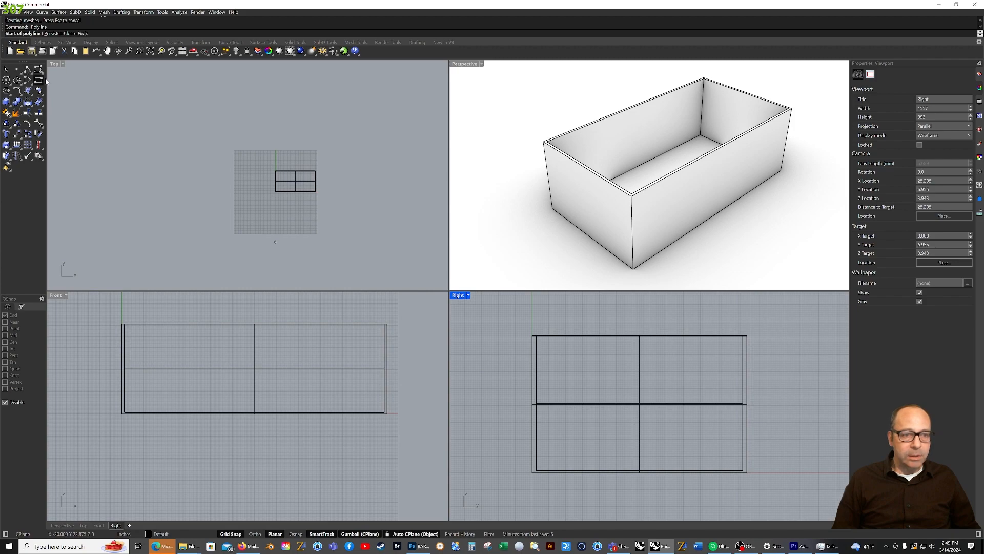
pyautogui.scroll(8, 733, 337)
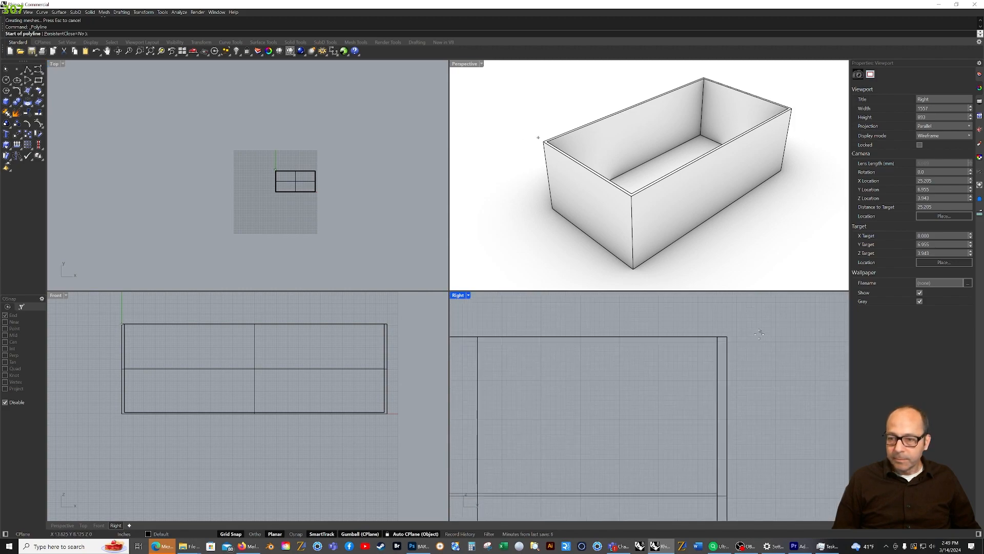
pyautogui.click(711, 341)
pyautogui.click(668, 341)
# Step: Continue the polyline diagonally to the front wall's inner face about 2 inches above the base, and end it level just outside that wall
pyautogui.scroll(-20, 658, 357)
pyautogui.moveTo(603, 384); pyautogui.dragTo(732, 519, button='right')
pyautogui.scroll(20, 623, 347)
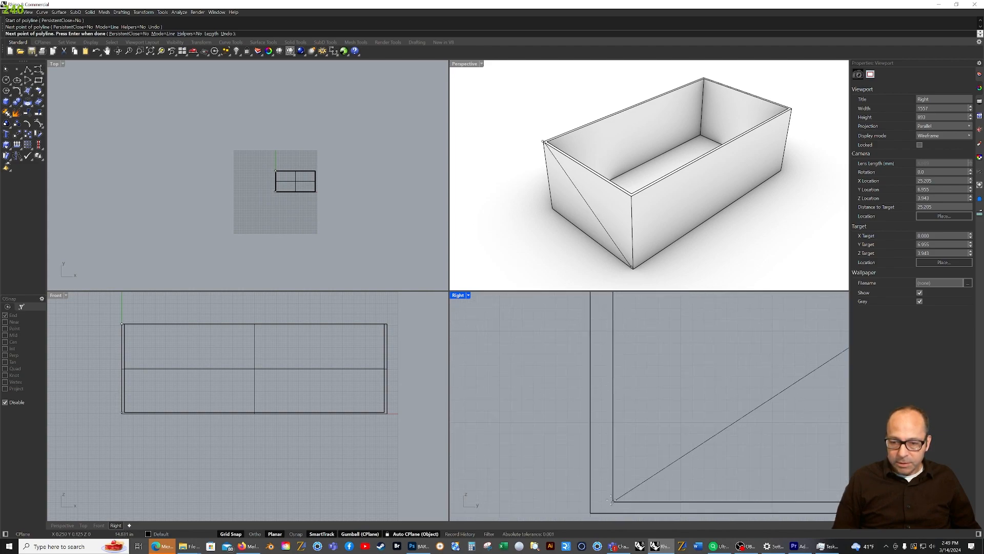
pyautogui.click(614, 330)
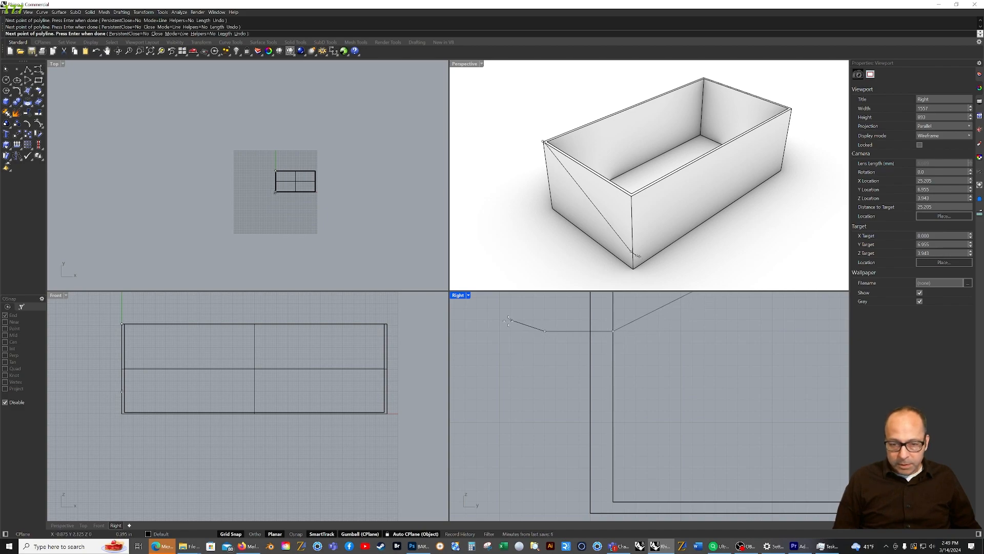
pyautogui.press('Return')
pyautogui.scroll(-5, 494, 352)
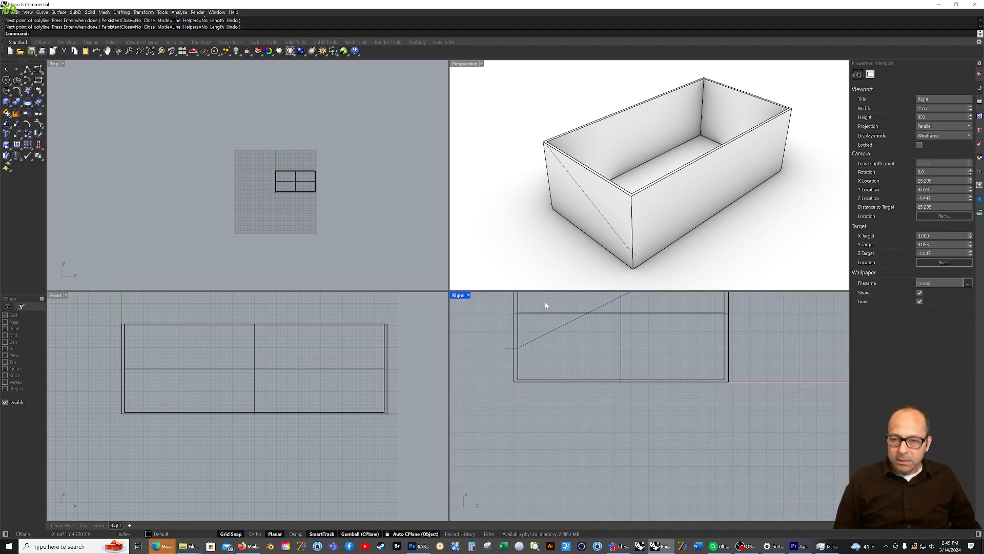
pyautogui.scroll(-2, 653, 340)
pyautogui.moveTo(653, 340); pyautogui.dragTo(625, 387, button='right')
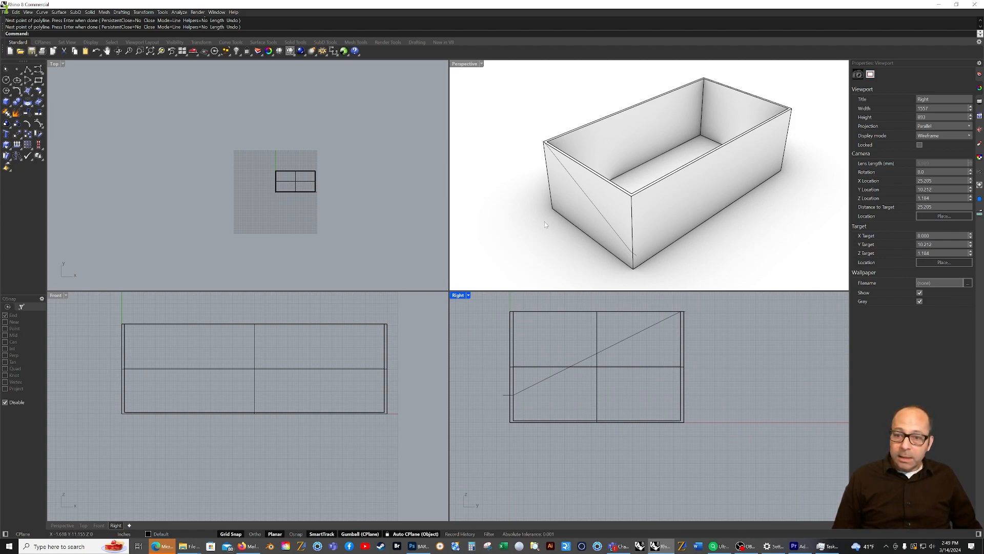
# Step: Try cutting away the region above the sloped line with PushPull from the end face through the box's full length
pyautogui.click(12, 166)
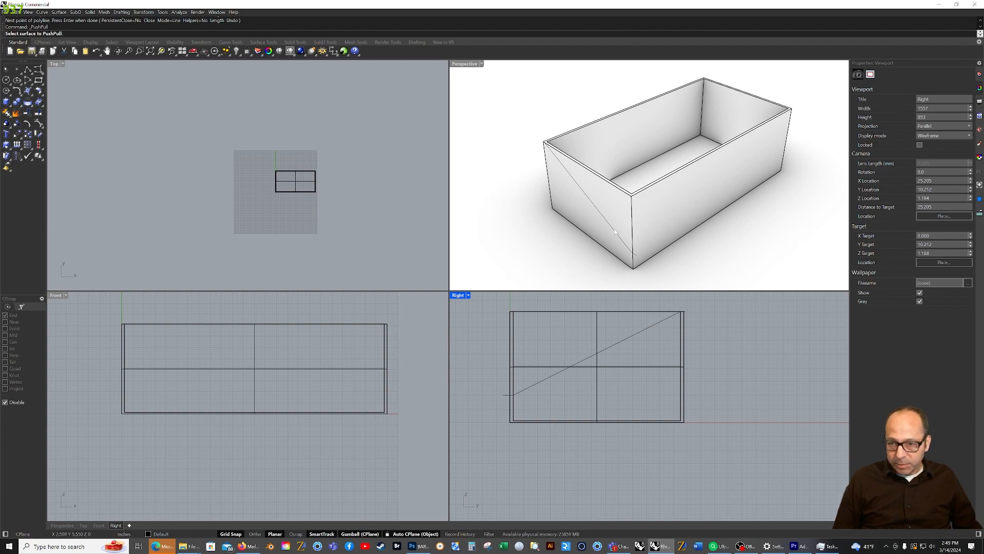
pyautogui.click(618, 206)
pyautogui.click(807, 123)
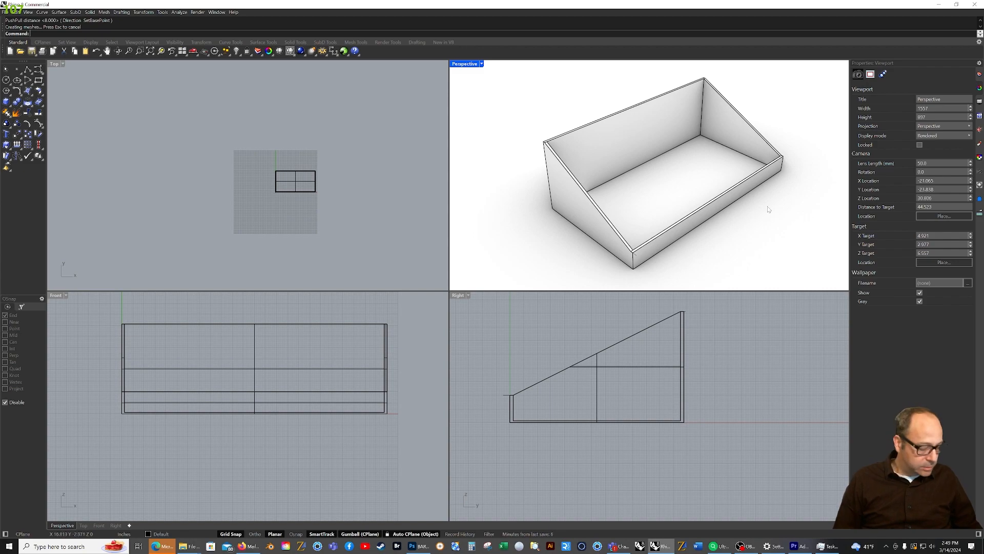
pyautogui.hotkey('ctrl', 'z')
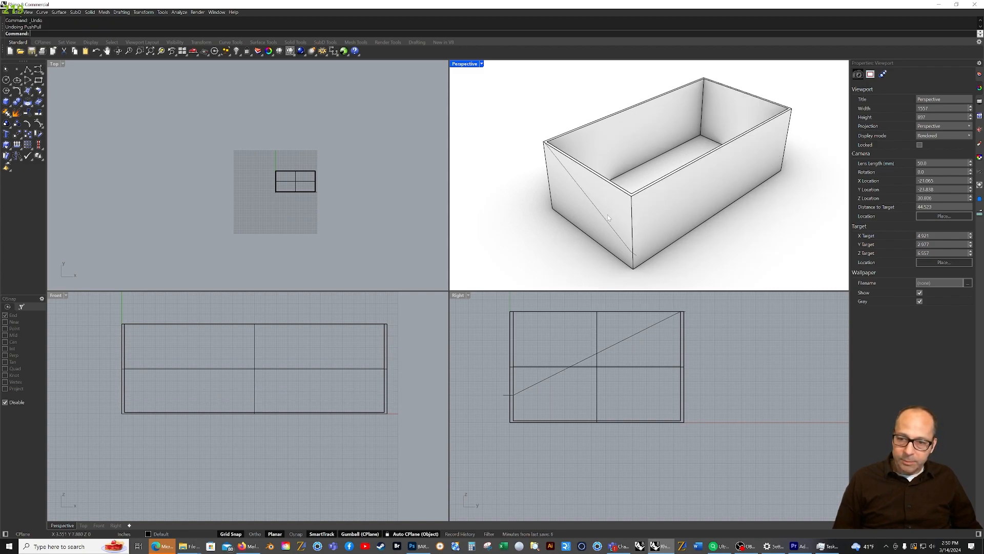
# Step: Cut the box along the sloped line through its full length and delete the separated upper piece
pyautogui.click(612, 228)
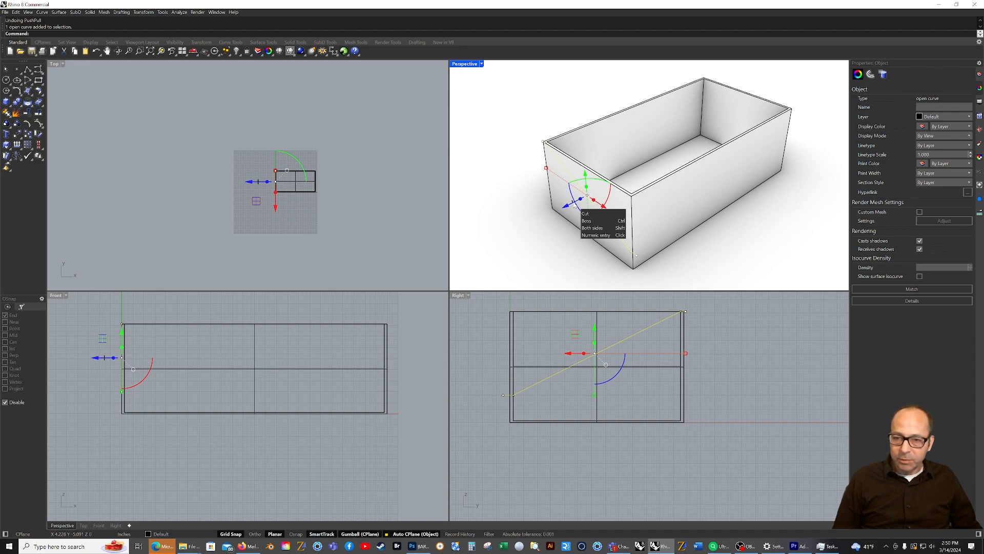
pyautogui.moveTo(573, 204); pyautogui.dragTo(810, 98)
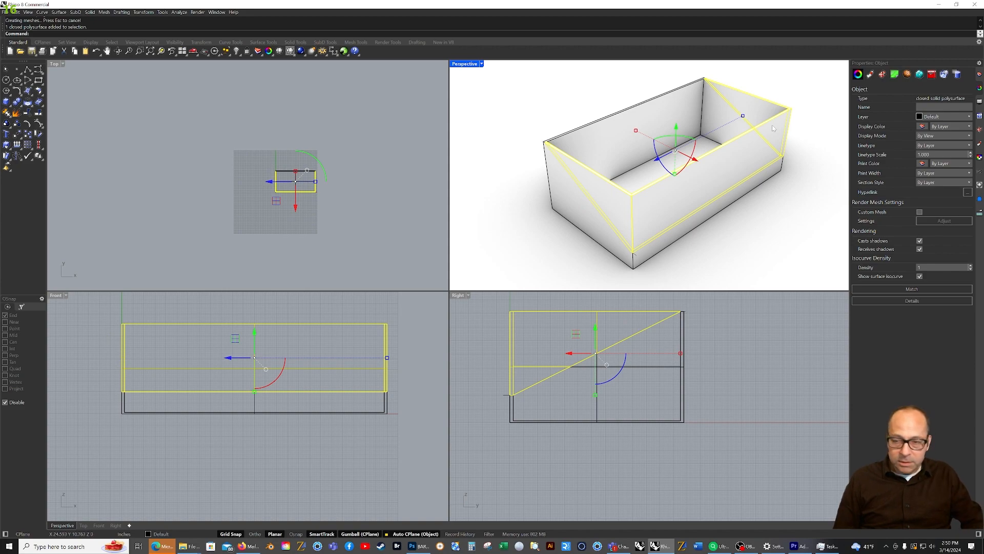
pyautogui.press('Delete')
# Step: Delete the leftover sloped cutting curve at the tray's front corner
pyautogui.scroll(5, 635, 236)
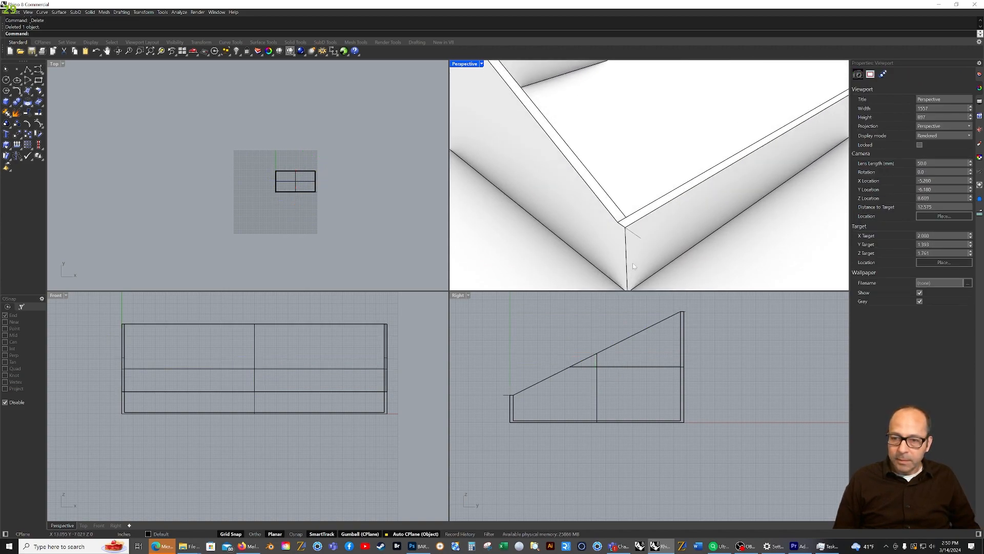
pyautogui.click(636, 234)
pyautogui.press('Delete')
pyautogui.scroll(-5, 639, 235)
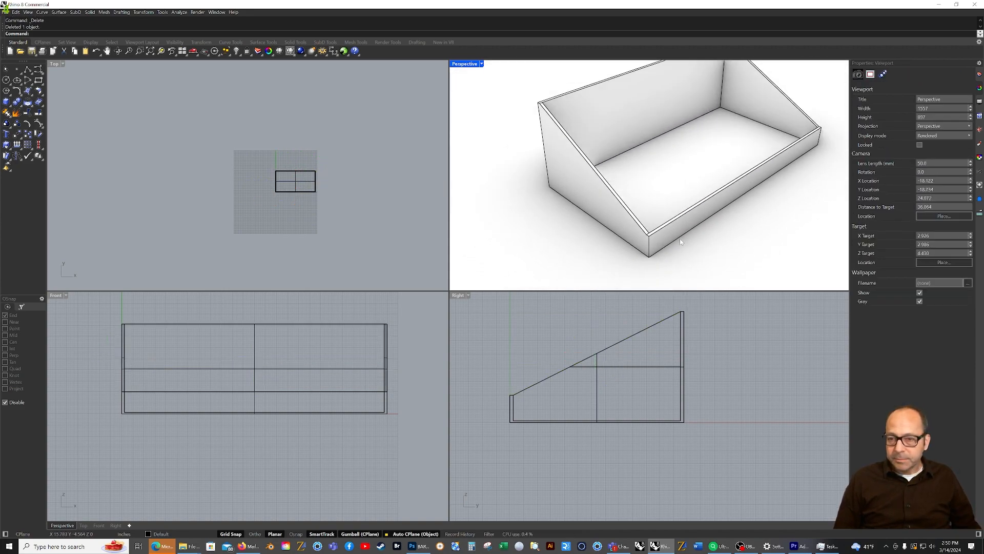
pyautogui.moveTo(771, 242); pyautogui.dragTo(740, 221, button='right')
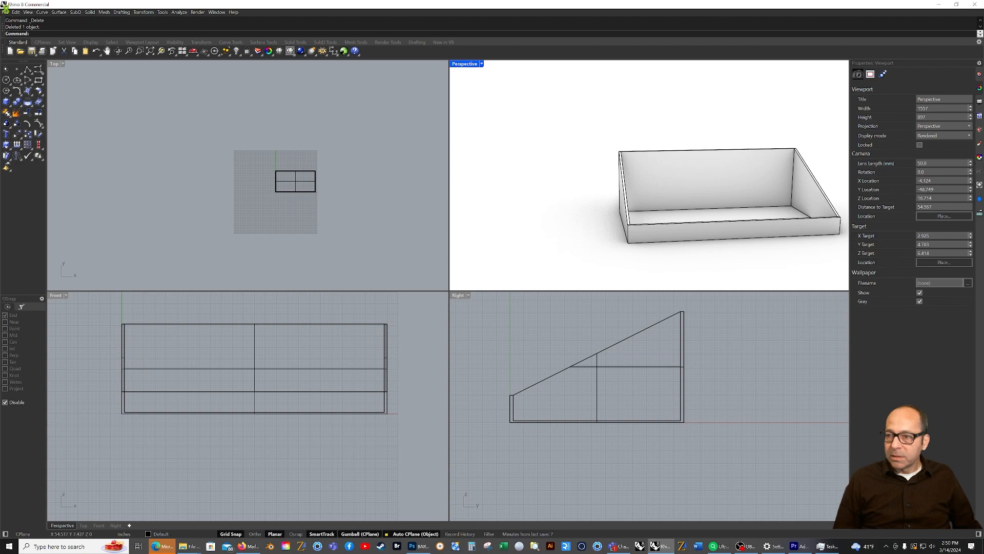
# Step: Open the layer list
pyautogui.click(979, 75)
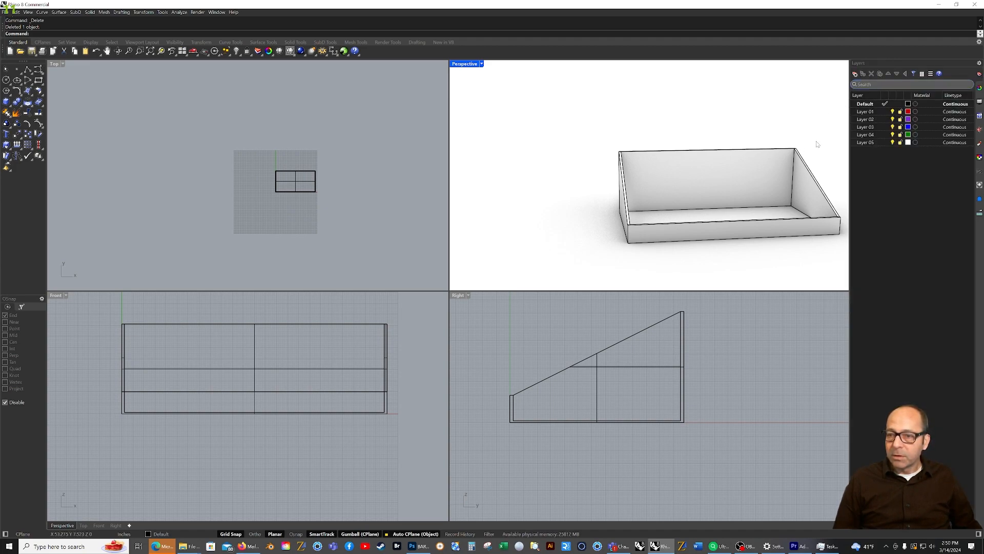
pyautogui.click(883, 113)
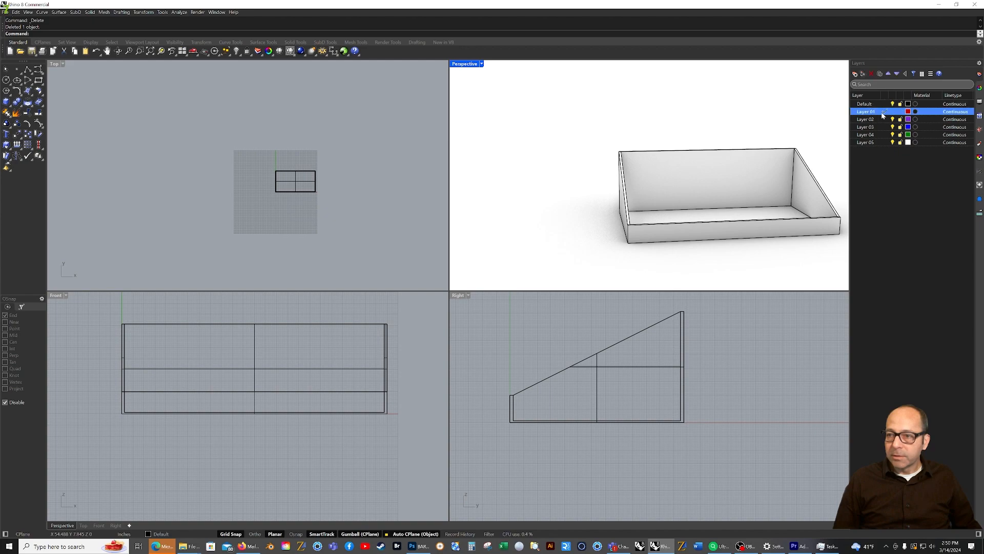
pyautogui.click(893, 104)
pyautogui.click(893, 104)
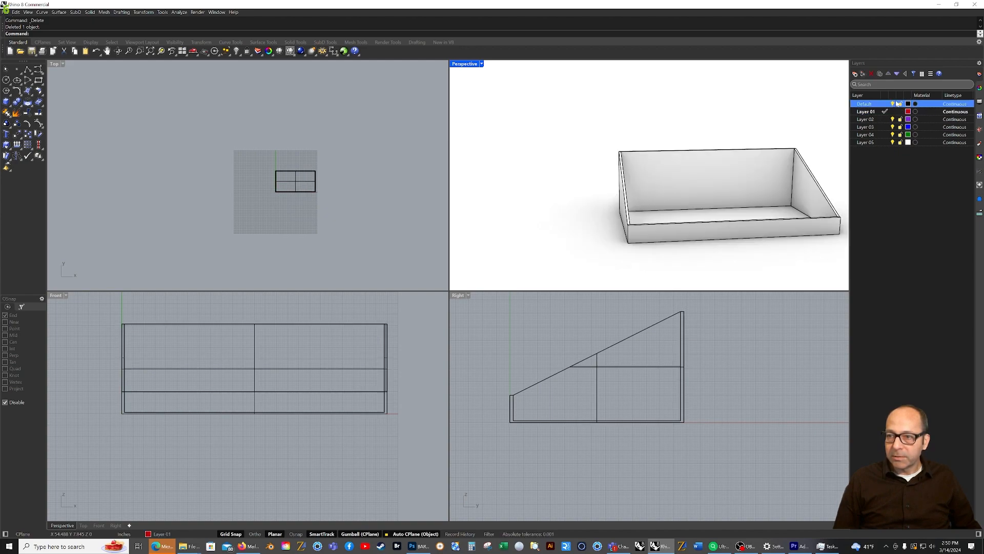
pyautogui.click(893, 103)
pyautogui.click(893, 103)
pyautogui.click(883, 105)
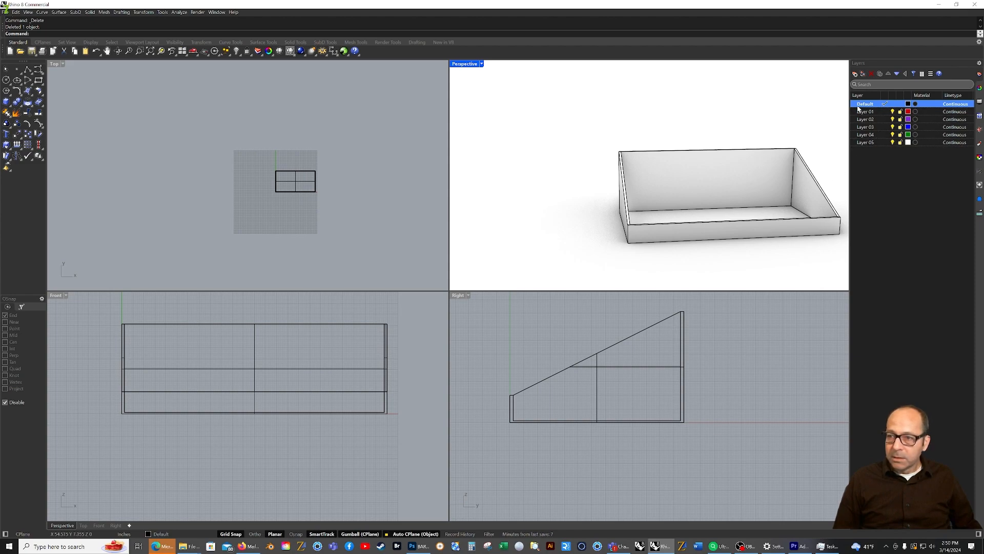
# Step: Rename the Default layer as tray and Layer 01 as toy1
pyautogui.rightClick(862, 105)
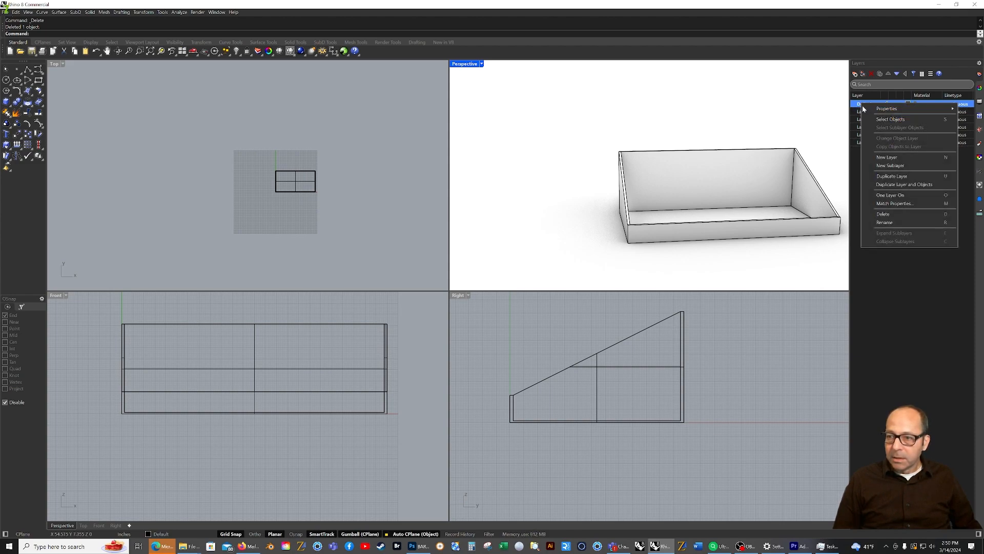
pyautogui.click(894, 220)
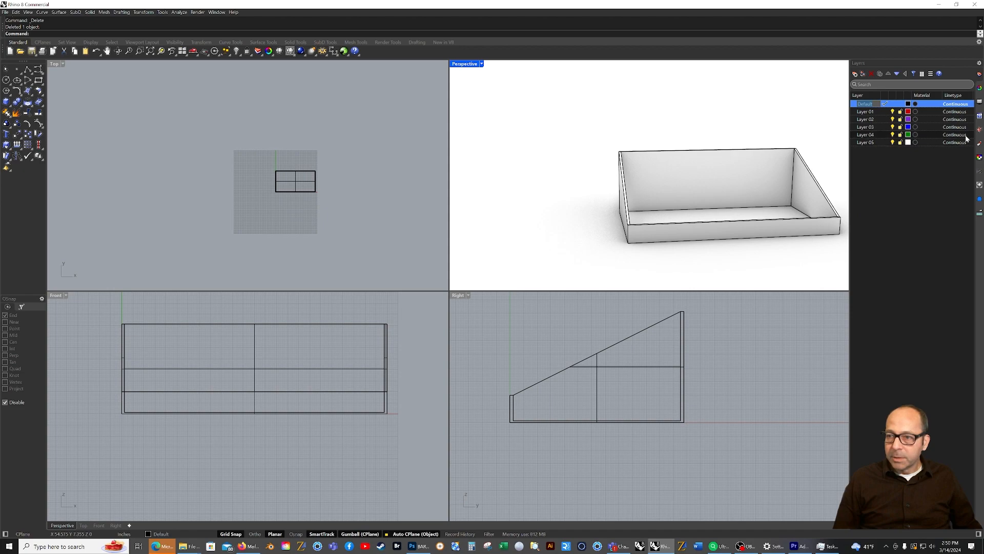
pyautogui.press('Return')
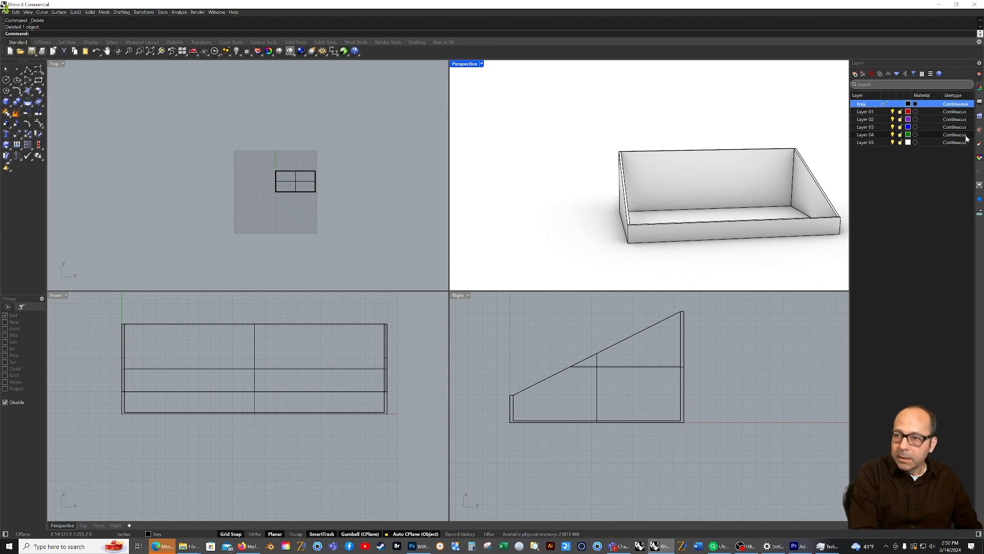
pyautogui.rightClick(872, 113)
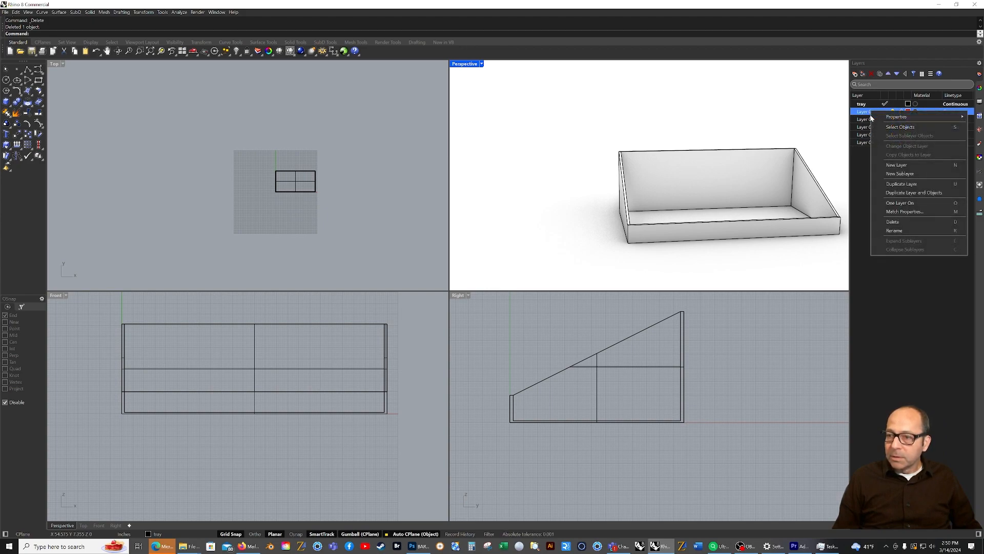
pyautogui.click(922, 232)
pyautogui.write('toy1')
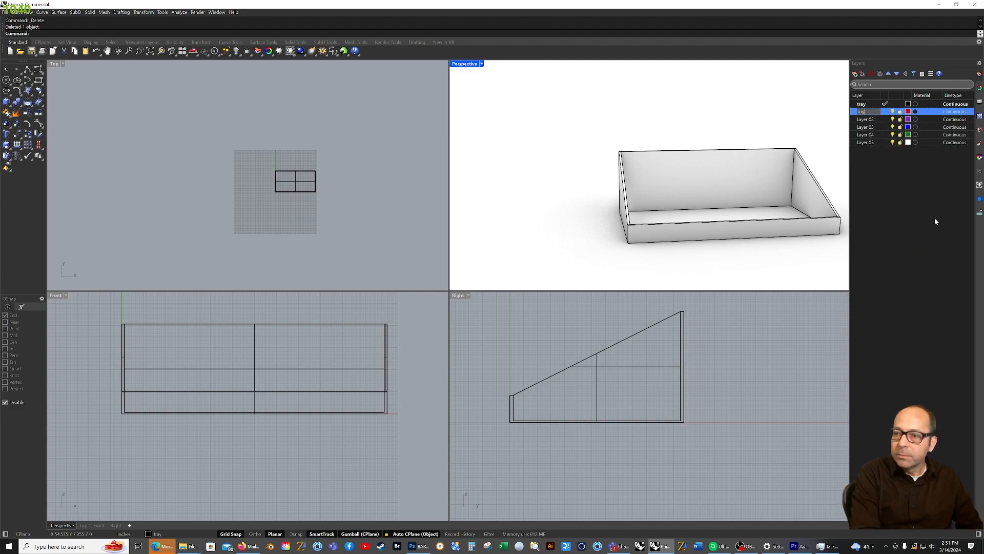
pyautogui.press('Return')
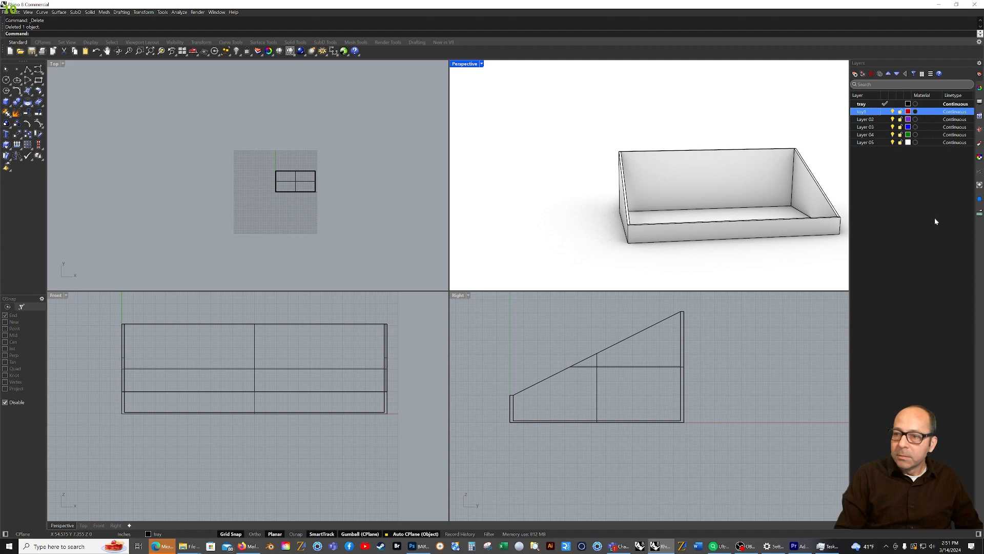
# Step: Rename Layer 02 as toy2 and make toy1 the current layer
pyautogui.rightClick(861, 120)
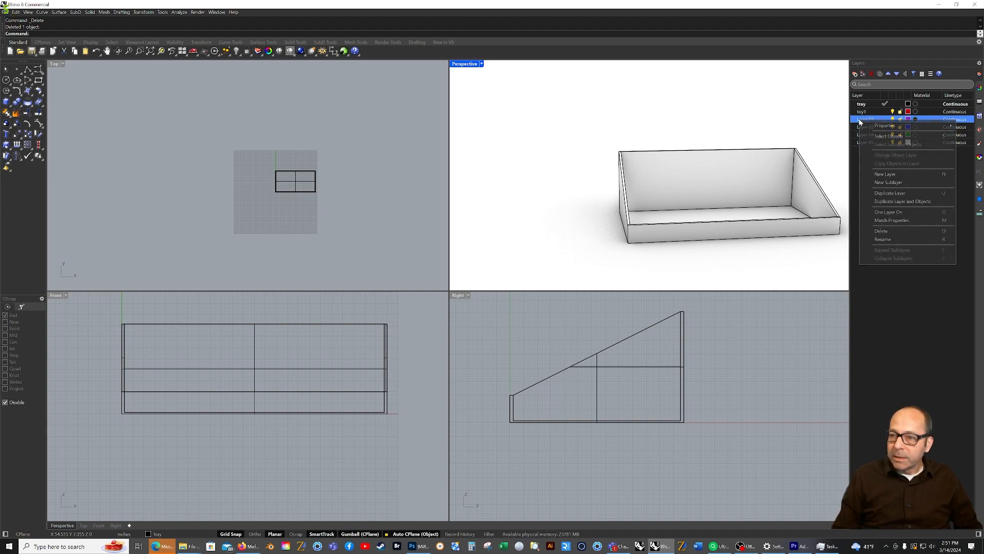
pyautogui.click(891, 239)
pyautogui.write('to')
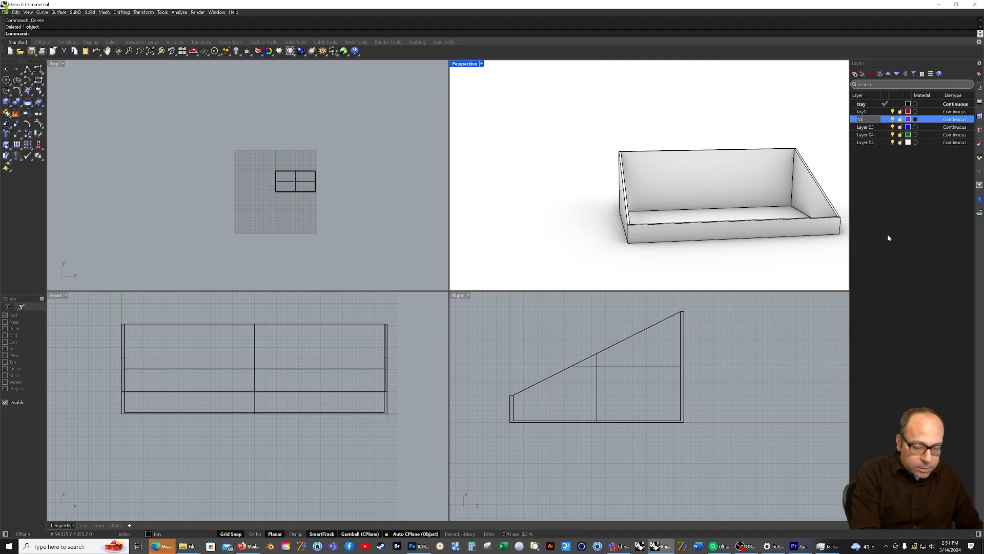
pyautogui.write('y2')
pyautogui.press('Return')
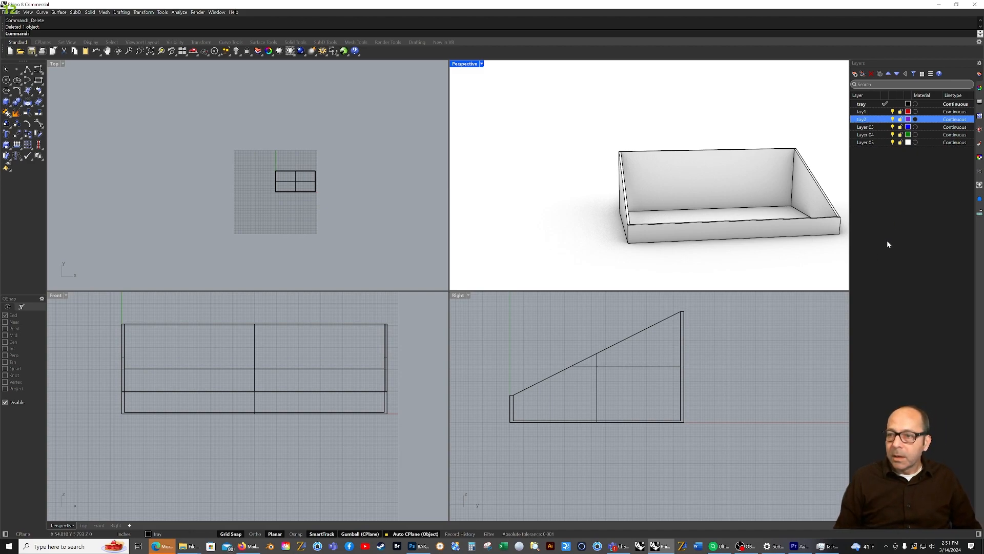
pyautogui.click(884, 114)
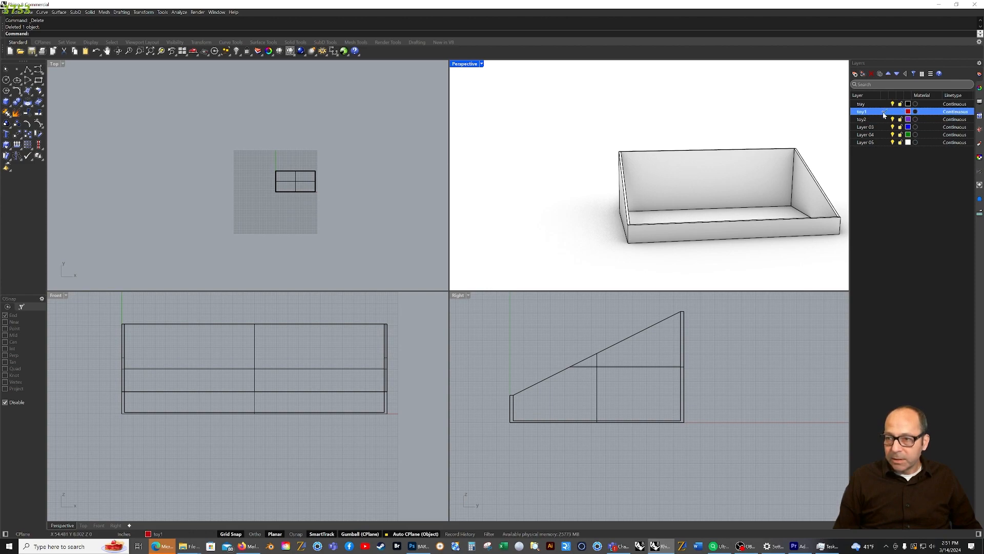
pyautogui.click(884, 112)
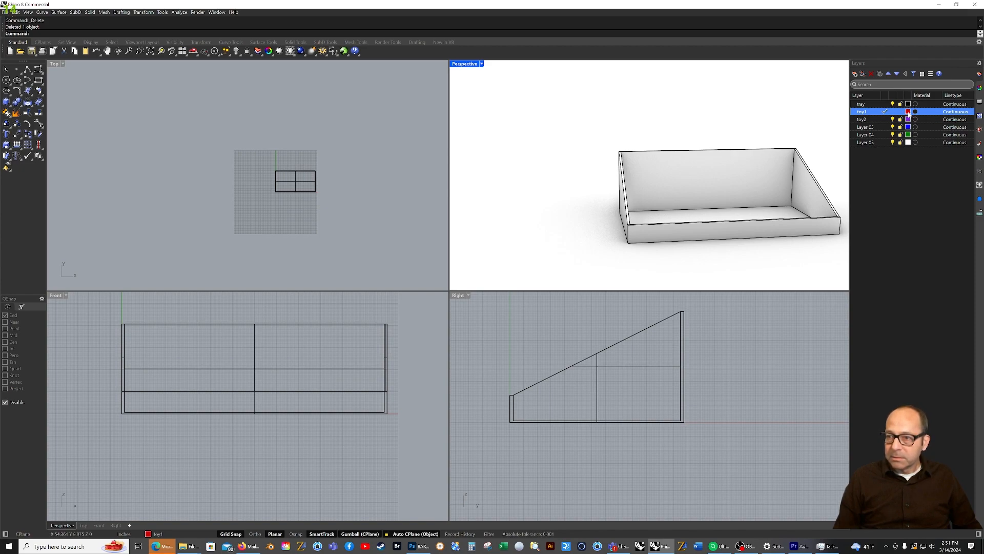
# Step: Start a box in the Front view in the empty space beside the tray, with a base 10 inches long and 8 inches wide
pyautogui.scroll(-4, 340, 378)
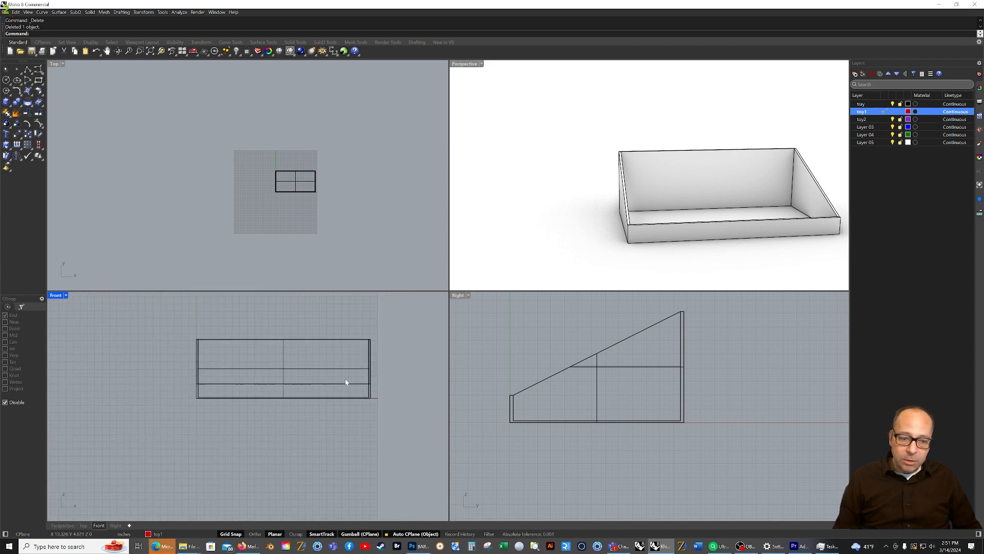
pyautogui.moveTo(183, 360); pyautogui.dragTo(201, 359, button='right')
pyautogui.scroll(4, 195, 378)
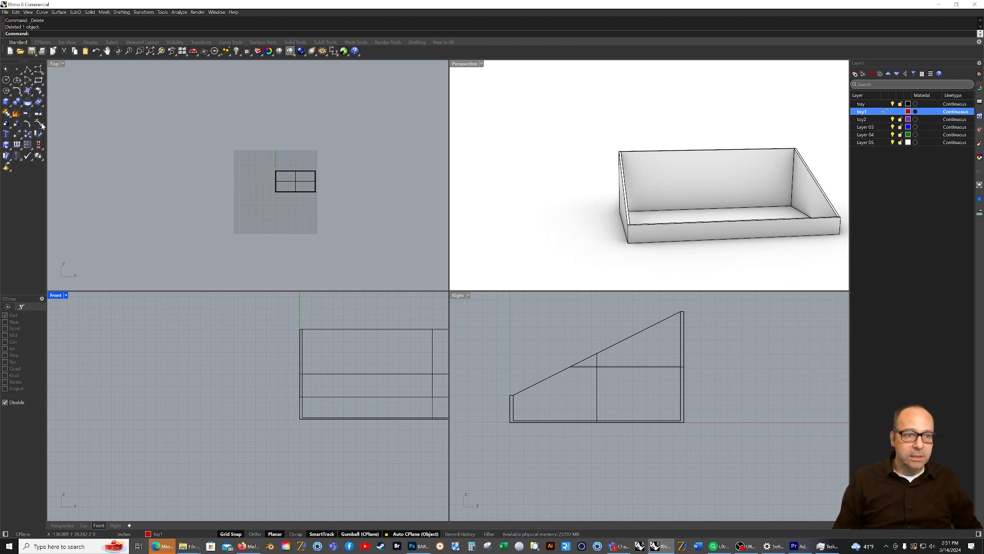
pyautogui.click(6, 102)
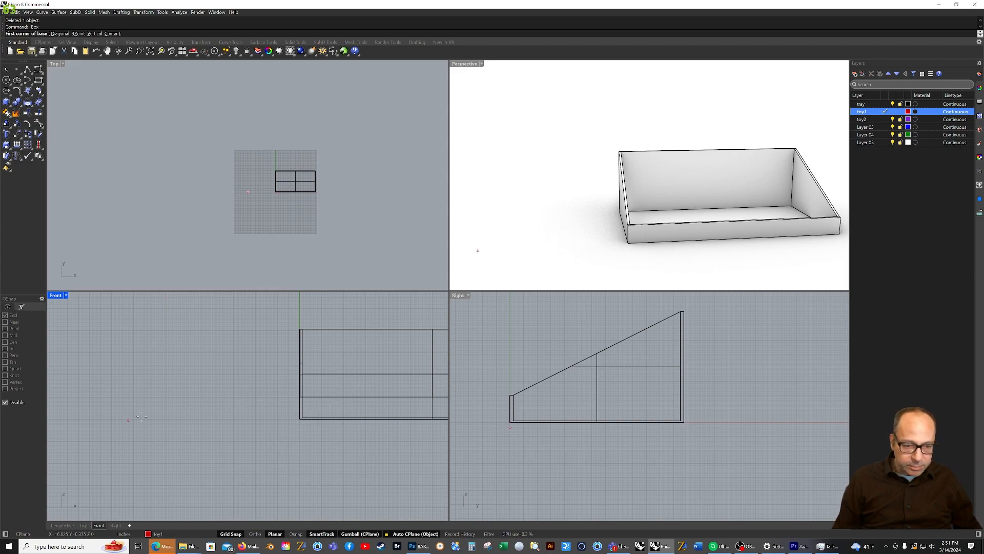
pyautogui.scroll(3, 128, 423)
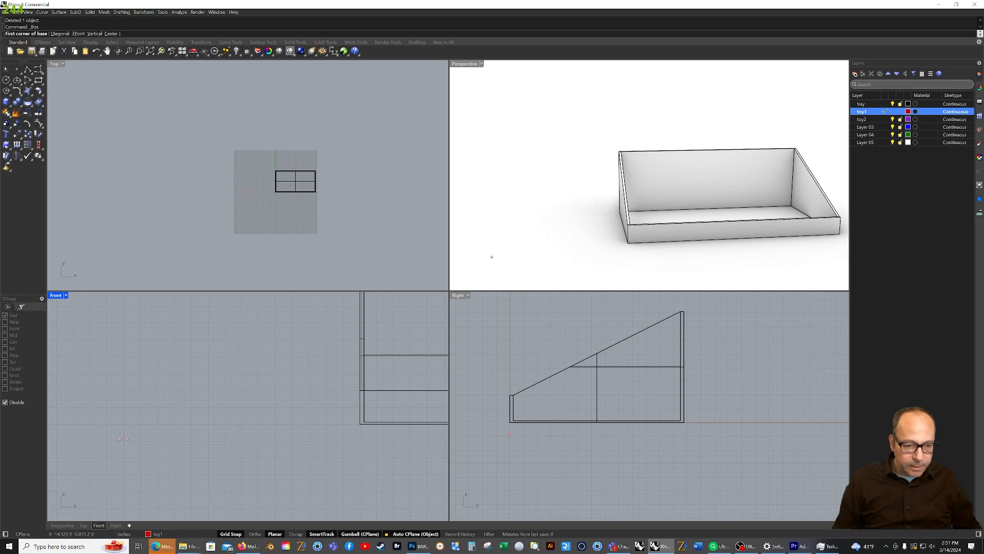
pyautogui.click(124, 440)
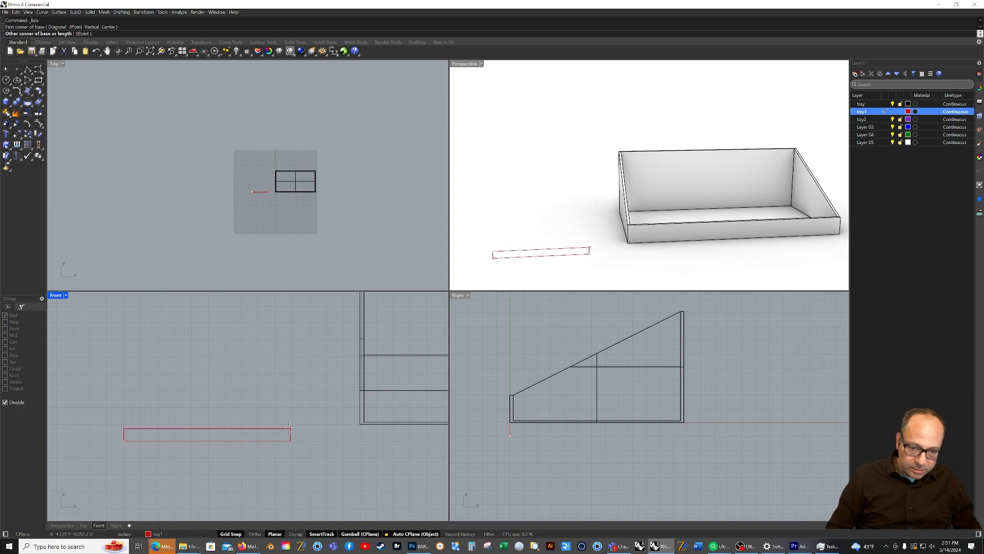
pyautogui.write('10')
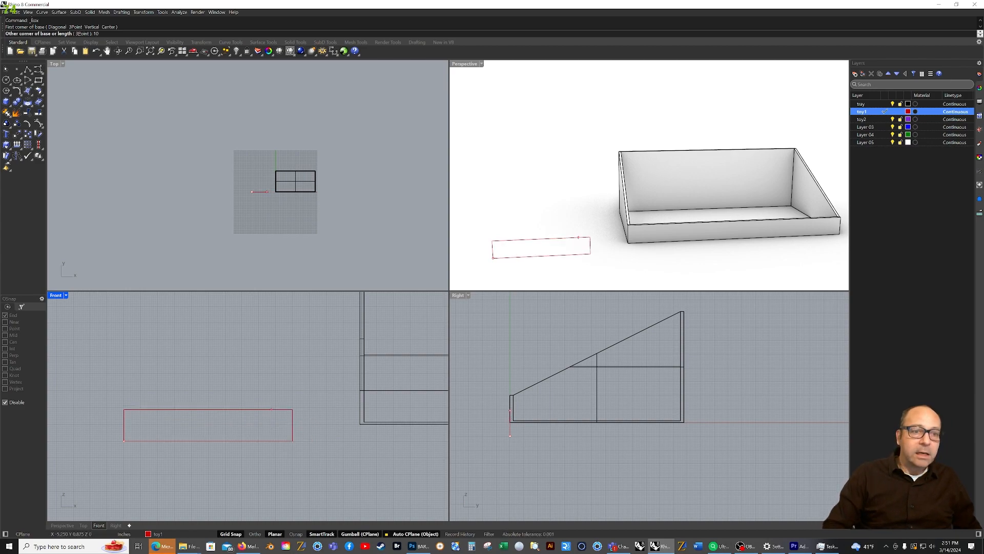
pyautogui.press('Return')
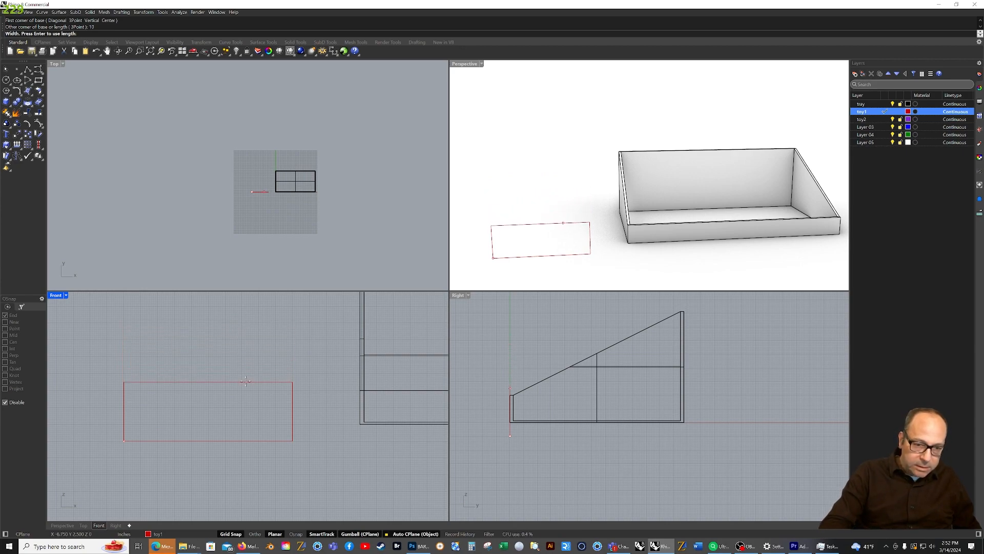
pyautogui.write('8')
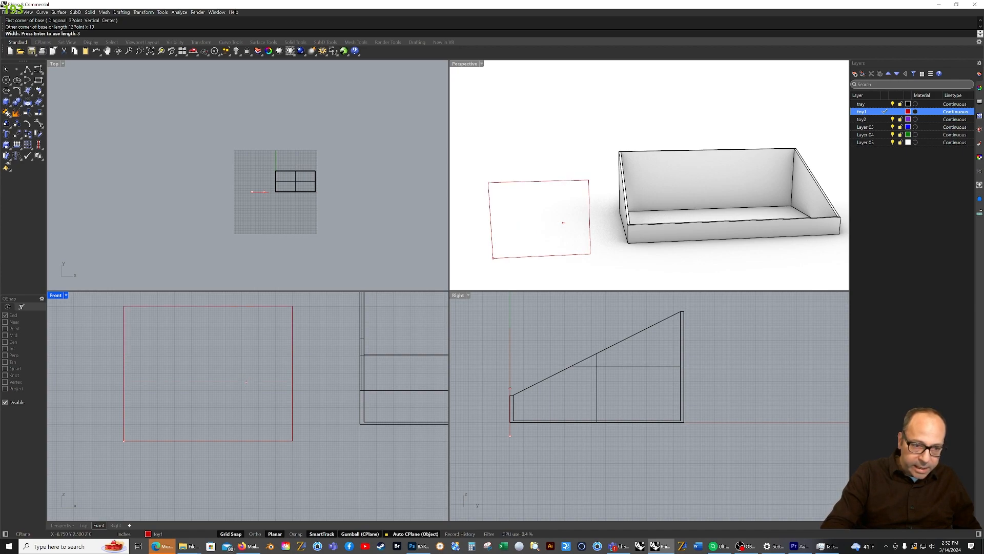
pyautogui.press('Return')
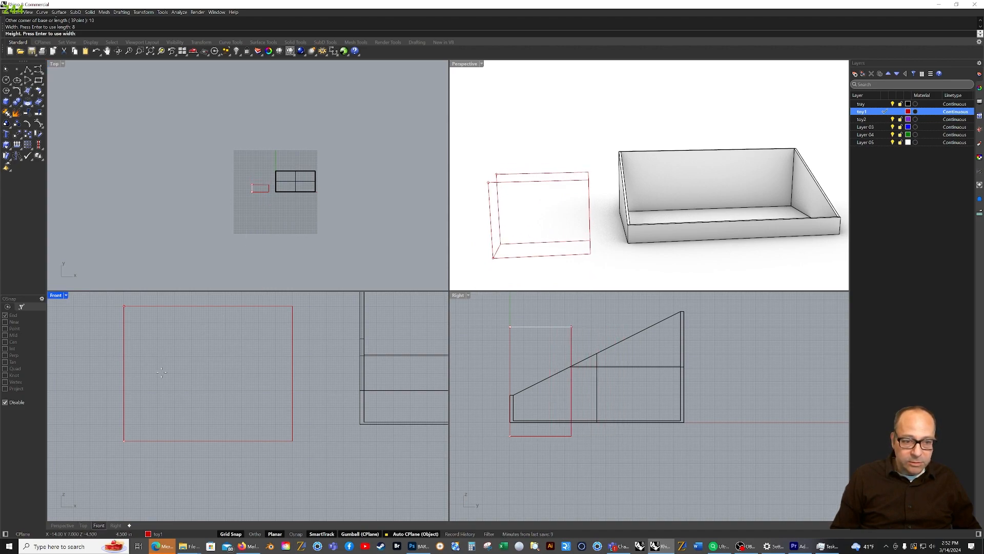
# Step: Complete the toy box with a 3-inch extrusion toward the front
pyautogui.scroll(3, 267, 160)
pyautogui.scroll(2, 266, 160)
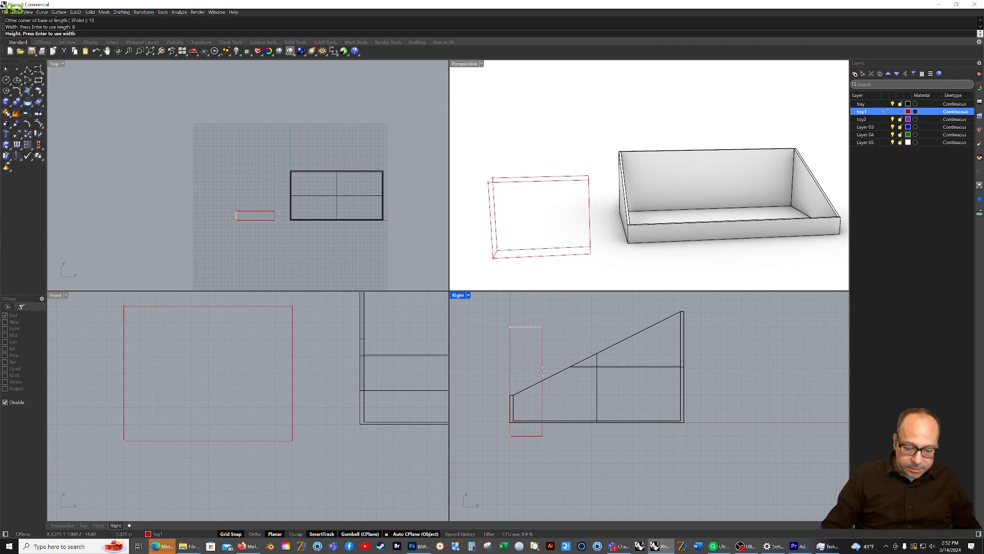
pyautogui.write('3')
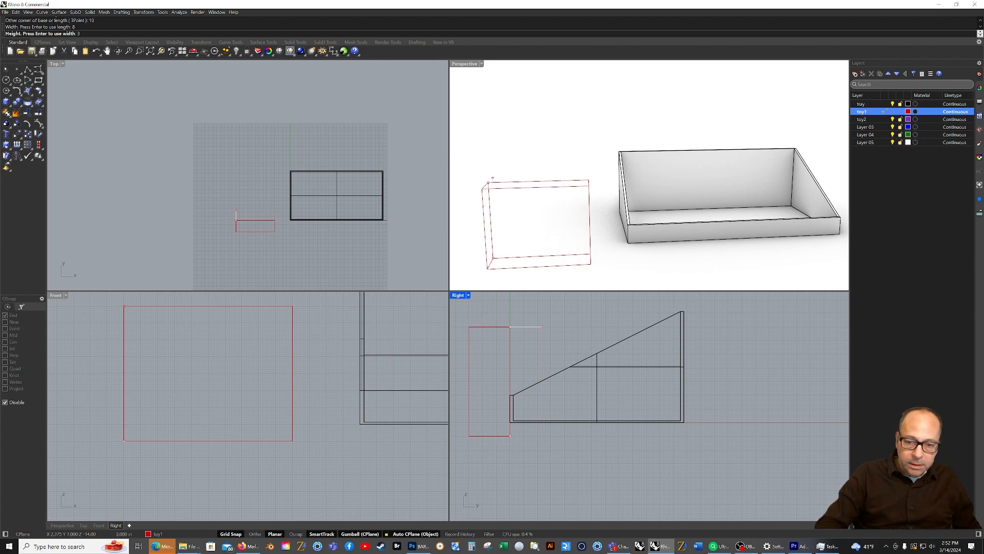
pyautogui.press('Return')
# Step: Move the toy box in the Top view into the tray's front corner, against the inner faces of the end and front walls
pyautogui.click(563, 211)
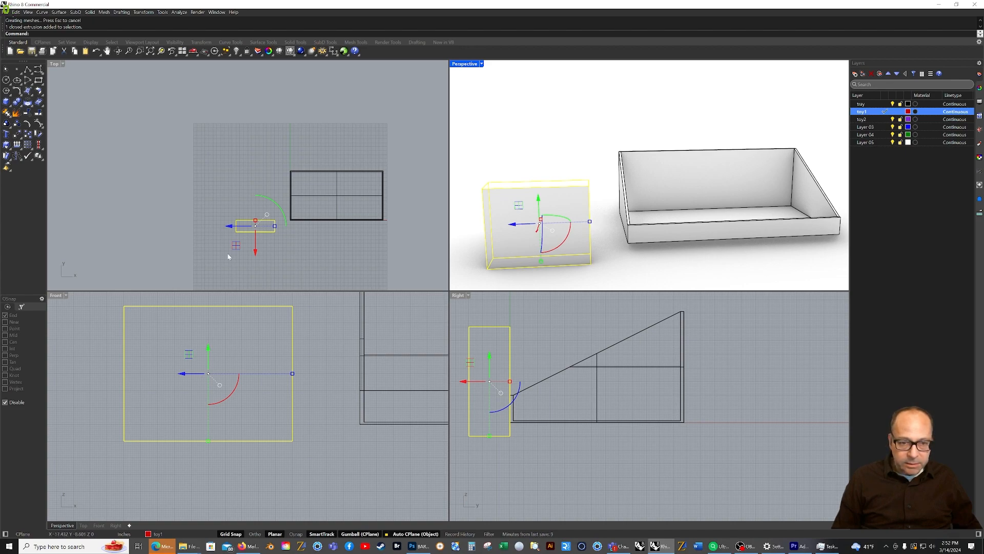
pyautogui.moveTo(257, 251); pyautogui.dragTo(288, 215)
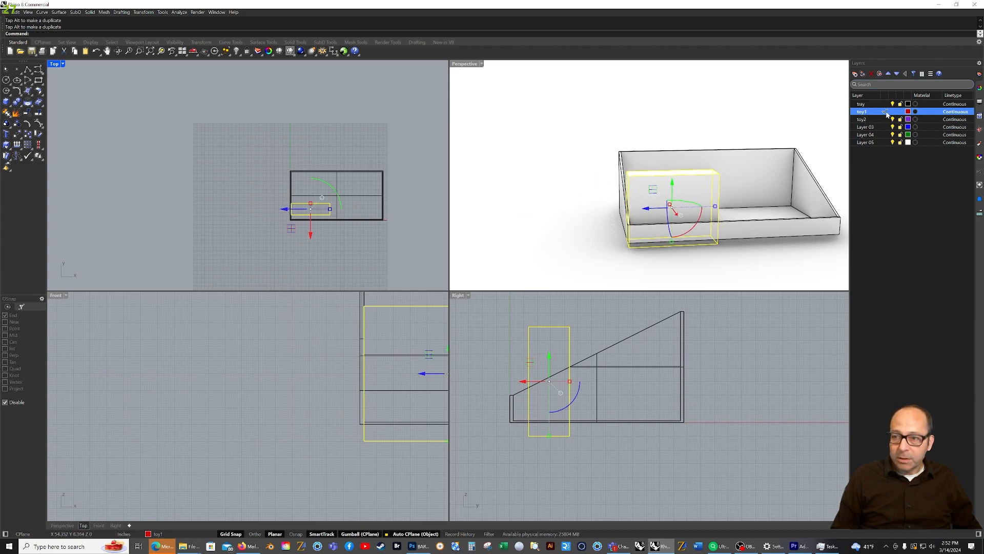
pyautogui.scroll(5, 305, 253)
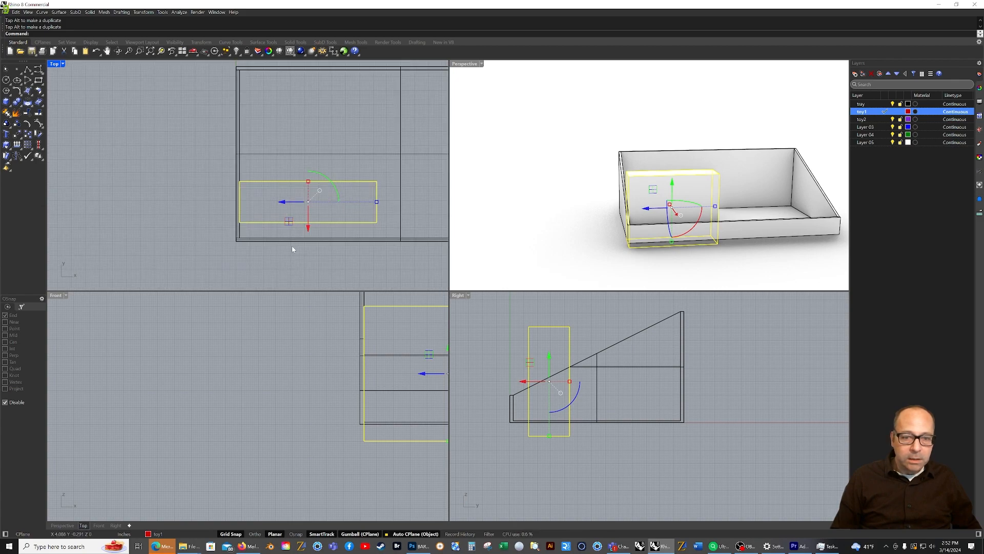
pyautogui.moveTo(308, 225); pyautogui.dragTo(307, 244)
pyautogui.click(303, 273)
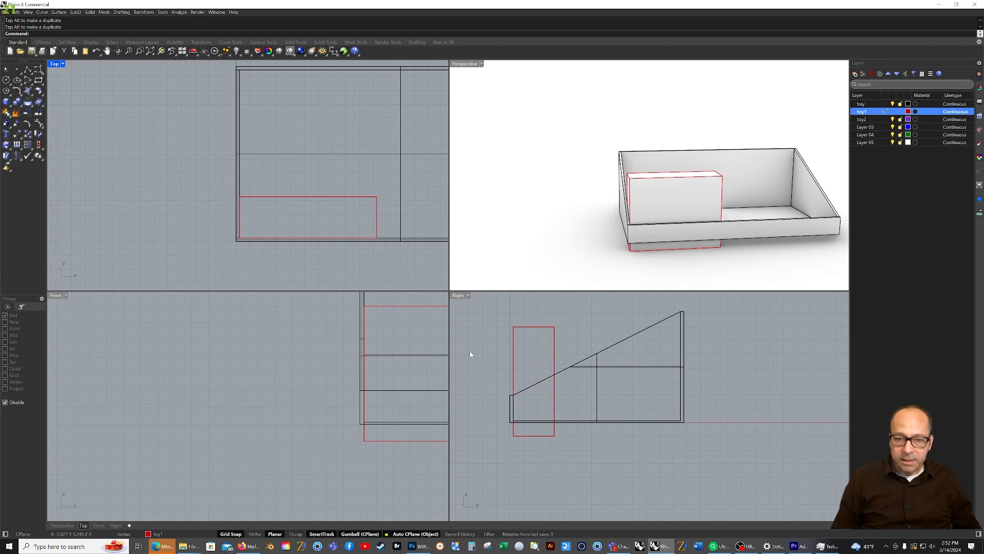
# Step: Raise the toy box in the Right view until its bottom rests on the inner surface of the tray floor
pyautogui.click(540, 327)
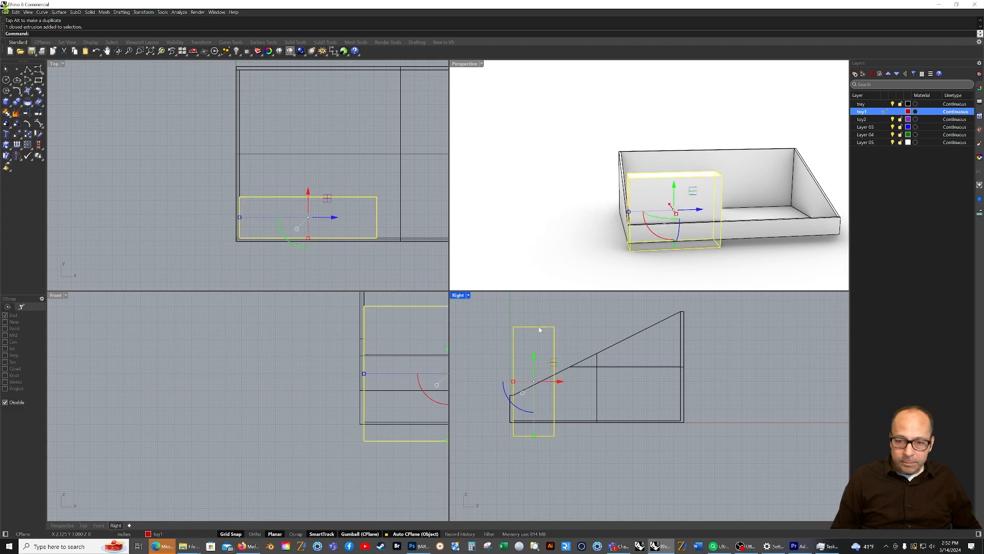
pyautogui.moveTo(534, 358); pyautogui.dragTo(534, 357)
pyautogui.moveTo(534, 343); pyautogui.dragTo(533, 343)
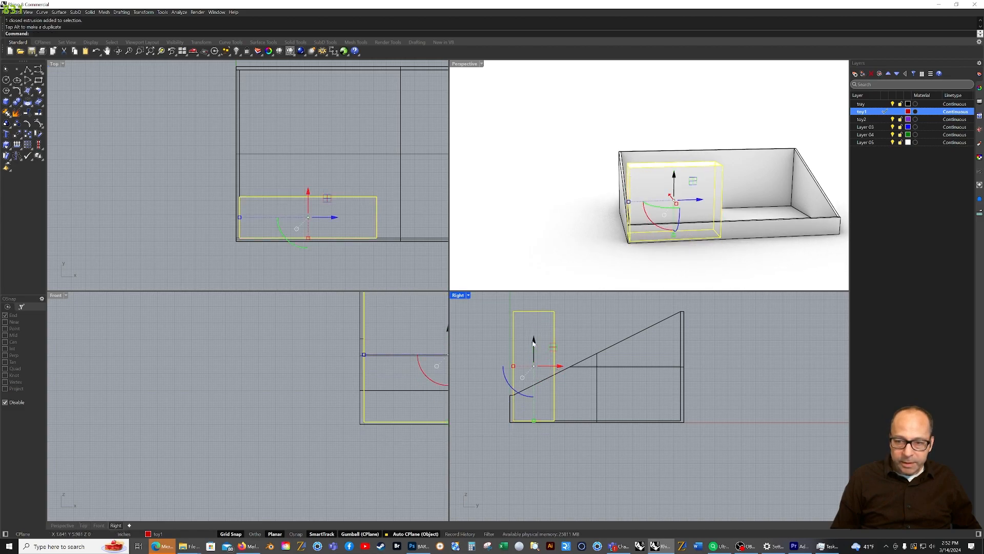
pyautogui.scroll(-2, 800, 217)
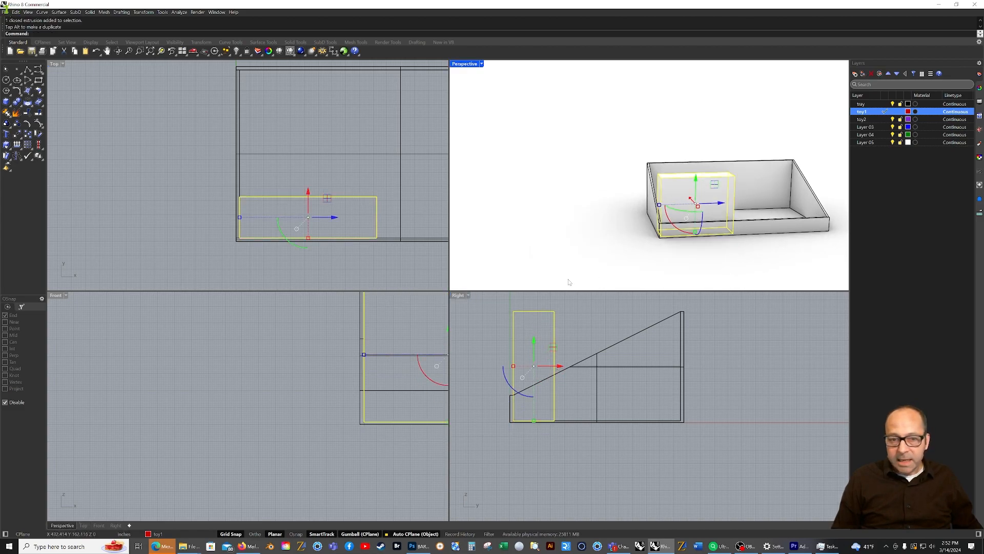
# Step: Duplicate the toy box along the tray's length in the Top view, placing the copy against the opposite end wall
pyautogui.moveTo(387, 248); pyautogui.dragTo(239, 286, button='right')
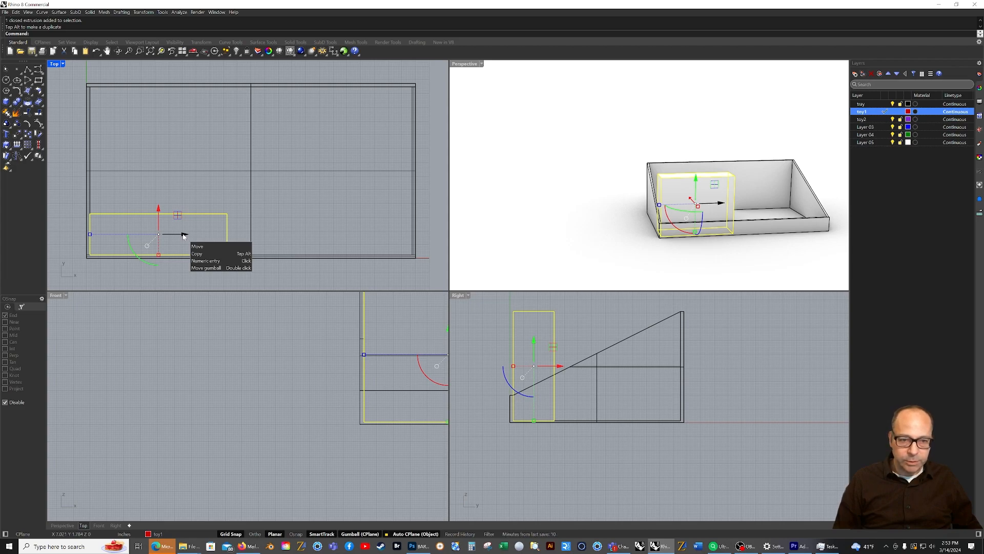
pyautogui.moveTo(183, 235); pyautogui.dragTo(367, 239)
pyautogui.press('alt')
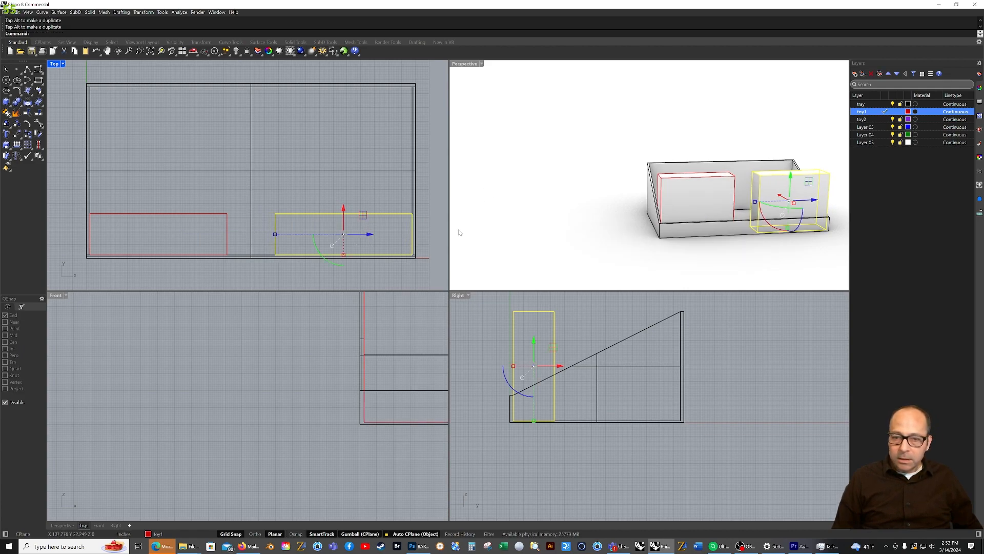
pyautogui.click(519, 231)
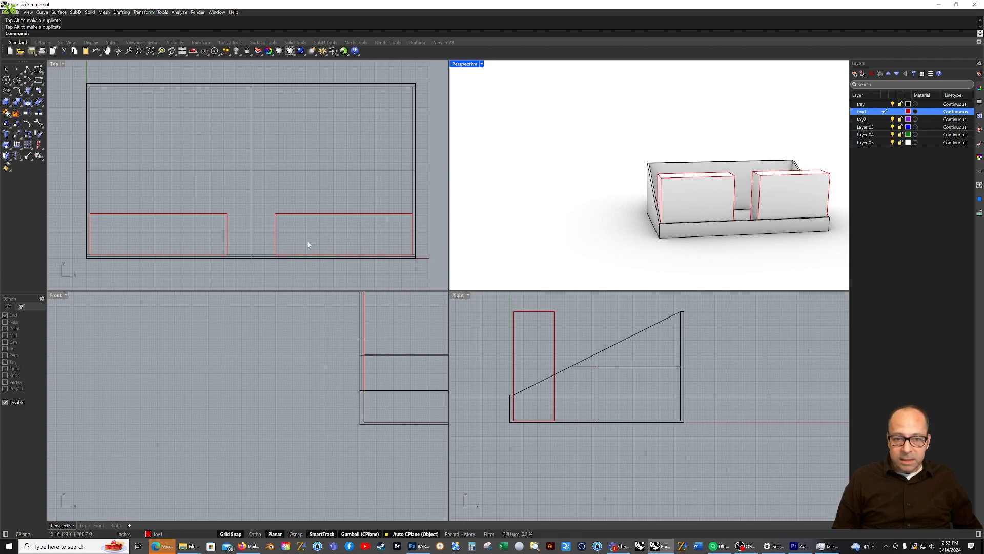
# Step: Make toy2 the current layer and reassign the copied toy box to toy2 with ChangeLayer
pyautogui.click(885, 120)
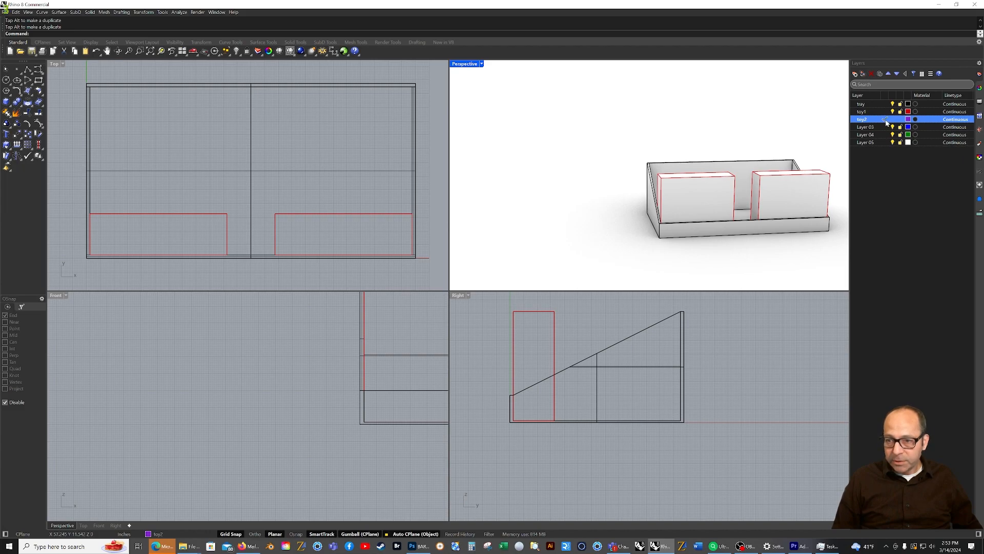
pyautogui.click(790, 196)
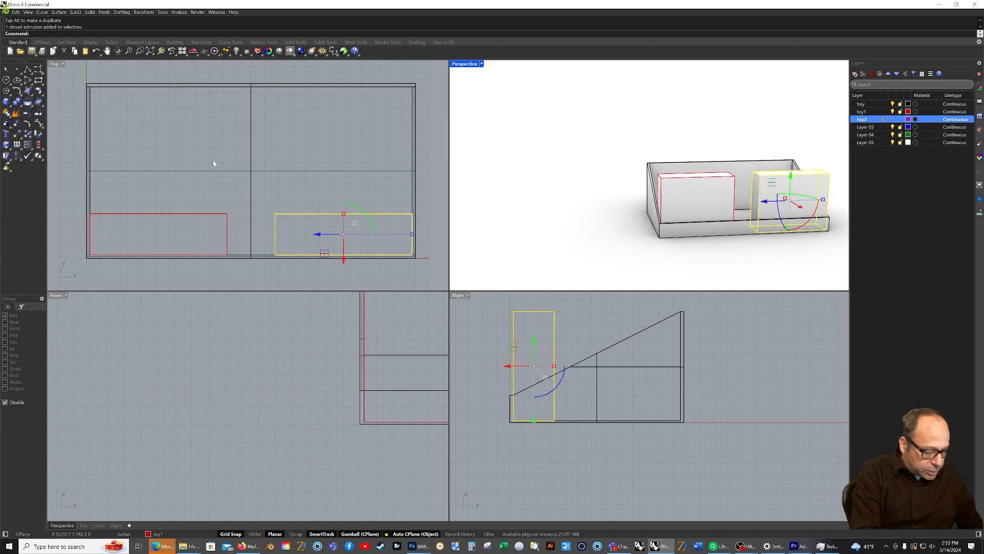
pyautogui.write('ChangeLayer')
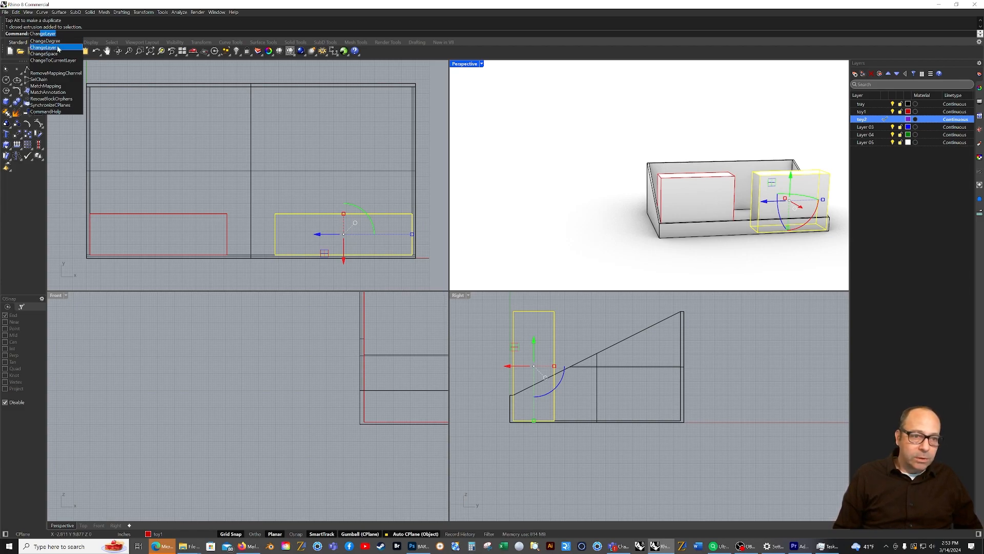
pyautogui.click(46, 47)
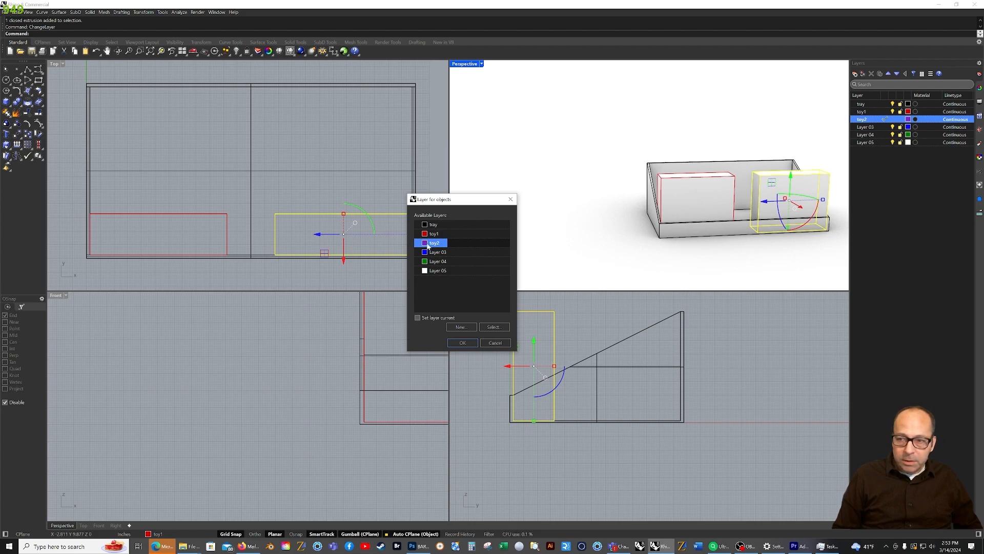
pyautogui.click(468, 342)
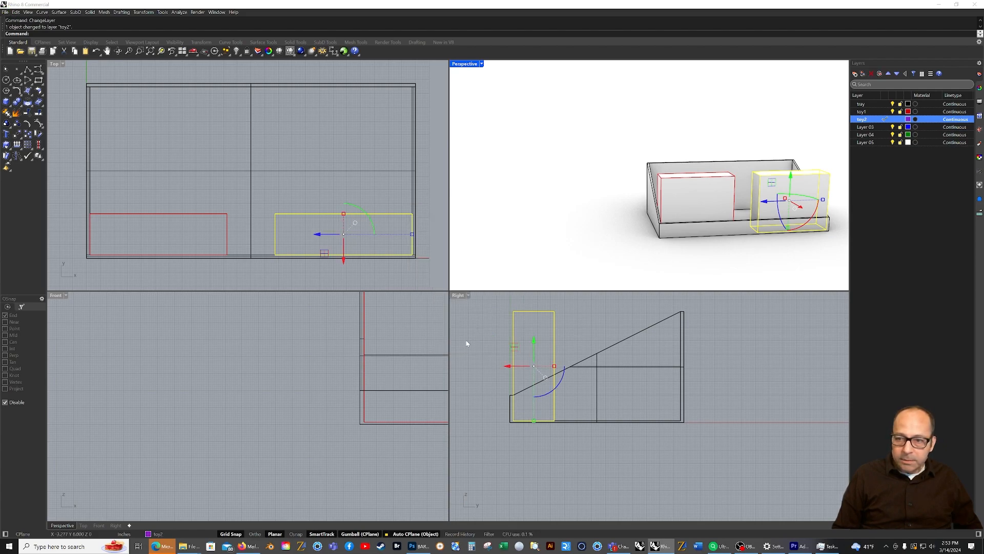
pyautogui.click(599, 246)
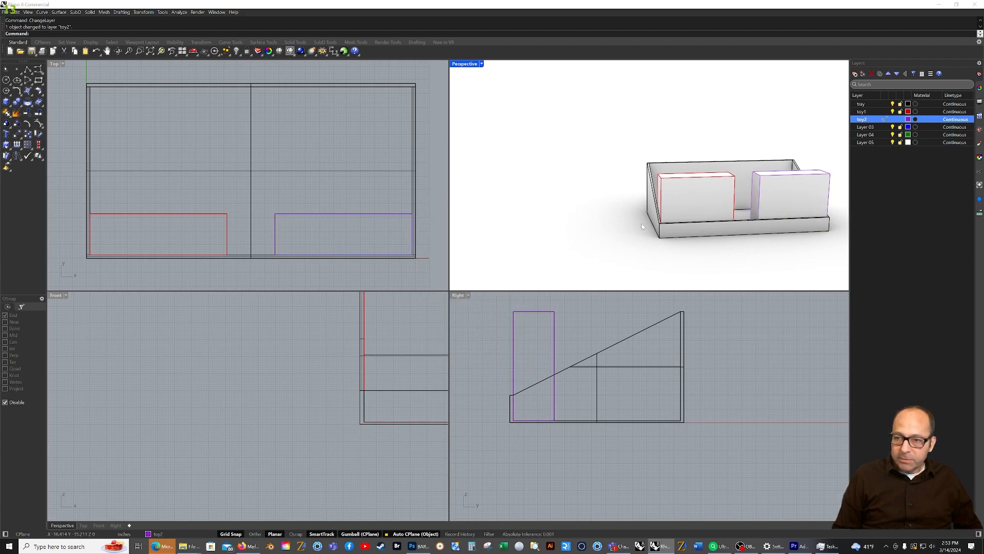
# Step: Toggle the visibility of the toy1 and tray layers off and on to check which objects each contains
pyautogui.click(893, 112)
pyautogui.click(892, 111)
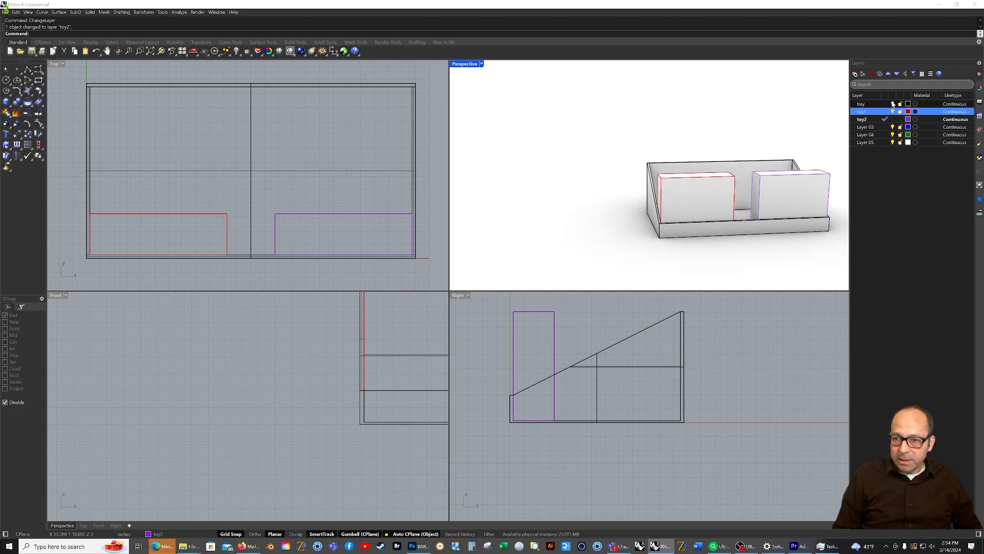
pyautogui.click(893, 97)
pyautogui.click(892, 103)
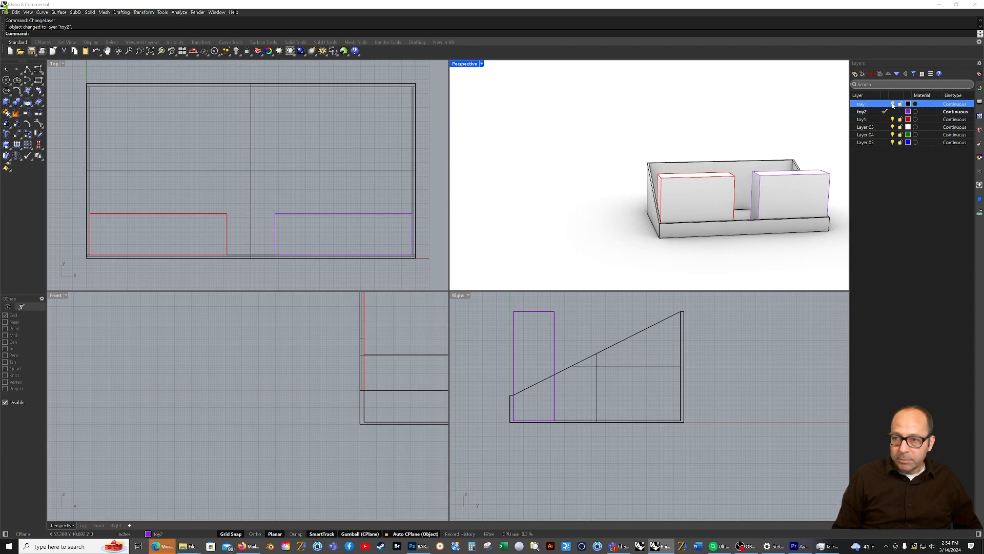
pyautogui.click(893, 104)
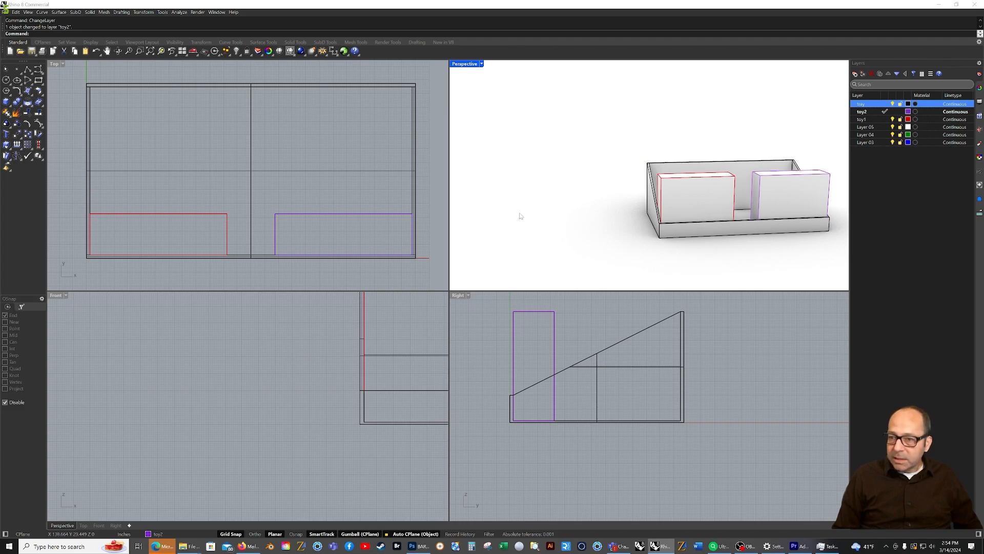
# Step: Make the tray layer current and start a box about 3.5 inches wide between the toy boxes, reaching the tray's back wall
pyautogui.scroll(-2, 553, 195)
pyautogui.moveTo(794, 242); pyautogui.dragTo(759, 250, button='right')
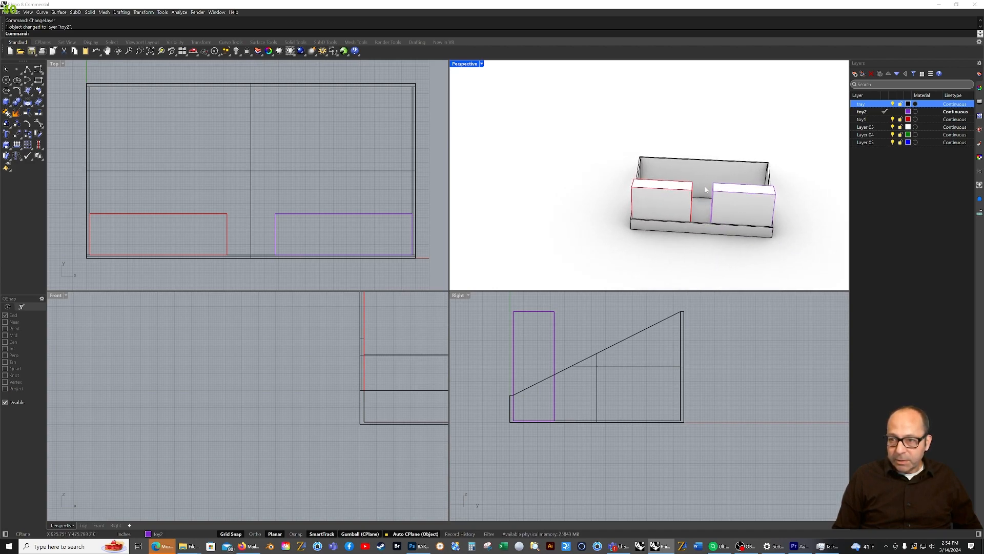
pyautogui.click(885, 104)
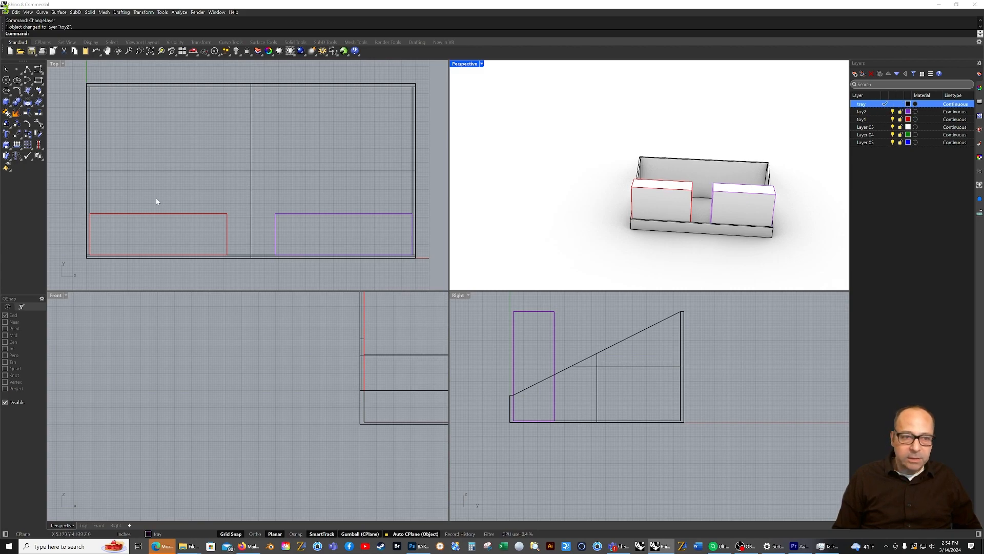
pyautogui.click(6, 102)
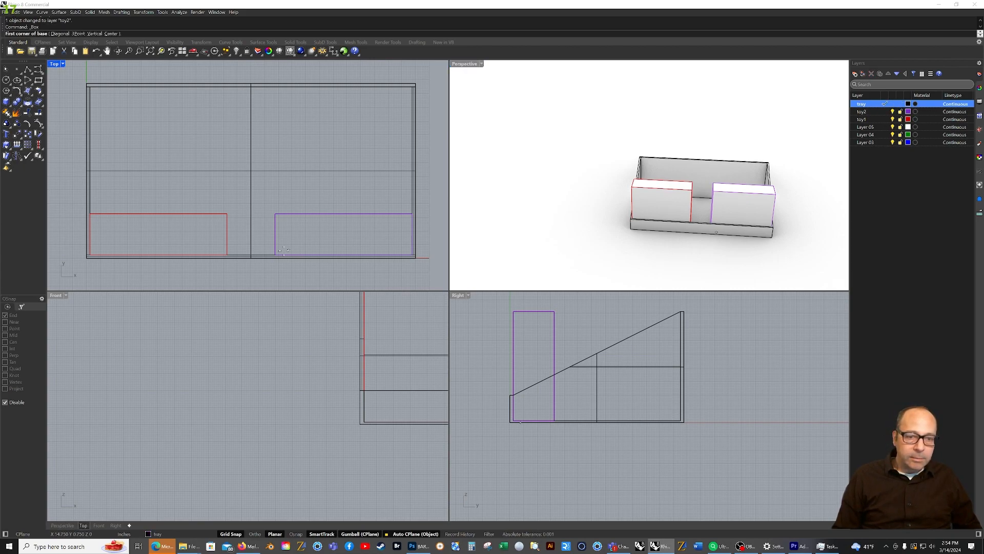
pyautogui.scroll(5, 235, 250)
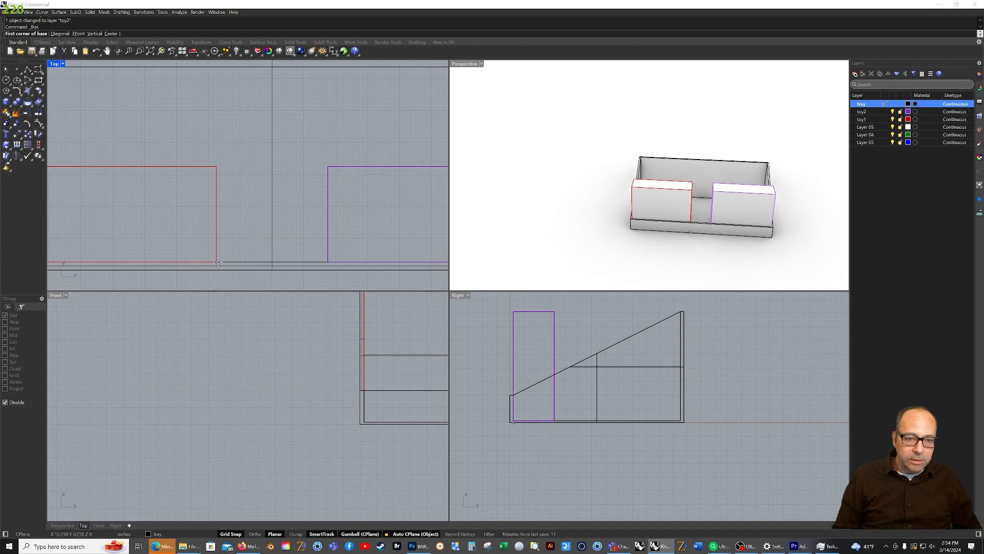
pyautogui.click(216, 262)
pyautogui.scroll(-5, 226, 251)
pyautogui.moveTo(286, 93); pyautogui.dragTo(275, 158, button='right')
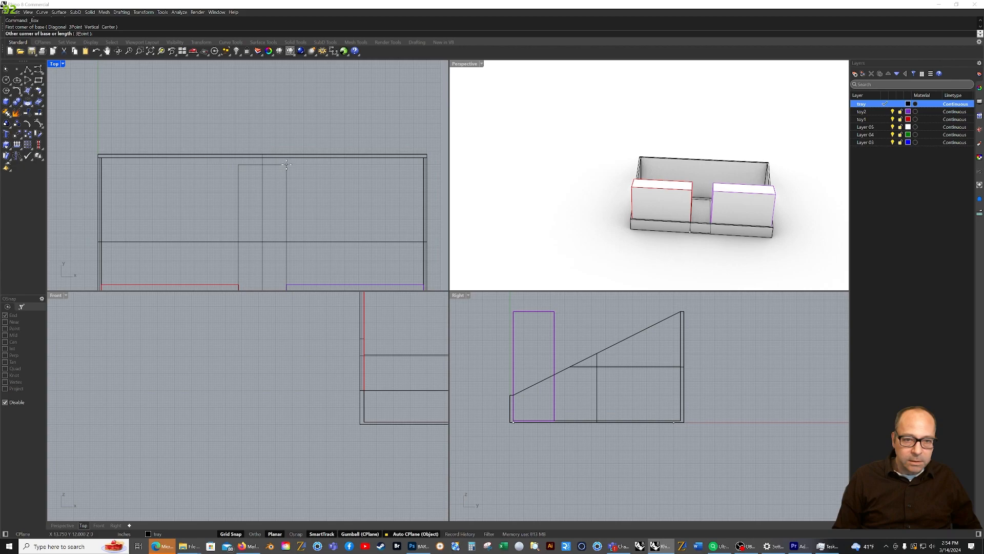
pyautogui.click(287, 158)
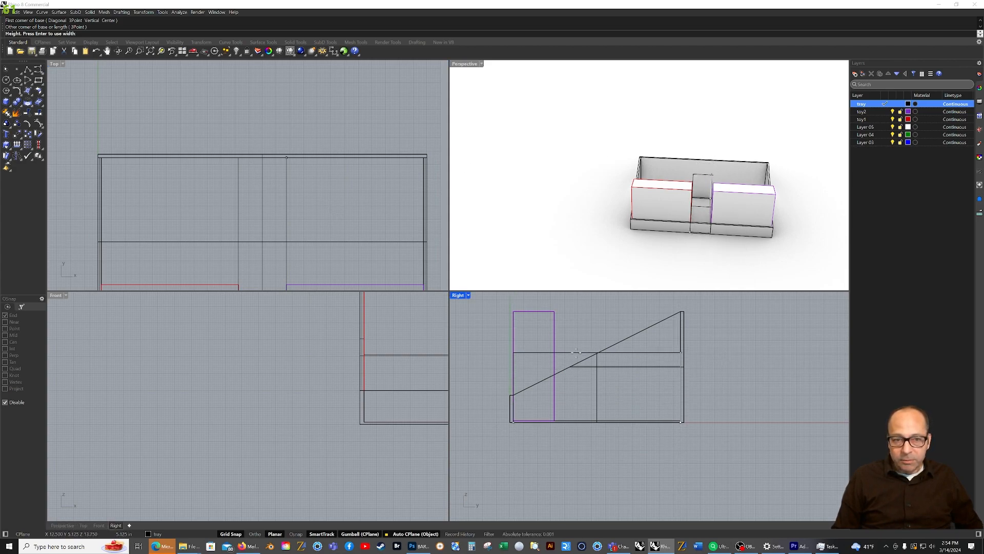
# Step: Finish the divider box by setting its height to the top of the sloped side at the back wall
pyautogui.scroll(2, 666, 309)
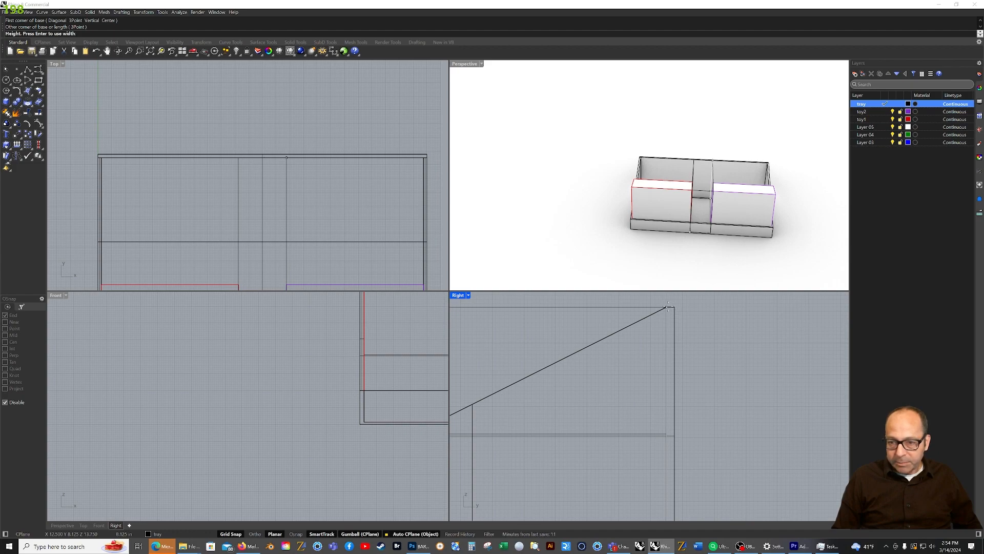
pyautogui.click(668, 307)
pyautogui.scroll(-8, 682, 303)
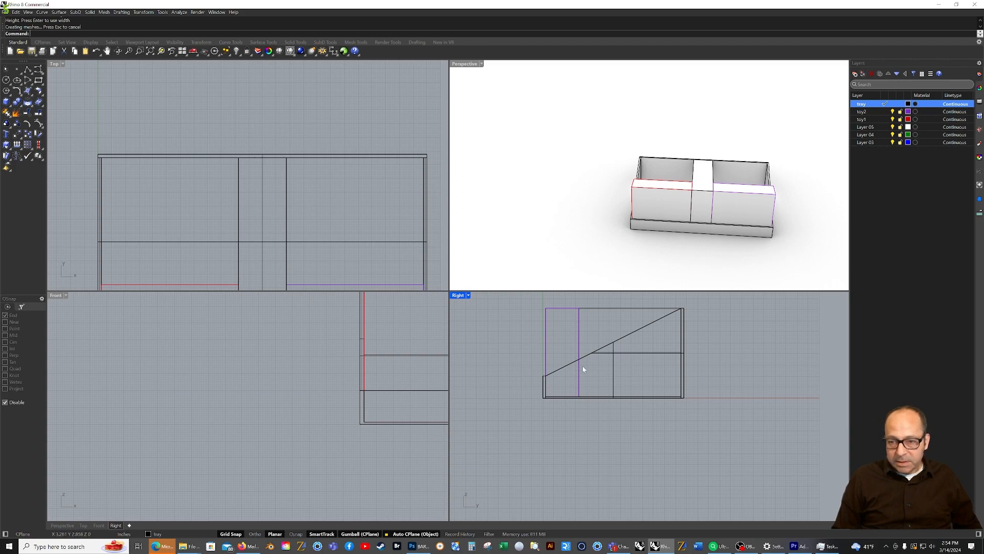
pyautogui.moveTo(546, 357); pyautogui.dragTo(522, 370, button='right')
pyautogui.click(766, 124)
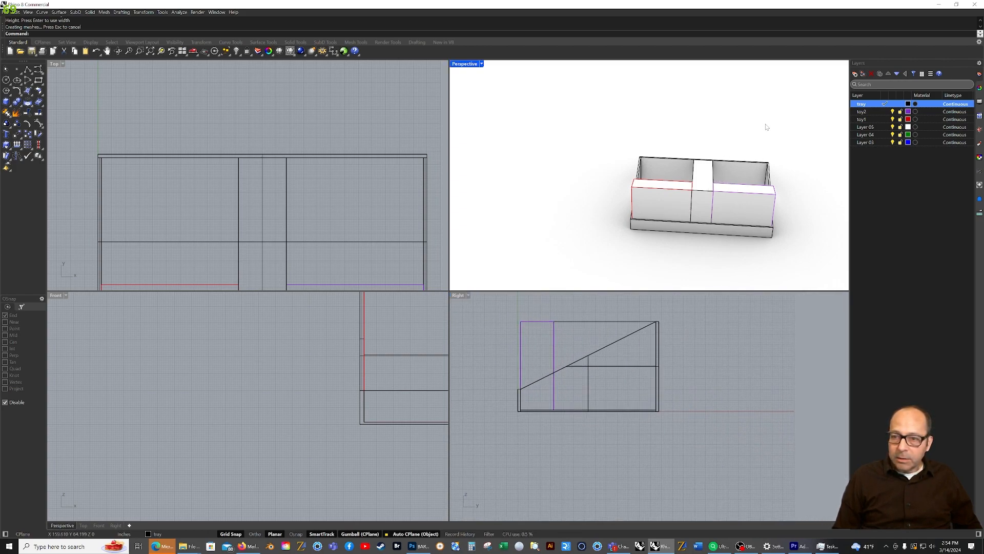
# Step: Lower the divider's top front edge in the Right view to the front end of the side walls' slope
pyautogui.click(708, 163)
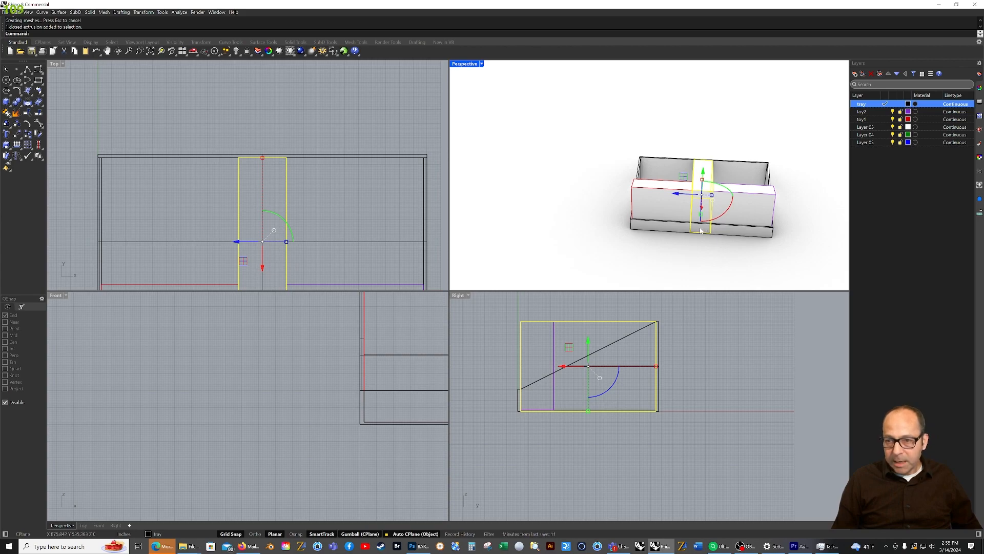
pyautogui.click(586, 193)
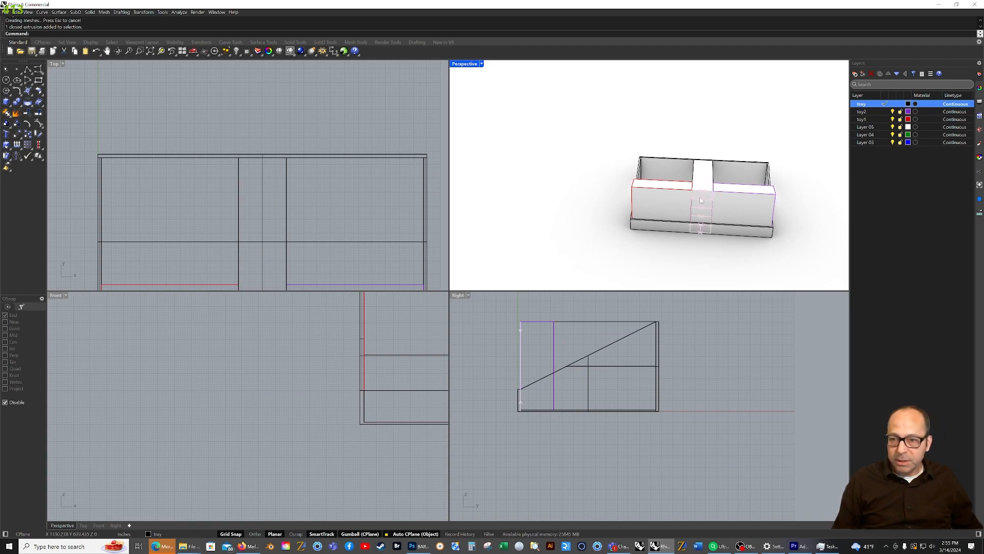
pyautogui.scroll(4, 706, 189)
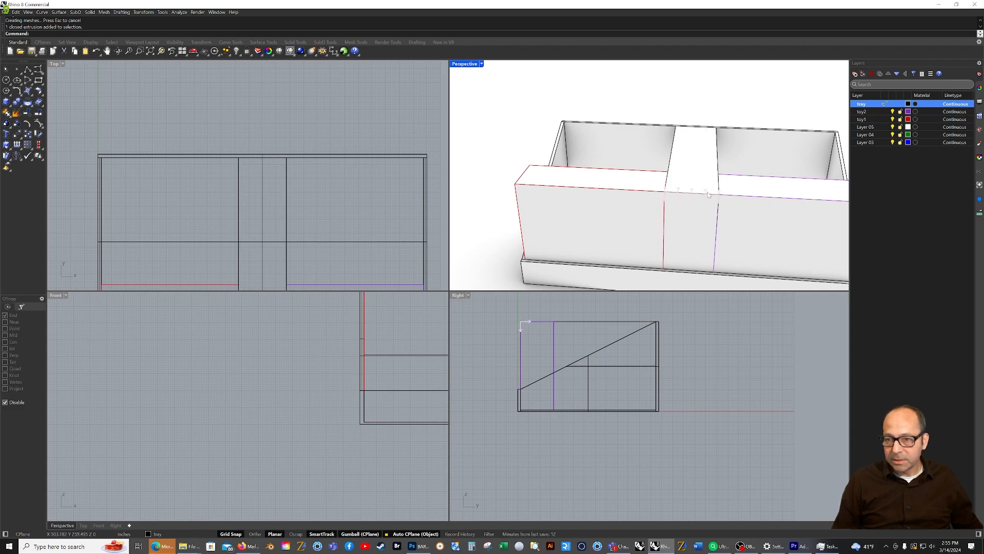
pyautogui.keyDown('ctrl'); pyautogui.keyDown('shift'); pyautogui.click(709, 196); pyautogui.keyUp('shift'); pyautogui.keyUp('ctrl')
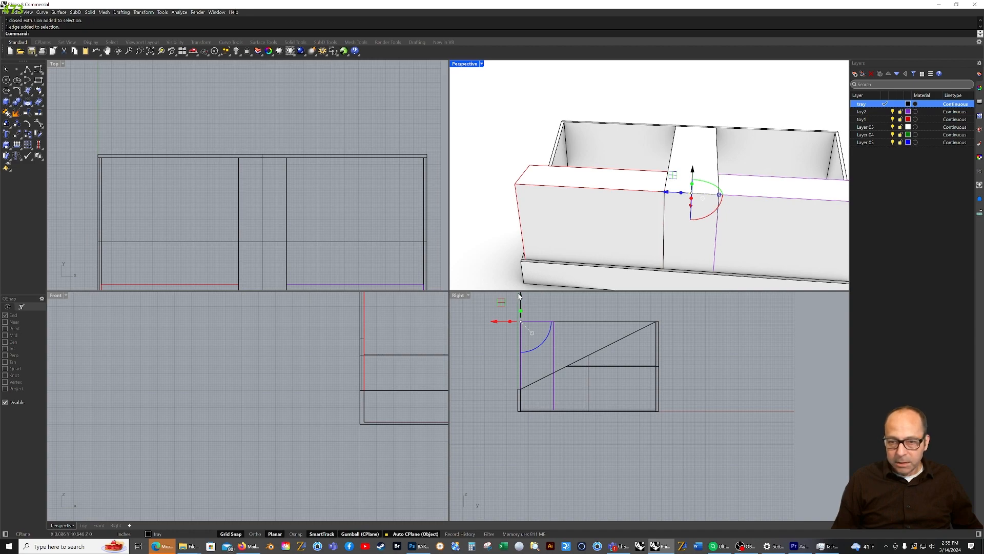
pyautogui.moveTo(520, 298); pyautogui.dragTo(522, 364)
pyautogui.click(708, 121)
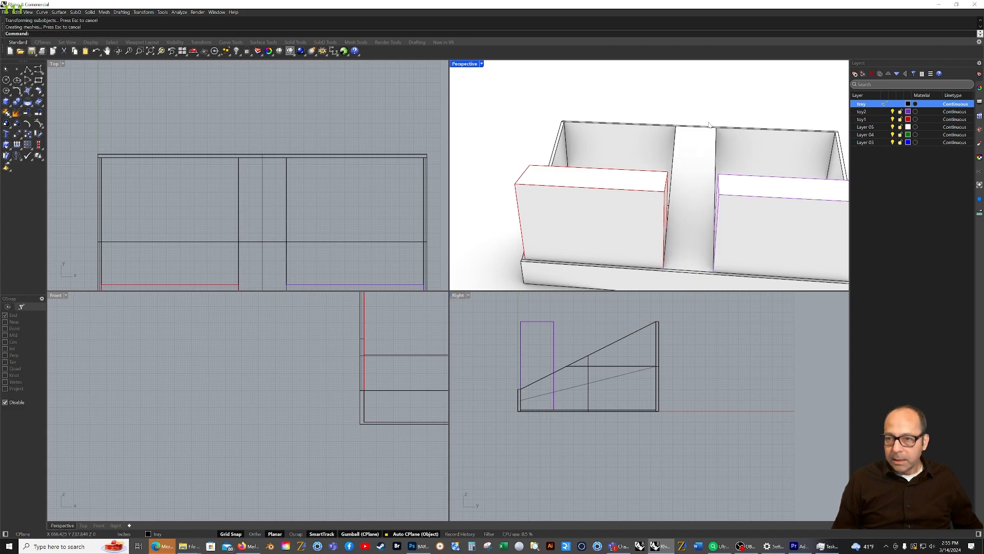
pyautogui.scroll(-5, 718, 204)
pyautogui.moveTo(637, 270); pyautogui.dragTo(659, 260, button='right')
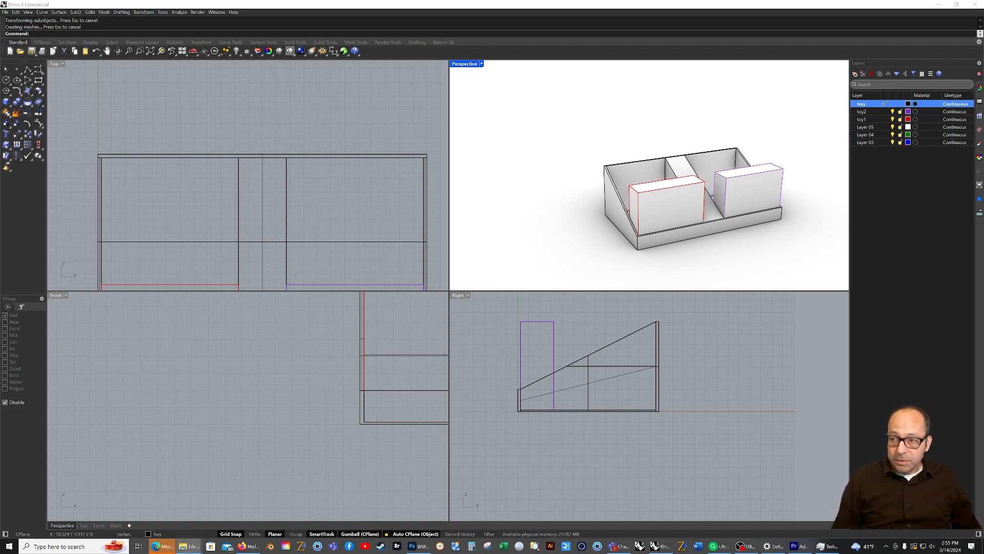
# Step: Import the HTM06 and HXM84 front and top images, MCV_Pattern_Flat_Water_RGB, MCV_Pattern_Flat_Water_RGB-02 and Shelf_CMYK from the Textures folder as materials
pyautogui.click(980, 145)
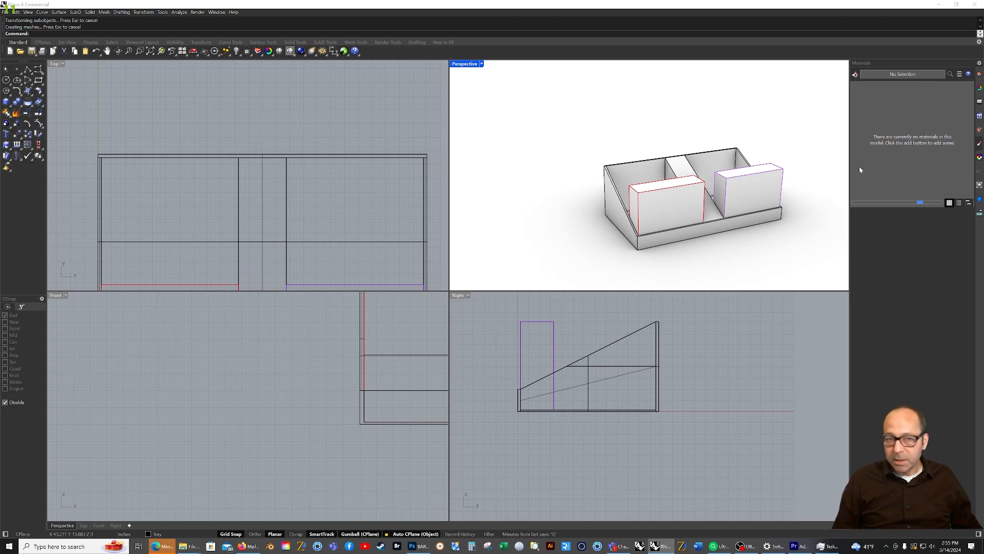
pyautogui.moveTo(0, 177); pyautogui.dragTo(548, 148)
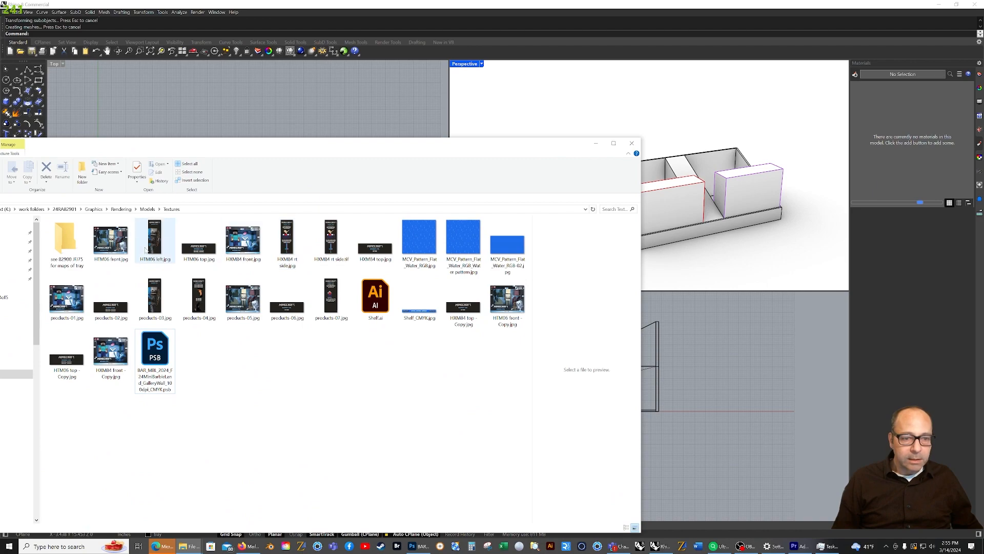
pyautogui.click(114, 247)
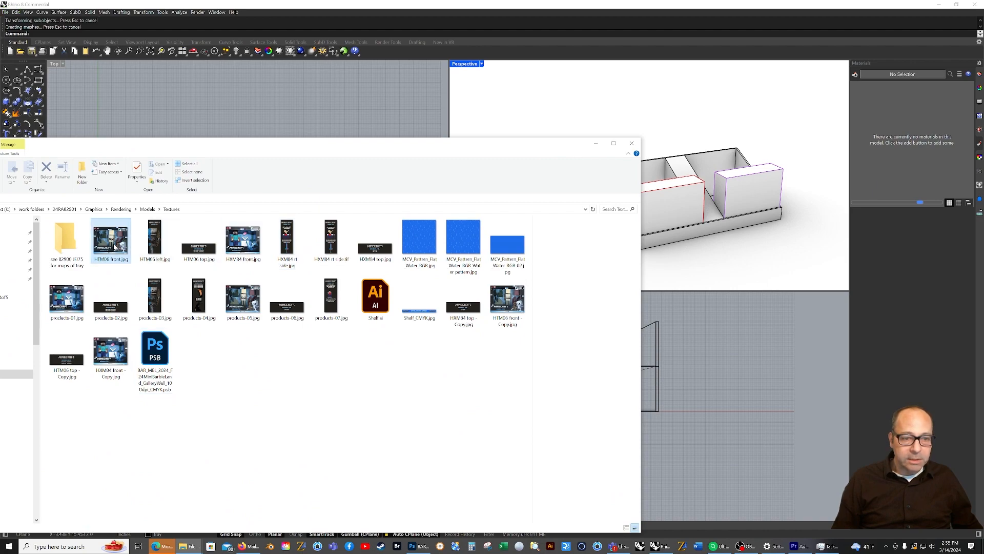
pyautogui.click(201, 251)
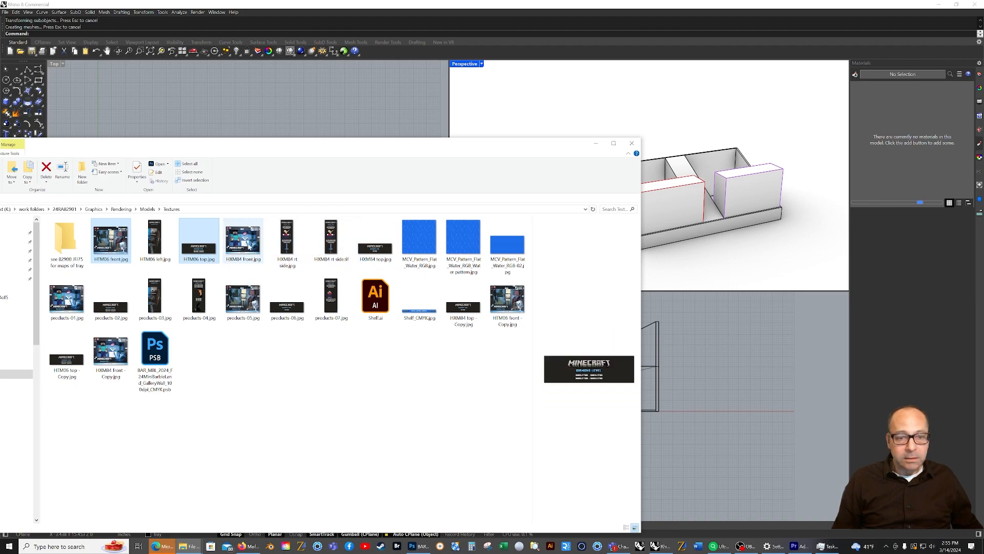
pyautogui.keyDown('ctrl'); pyautogui.click(246, 241); pyautogui.keyUp('ctrl')
pyautogui.keyDown('ctrl'); pyautogui.click(375, 241); pyautogui.keyUp('ctrl')
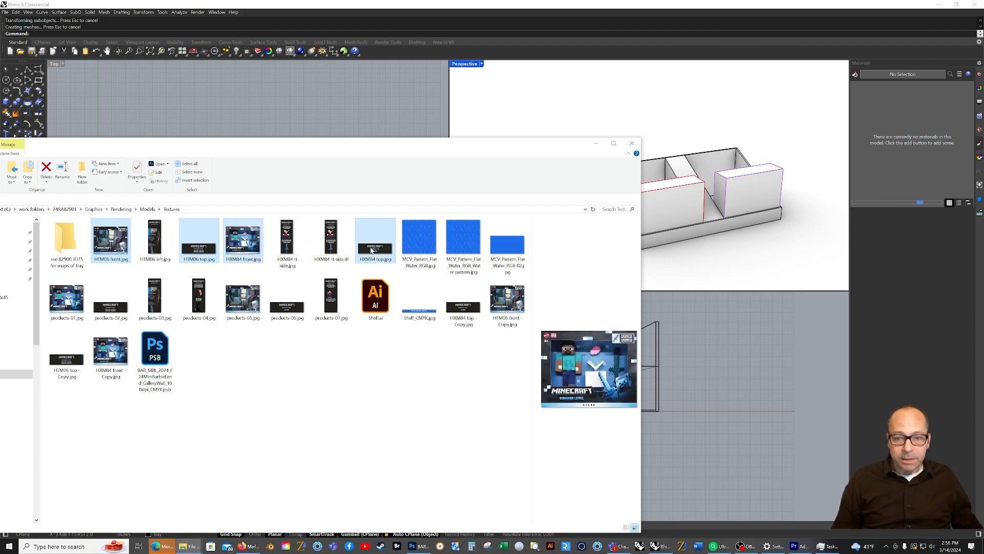
pyautogui.keyDown('ctrl'); pyautogui.click(508, 244); pyautogui.keyUp('ctrl')
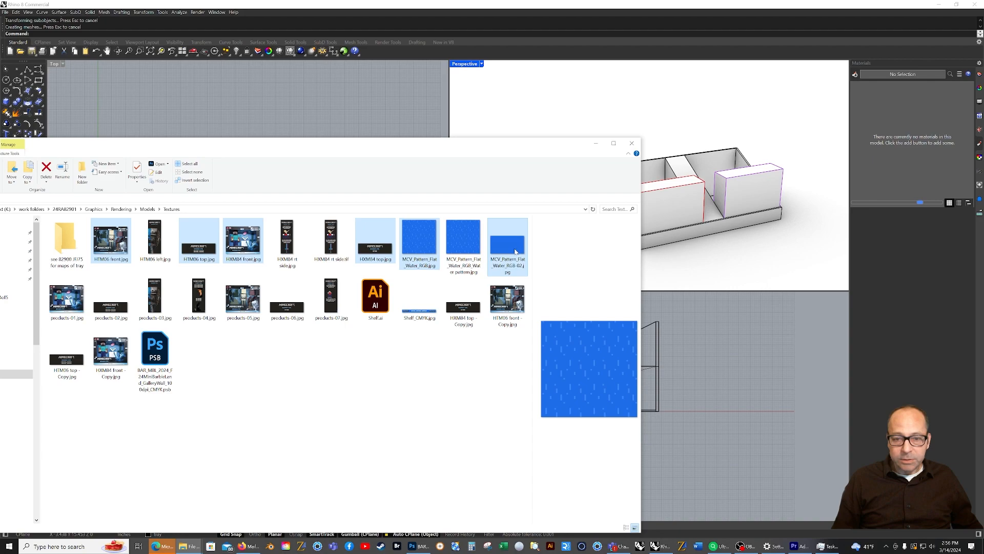
pyautogui.keyDown('ctrl'); pyautogui.click(419, 300); pyautogui.keyUp('ctrl')
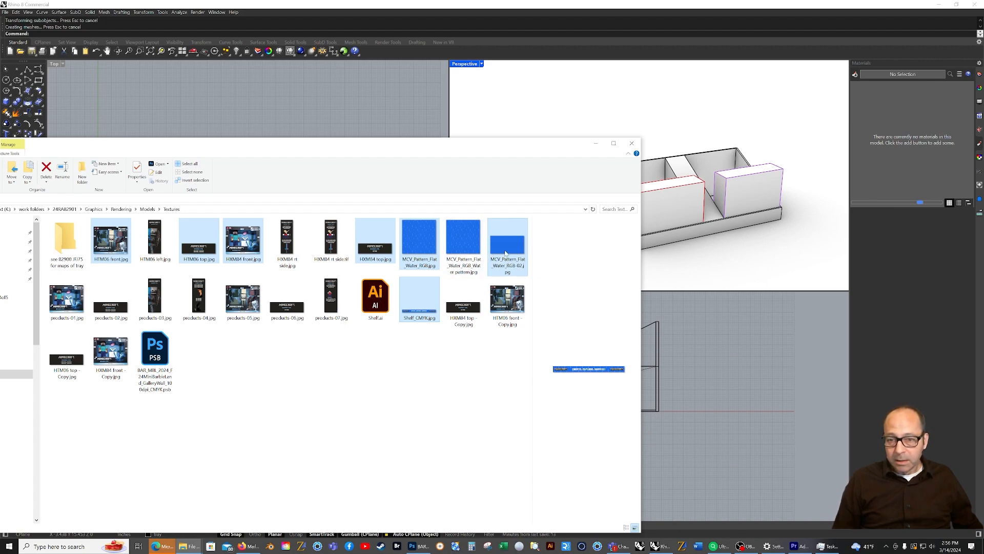
pyautogui.moveTo(508, 230); pyautogui.dragTo(767, 273)
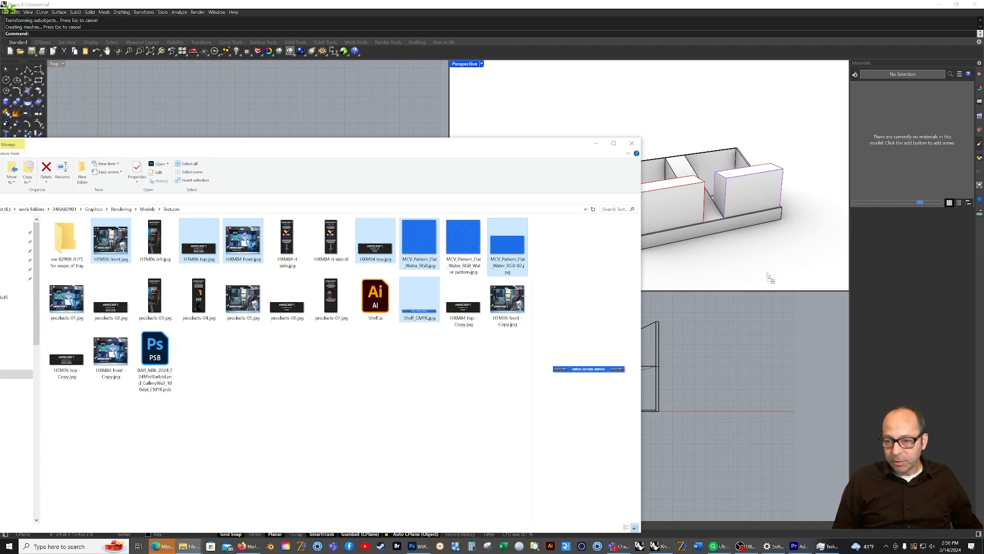
pyautogui.moveTo(768, 351); pyautogui.dragTo(766, 275)
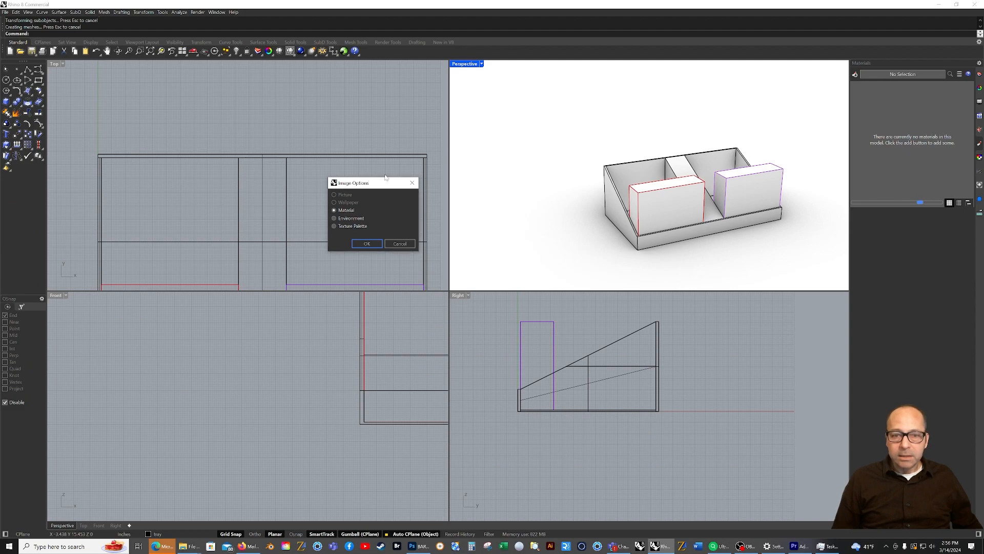
pyautogui.click(367, 244)
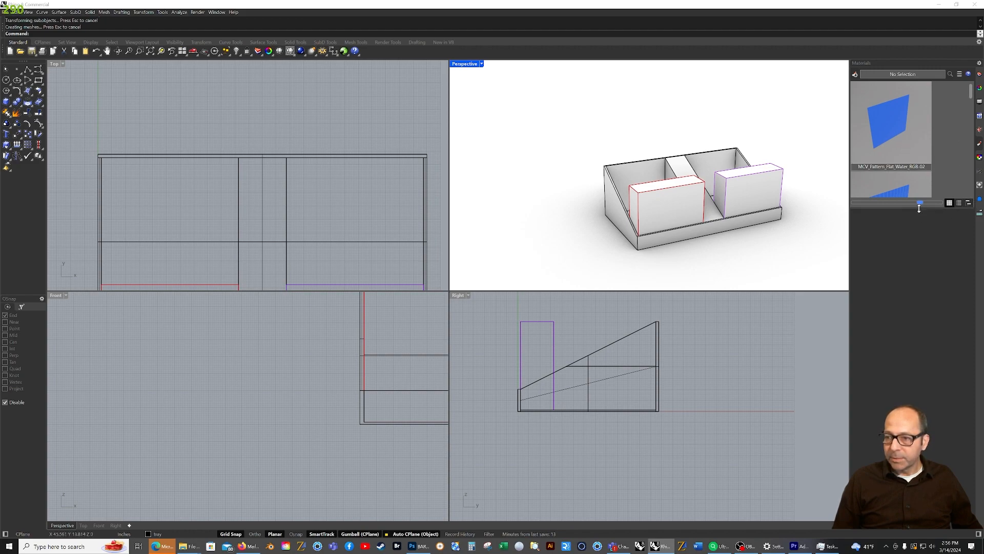
# Step: Shrink the material thumbnails so all imported materials fit, and set the roughness of the group selected together to 100%
pyautogui.moveTo(923, 207); pyautogui.dragTo(918, 365)
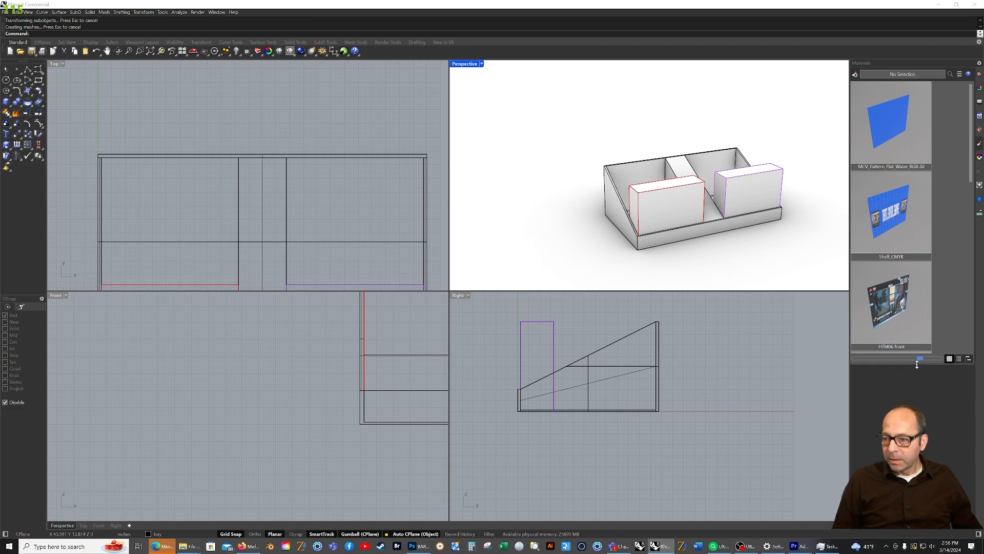
pyautogui.moveTo(920, 359); pyautogui.dragTo(906, 360)
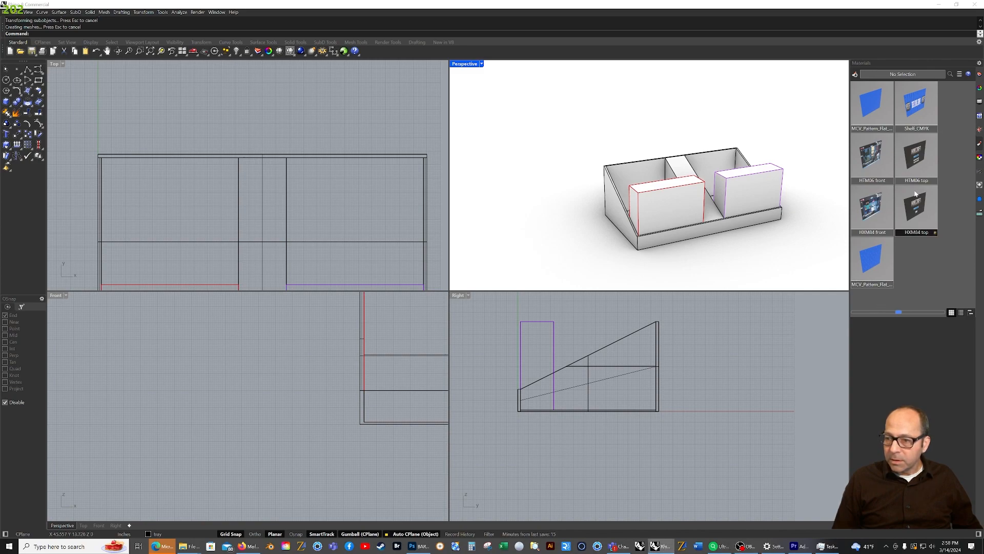
pyautogui.click(889, 96)
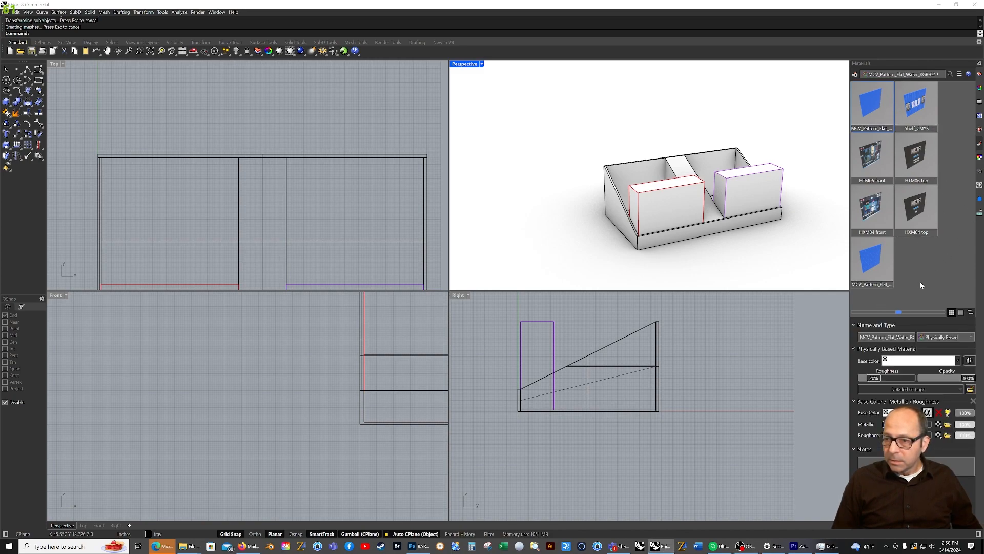
pyautogui.keyDown('shift'); pyautogui.click(876, 269); pyautogui.keyUp('shift')
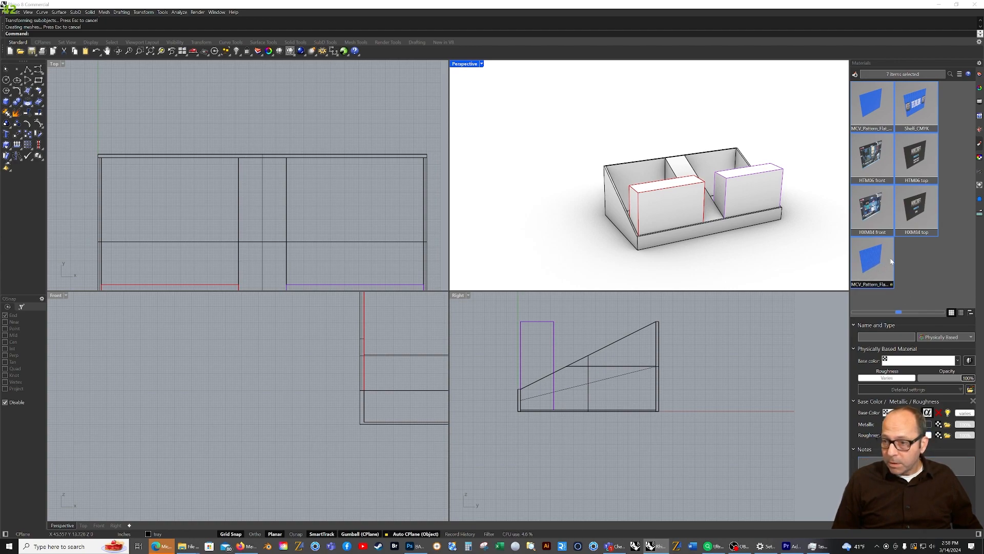
pyautogui.click(932, 218)
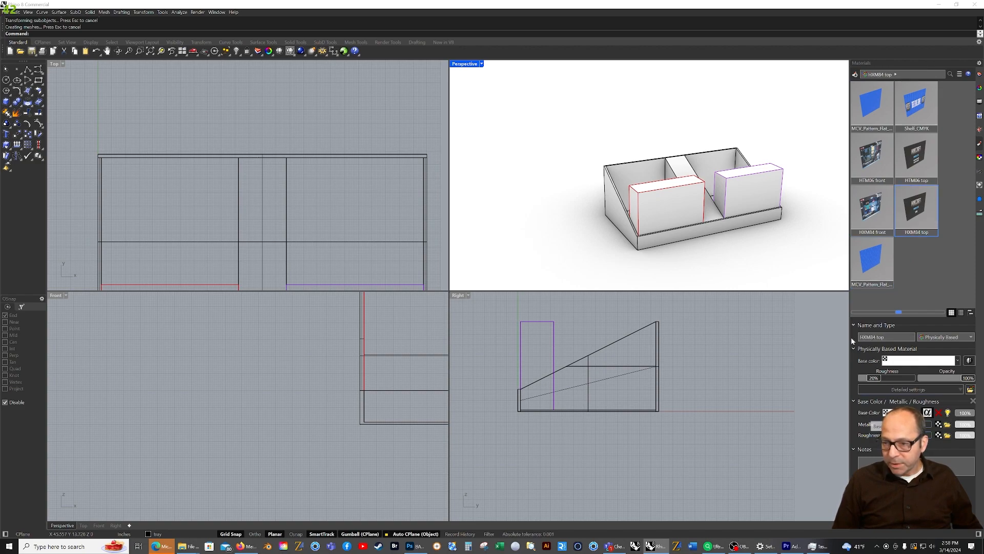
pyautogui.moveTo(914, 214); pyautogui.dragTo(884, 262)
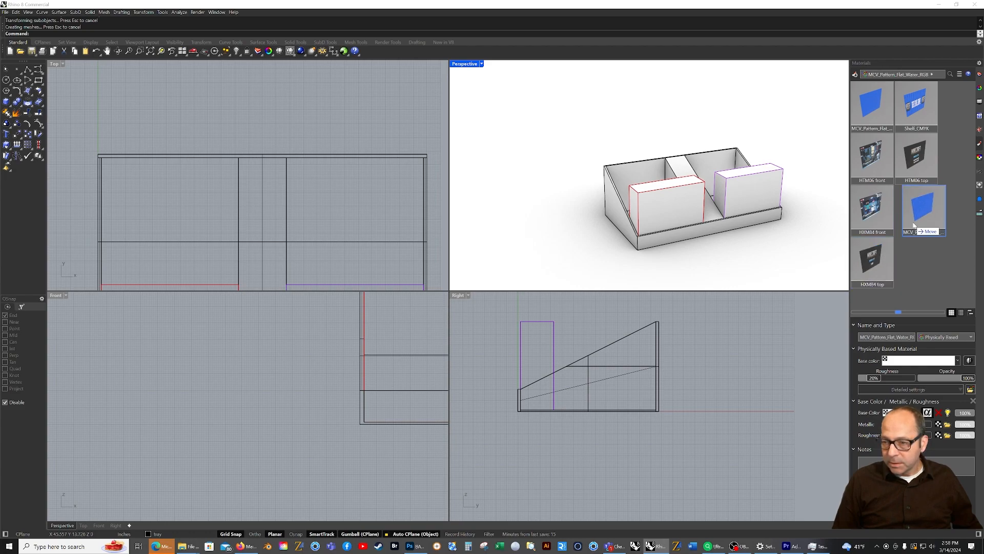
pyautogui.keyDown('shift'); pyautogui.click(917, 105); pyautogui.keyUp('shift')
pyautogui.moveTo(895, 436); pyautogui.dragTo(948, 437)
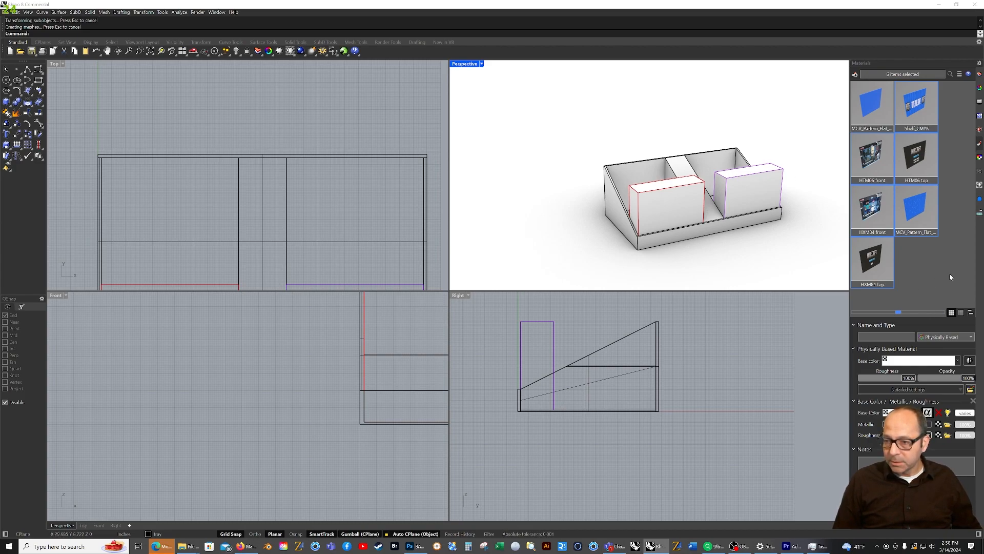
# Step: Review the geometry, background, view and lighting options in the material thumbnails' preview properties
pyautogui.click(960, 75)
pyautogui.moveTo(850, 354)
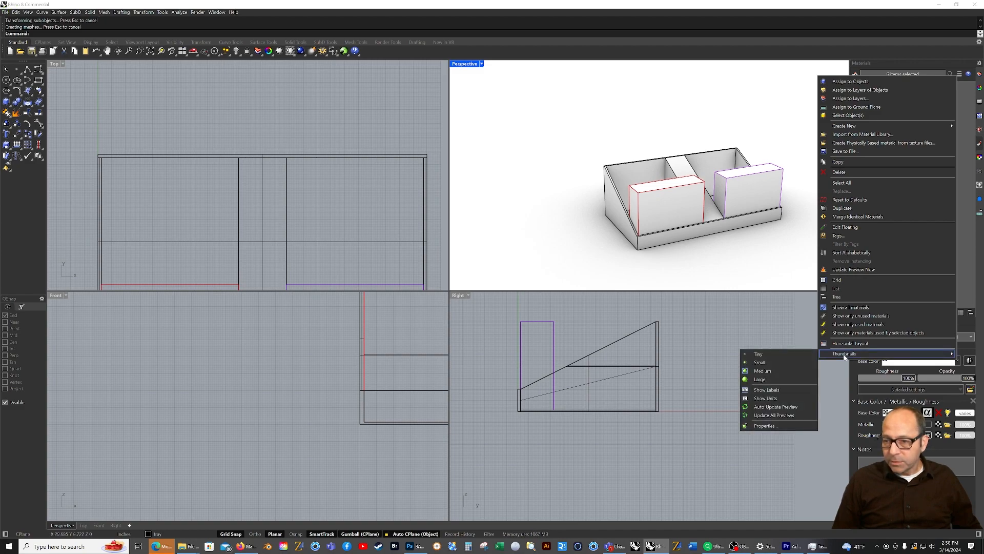
pyautogui.click(764, 426)
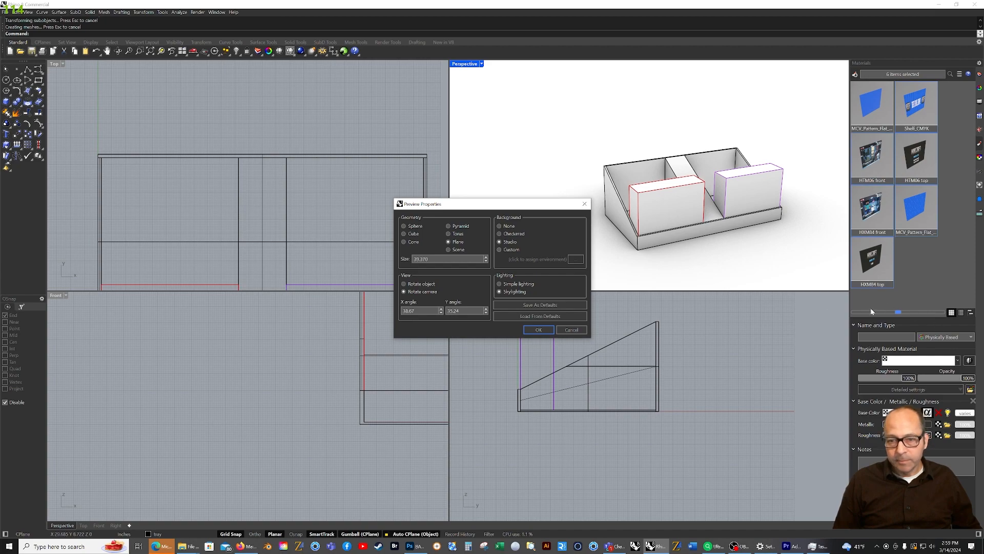
pyautogui.click(414, 234)
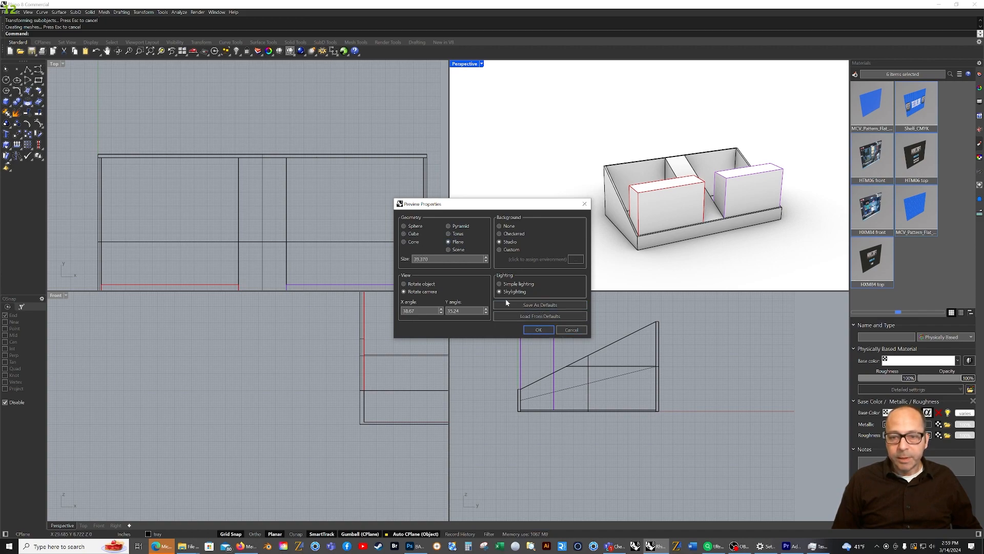
pyautogui.click(544, 328)
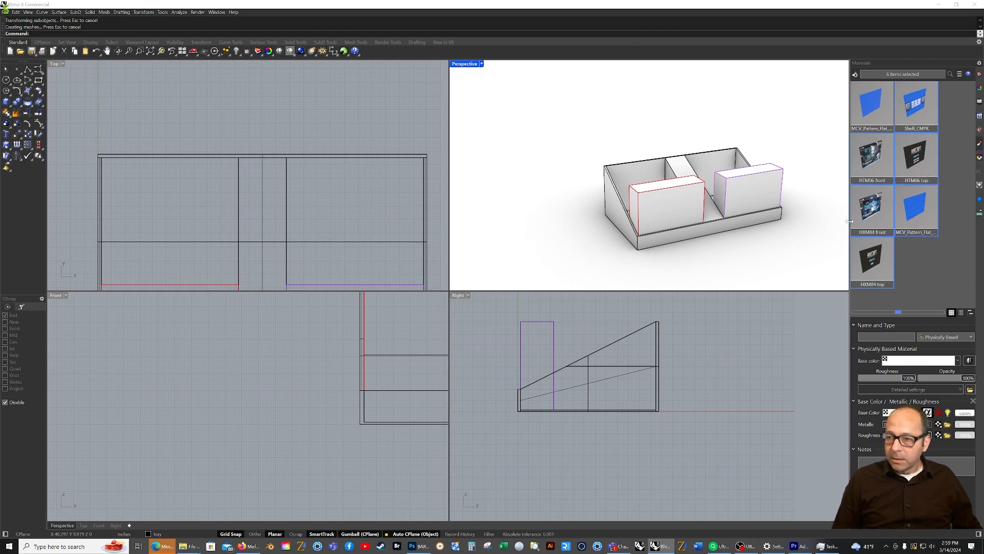
# Step: Try the MCV_Pattern_Flat_Water_RGB-02 material on the outer tray and undo the assignment
pyautogui.moveTo(616, 274)
pyautogui.mouseDown(button='right')
pyautogui.moveTo(631, 277)
pyautogui.moveTo(620, 276)
pyautogui.mouseUp(button='right')
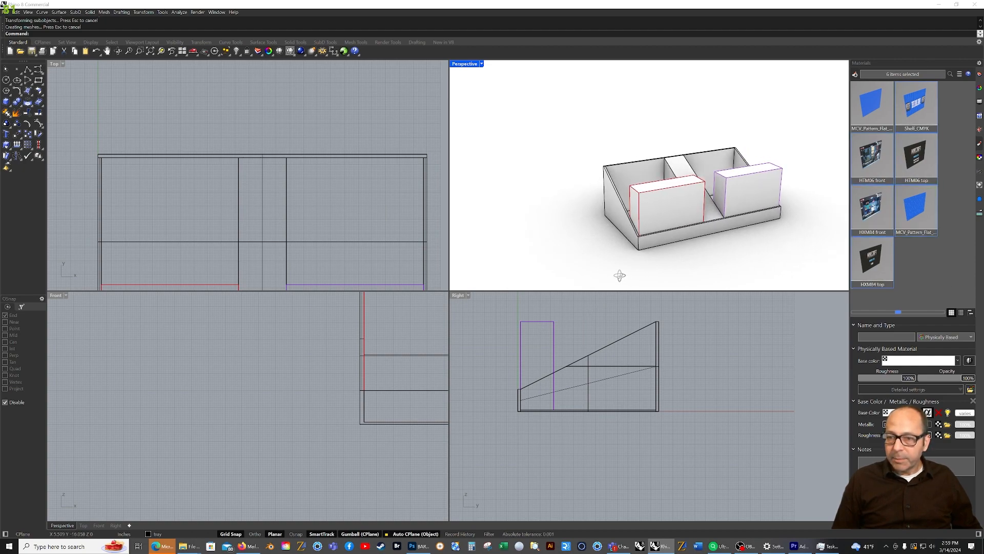
pyautogui.click(654, 242)
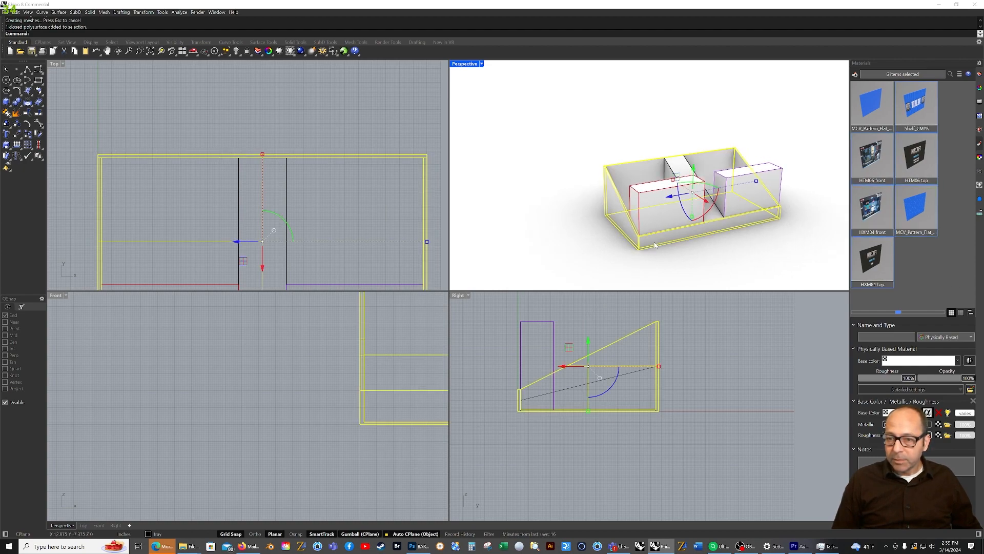
pyautogui.click(872, 103)
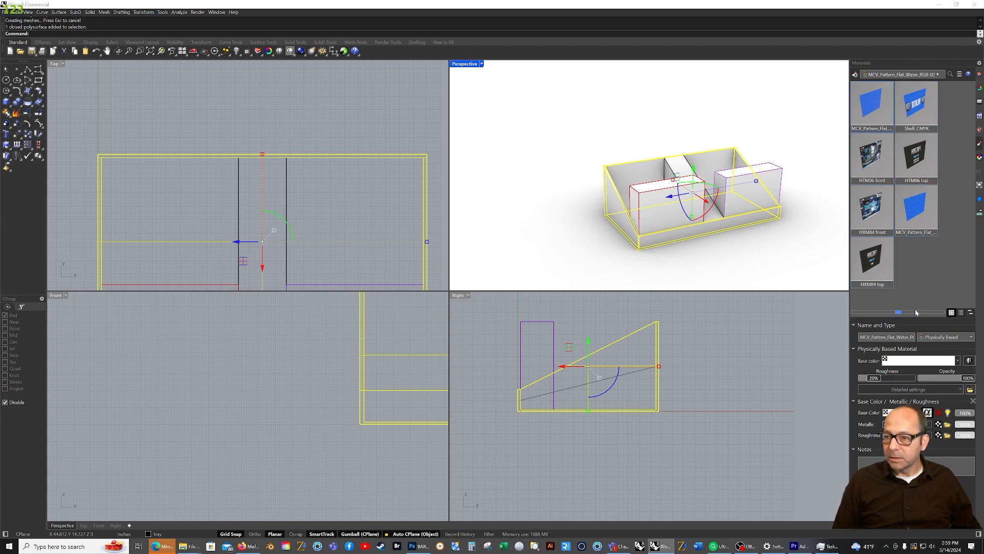
pyautogui.moveTo(902, 314); pyautogui.dragTo(936, 313)
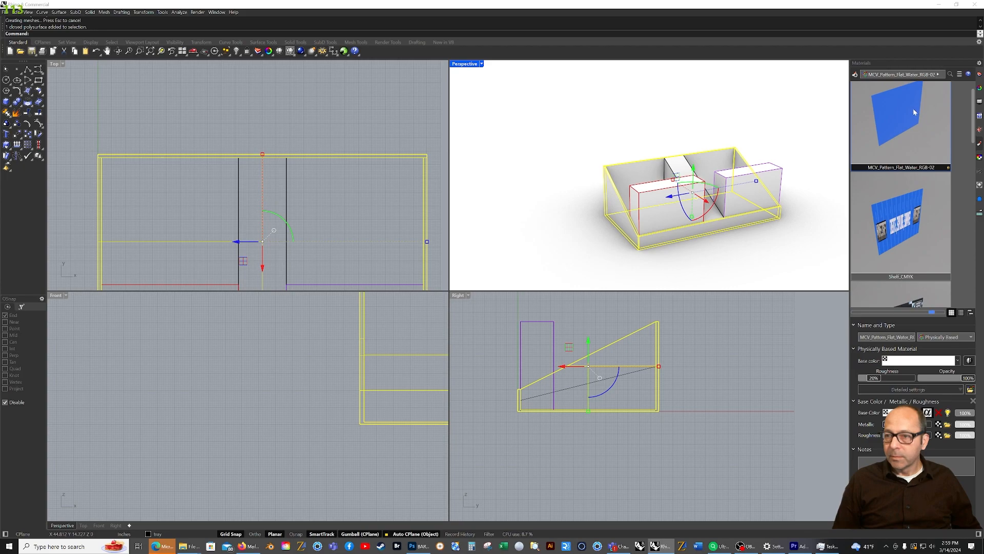
pyautogui.moveTo(900, 100); pyautogui.dragTo(719, 166)
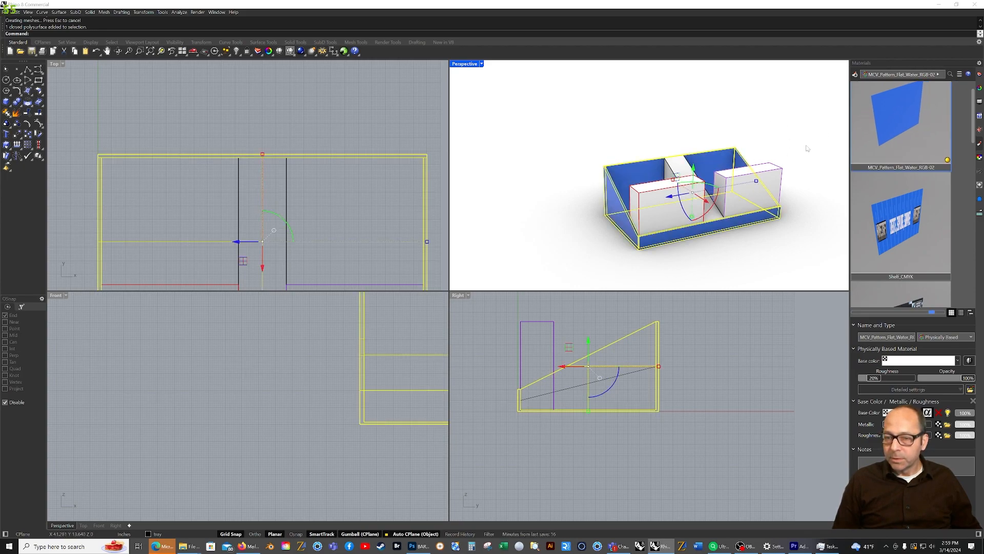
pyautogui.click(775, 130)
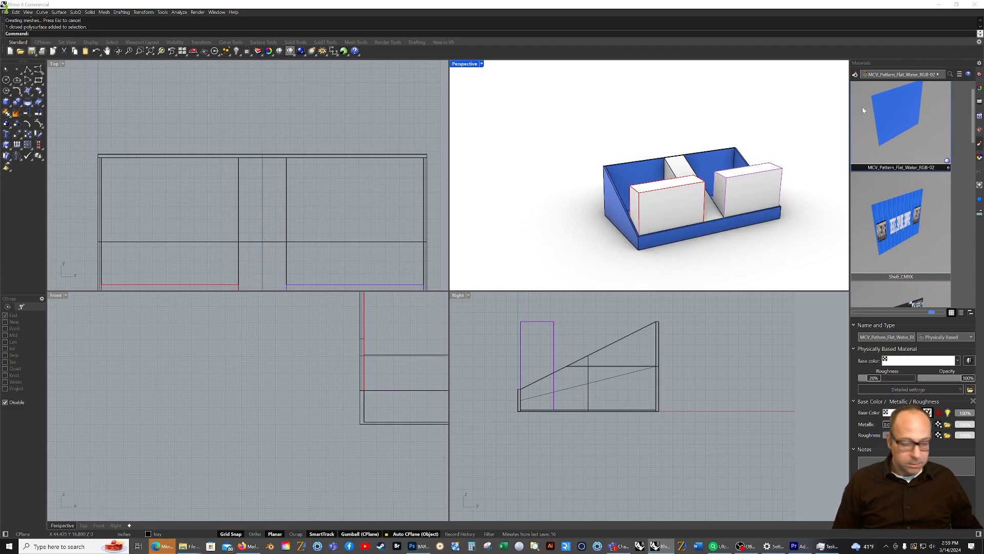
pyautogui.hotkey('ctrl', 'z')
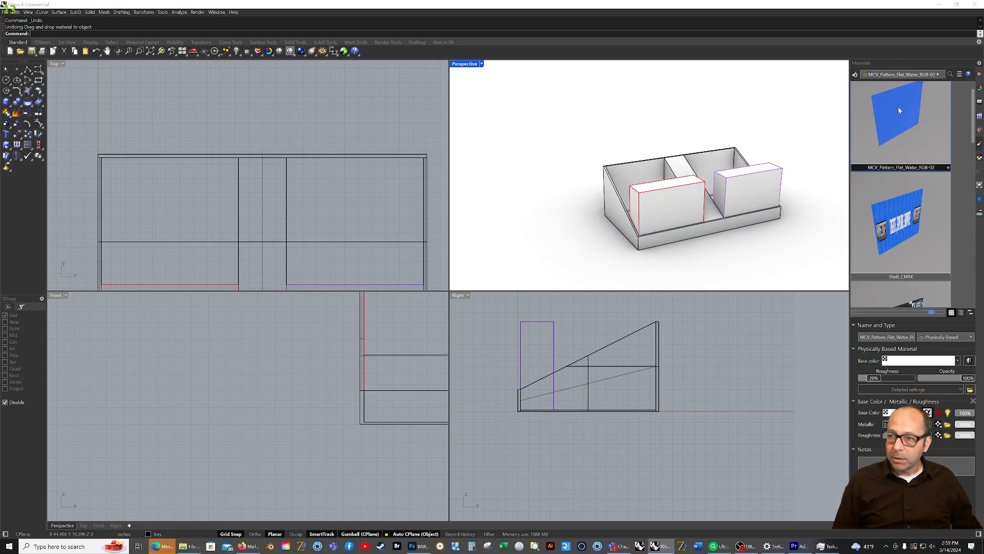
# Step: Assign the MCV_Pattern_Flat_Water_RGB-02 material to the outer tray and to the center divider
pyautogui.click(717, 166)
pyautogui.rightClick(894, 104)
pyautogui.click(871, 111)
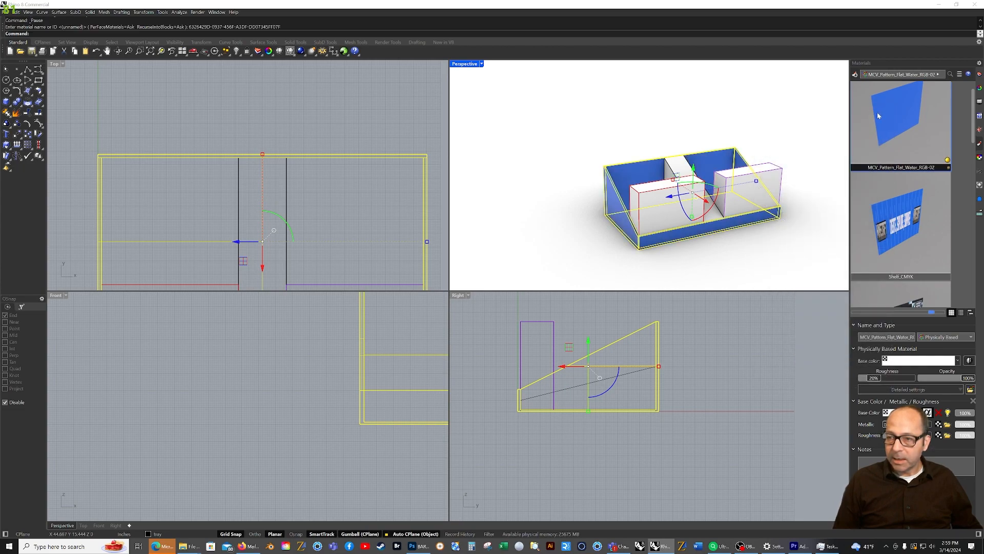
pyautogui.click(825, 122)
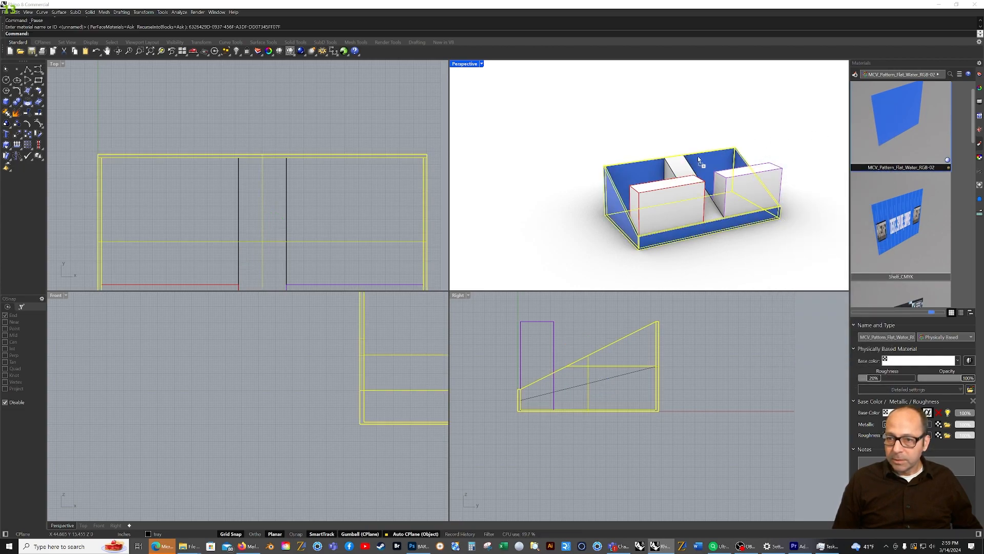
pyautogui.click(684, 168)
pyautogui.click(780, 105)
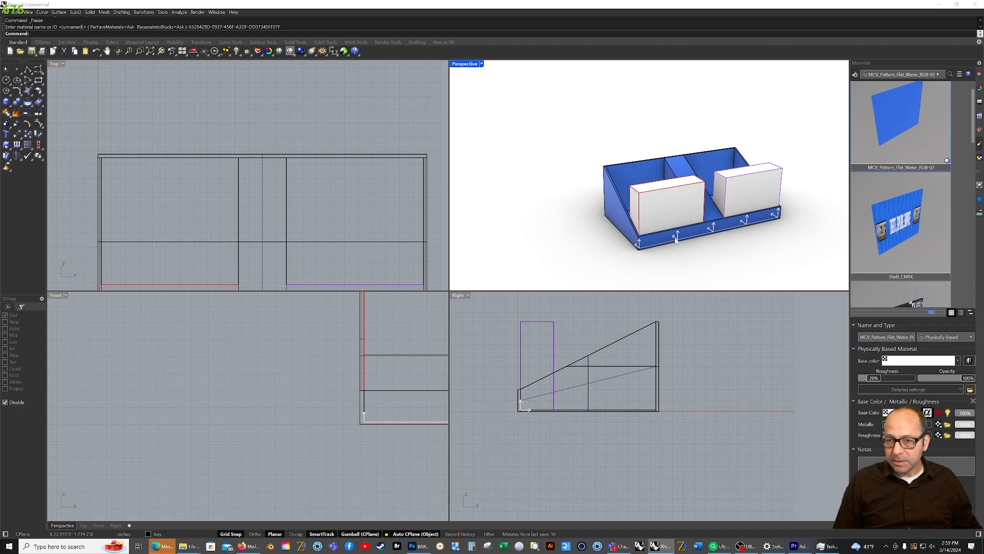
# Step: Assign the Shelf_CMYK material to only the outer face of the tray's front lip
pyautogui.click(732, 224)
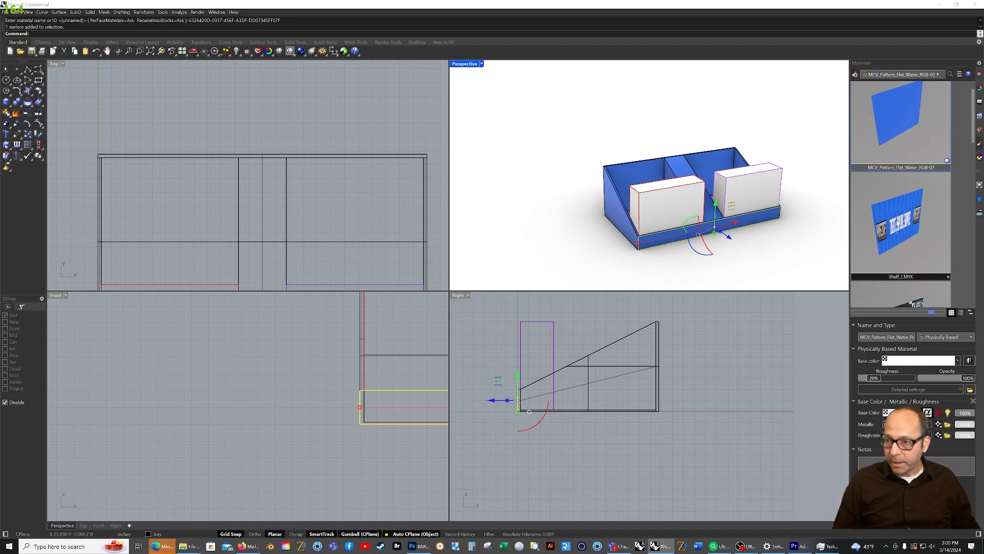
pyautogui.rightClick(888, 217)
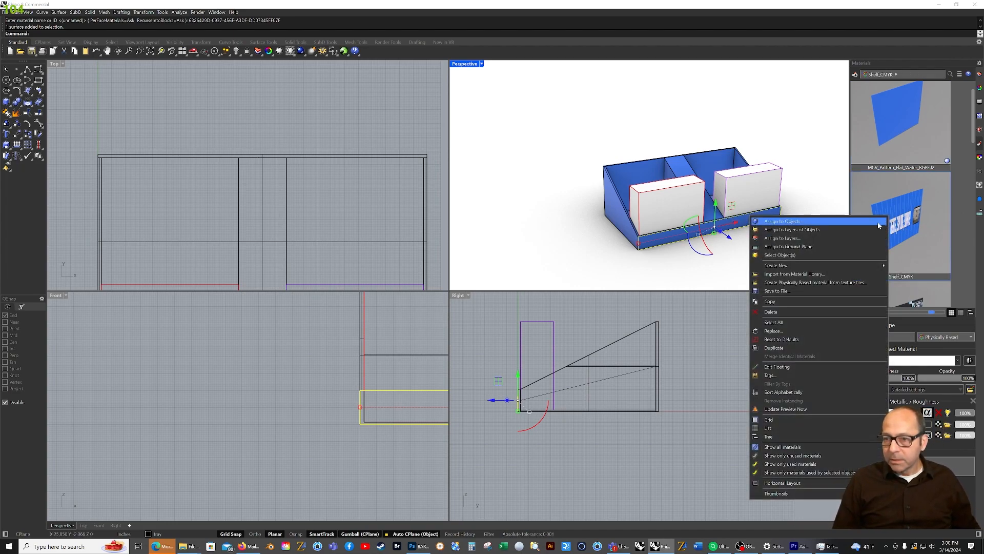
pyautogui.click(878, 223)
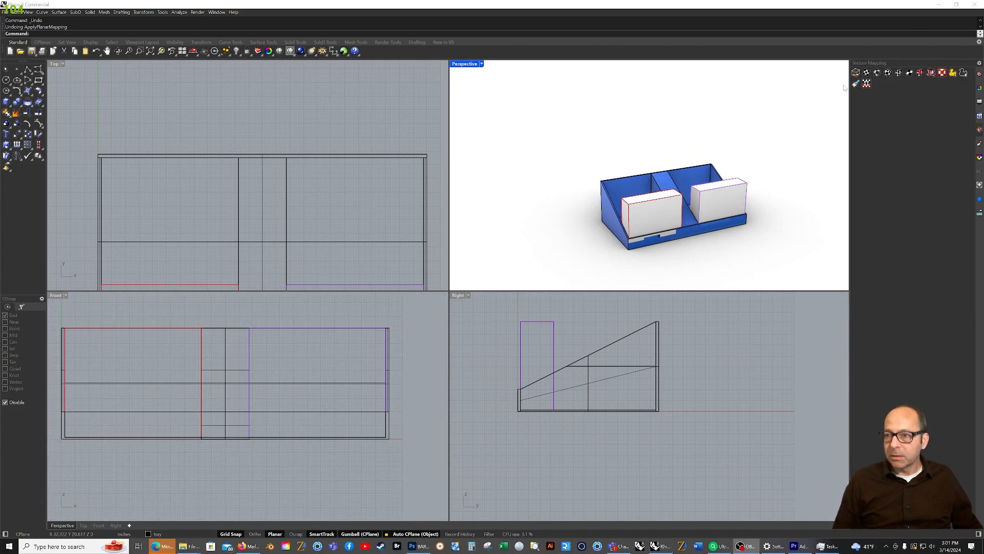
# Step: Apply planar UV mapping on channel 1 to the outer tray, spanning the front lip's lower-left corner to its upper-right corner in Front view
pyautogui.click(867, 74)
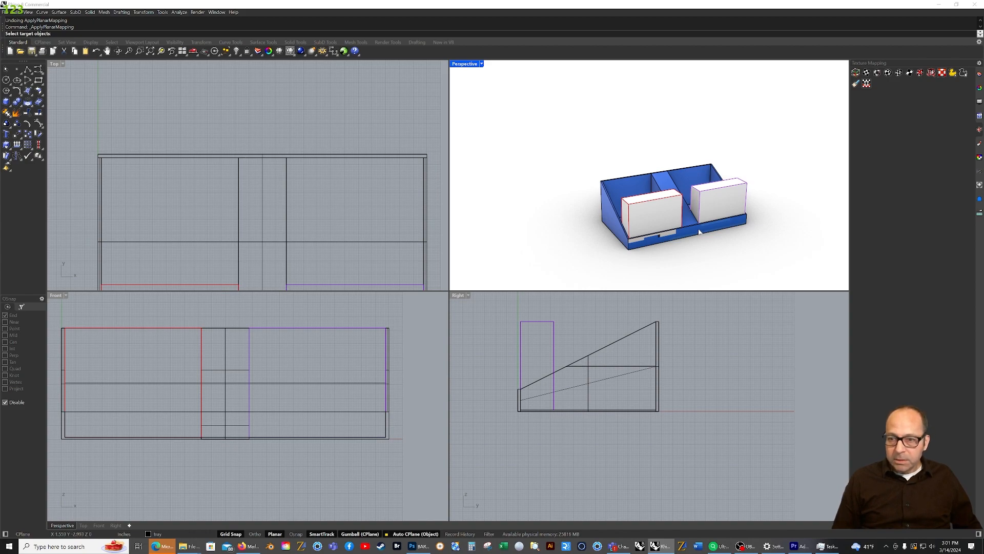
pyautogui.click(682, 235)
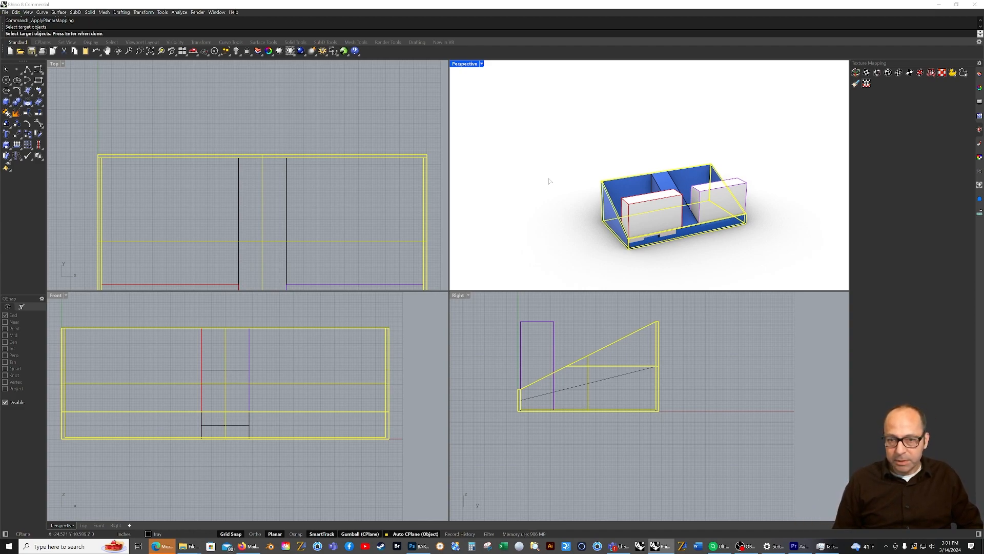
pyautogui.press('Return')
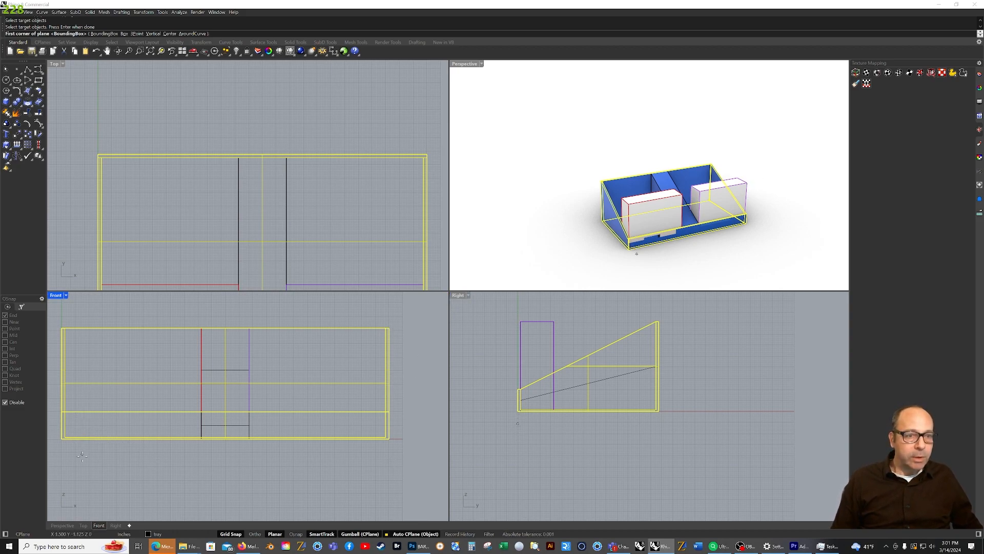
pyautogui.scroll(2, 55, 436)
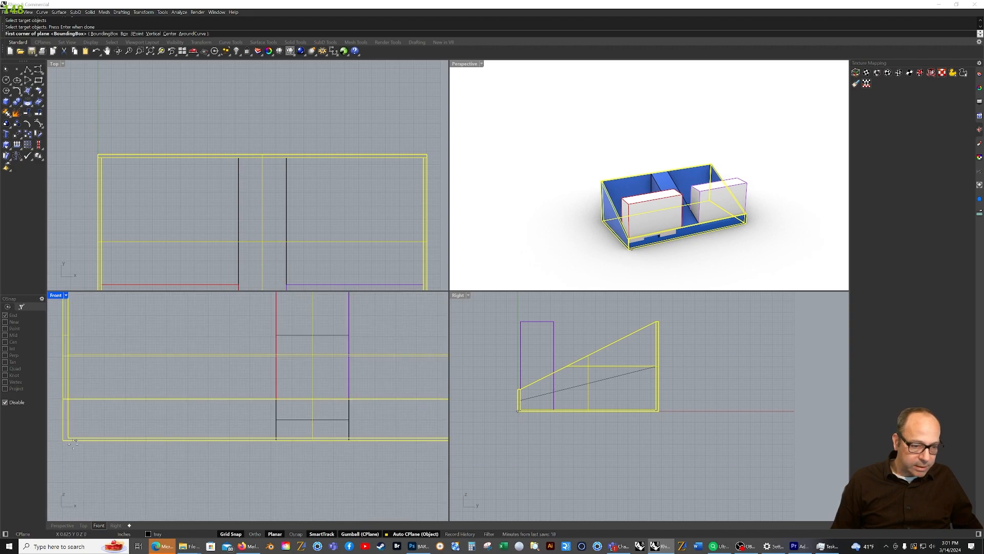
pyautogui.click(66, 439)
pyautogui.scroll(-3, 72, 440)
pyautogui.scroll(5, 259, 428)
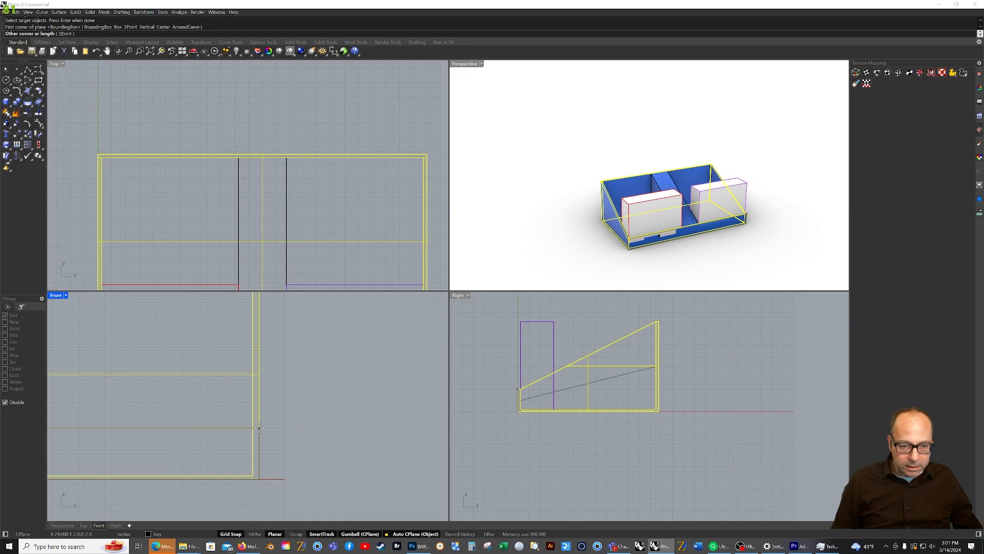
pyautogui.click(260, 428)
pyautogui.press('Return')
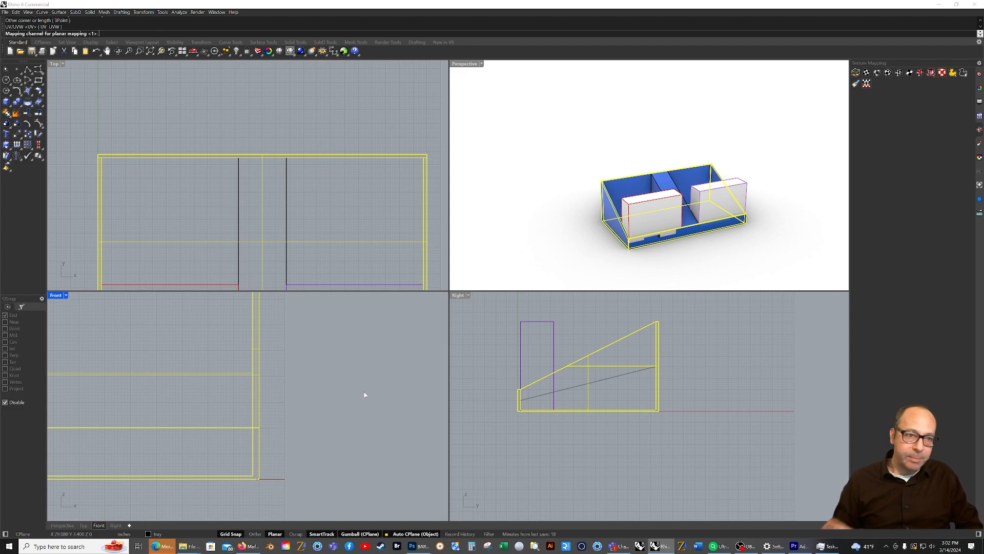
pyautogui.press('Return')
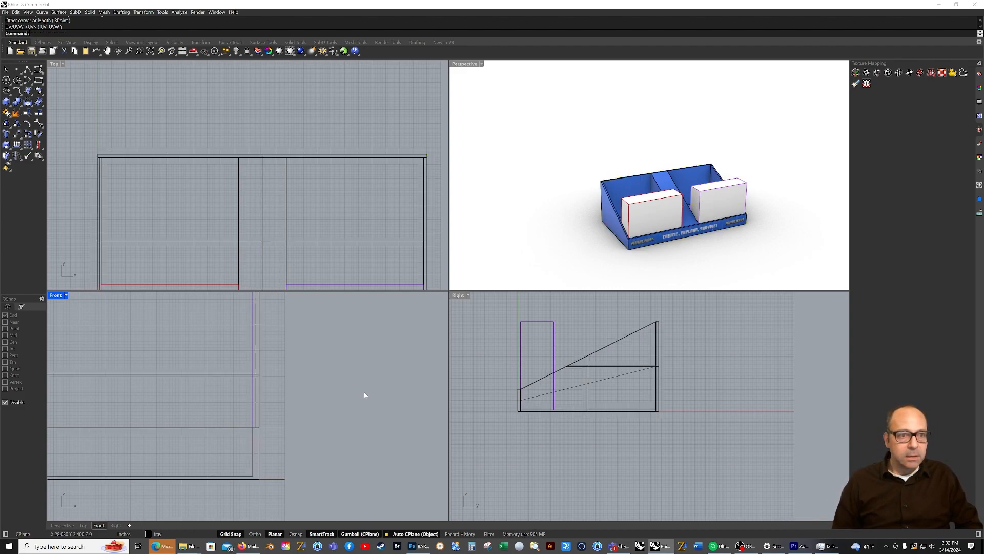
# Step: Set the roughness of the MCV_Pattern_Flat_Water_RGB-02 material to 100%
pyautogui.scroll(5, 656, 233)
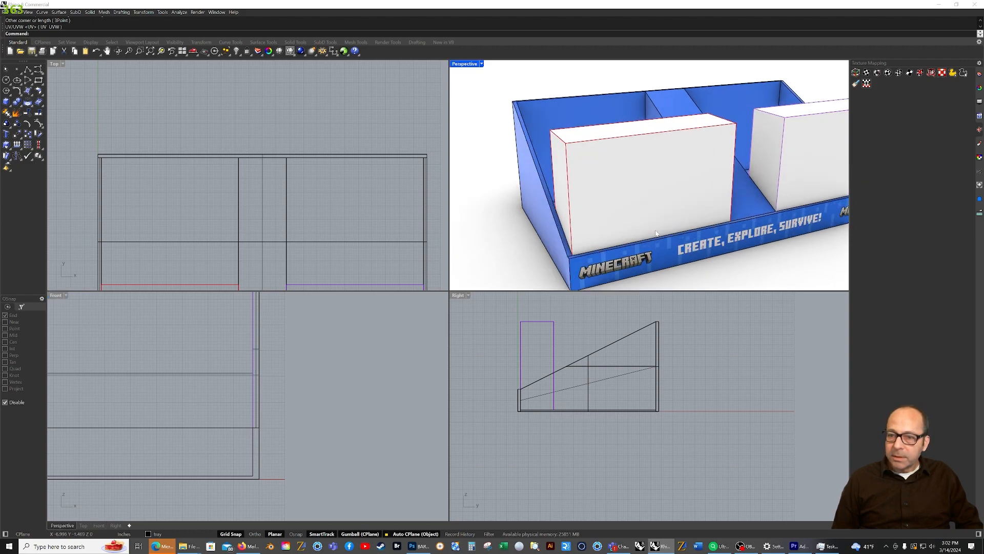
pyautogui.scroll(-5, 656, 234)
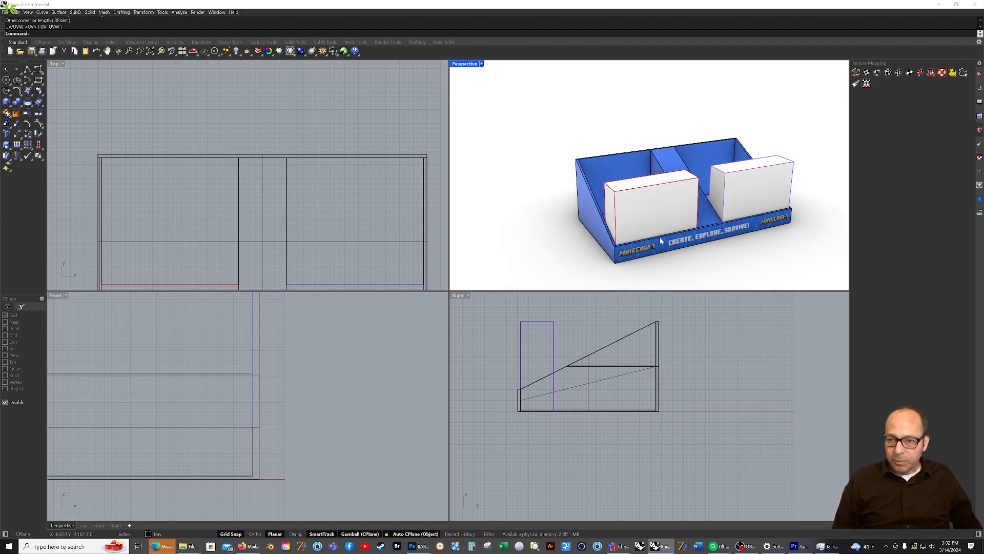
pyautogui.moveTo(675, 251)
pyautogui.mouseDown(button='right')
pyautogui.moveTo(699, 248)
pyautogui.moveTo(688, 249)
pyautogui.mouseUp(button='right')
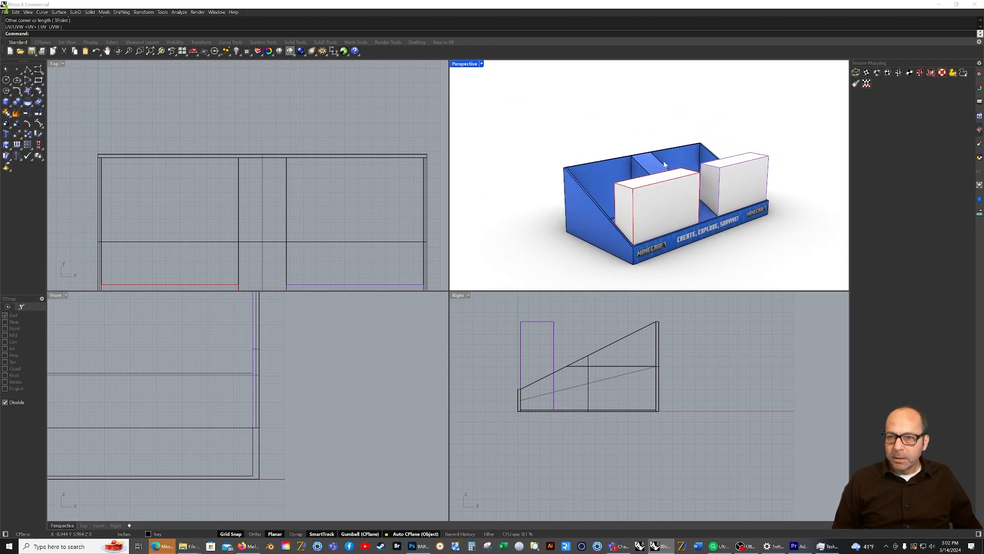
pyautogui.moveTo(580, 254); pyautogui.dragTo(548, 229, button='right')
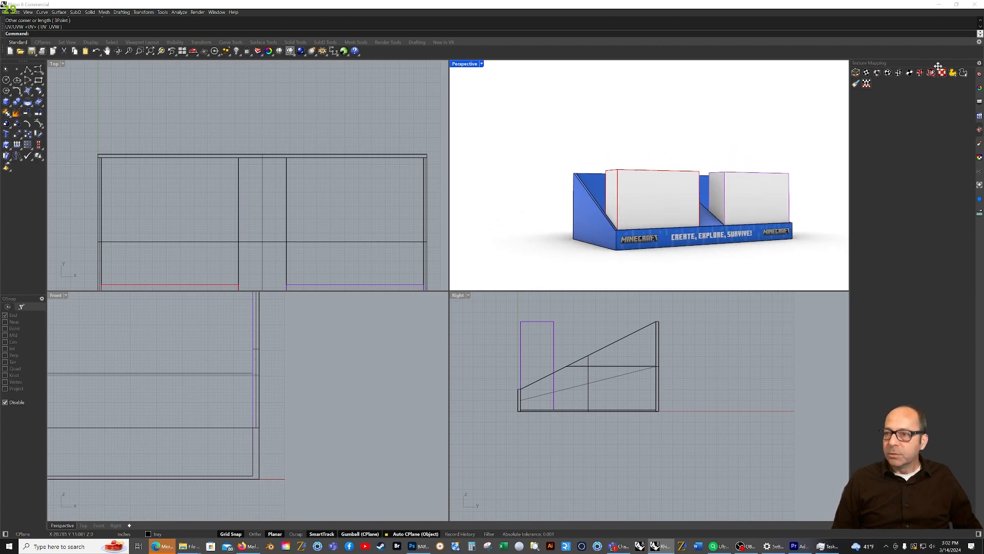
pyautogui.click(979, 143)
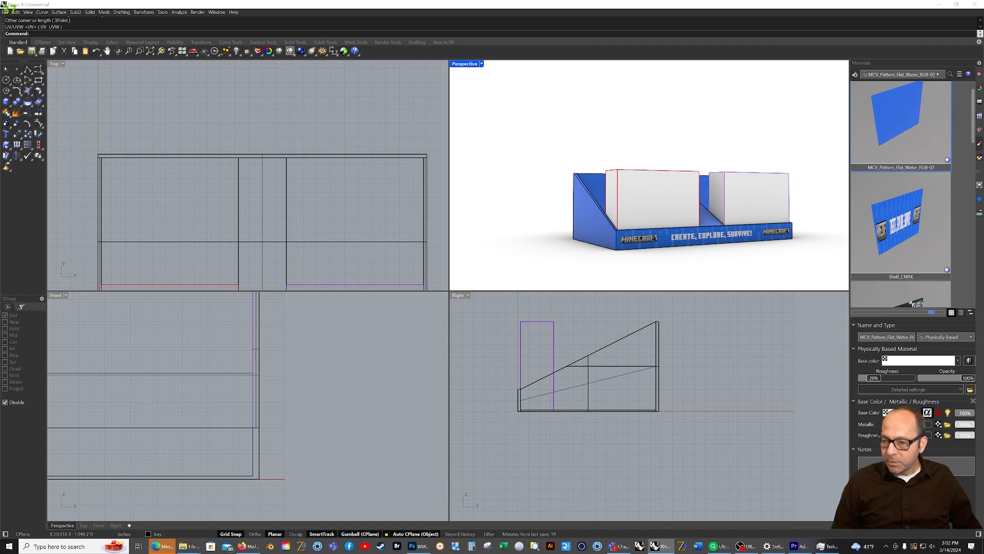
pyautogui.moveTo(893, 435); pyautogui.dragTo(938, 436)
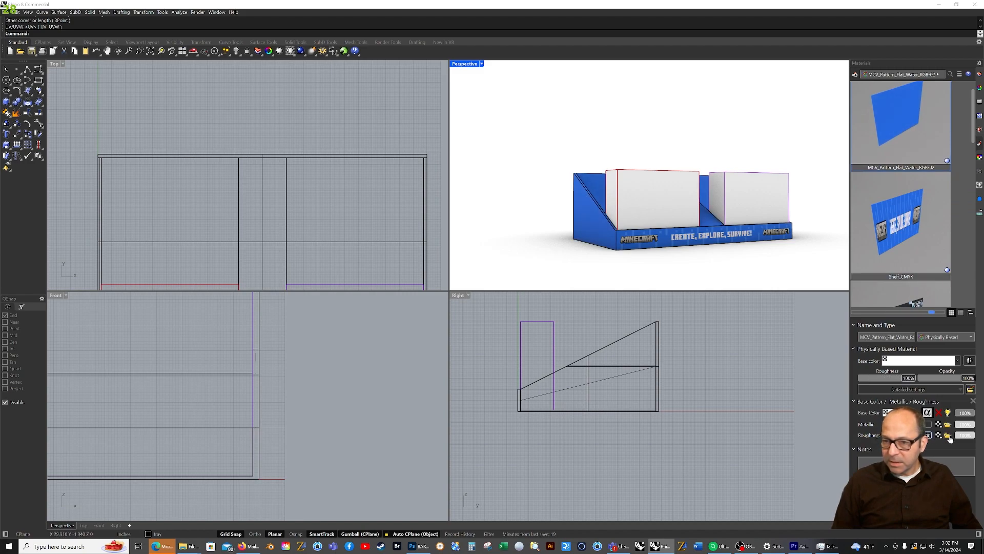
pyautogui.moveTo(503, 222); pyautogui.dragTo(543, 247, button='right')
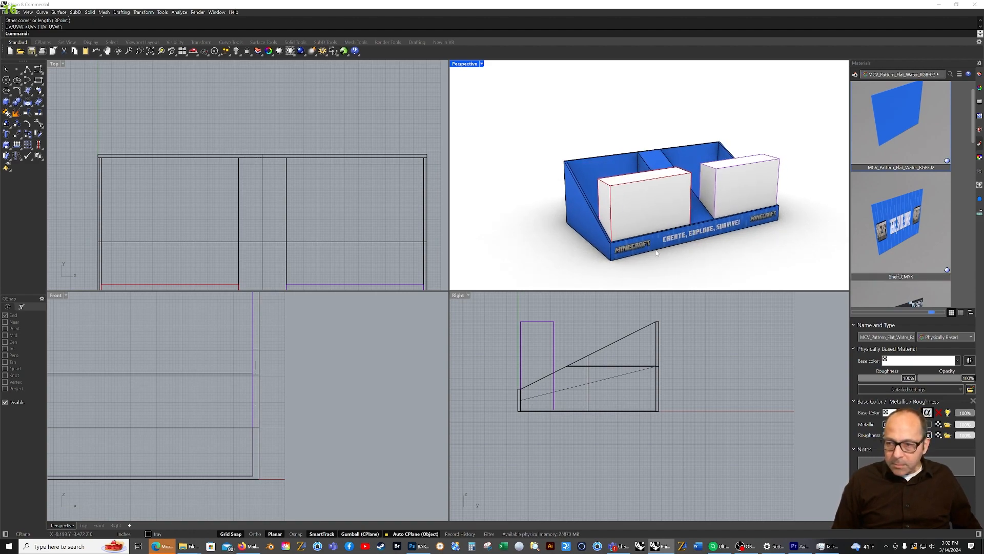
# Step: Assign the MCV_Pattern_Flat_Water_RGB material to only the outer tray's left outside face
pyautogui.scroll(-5, 913, 248)
pyautogui.scroll(-1, 928, 248)
pyautogui.click(917, 220)
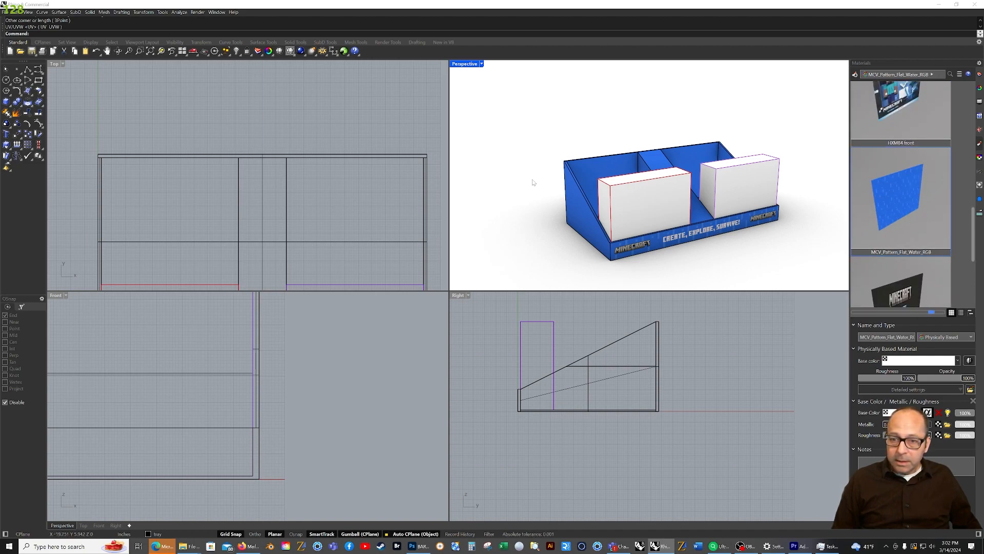
pyautogui.click(581, 213)
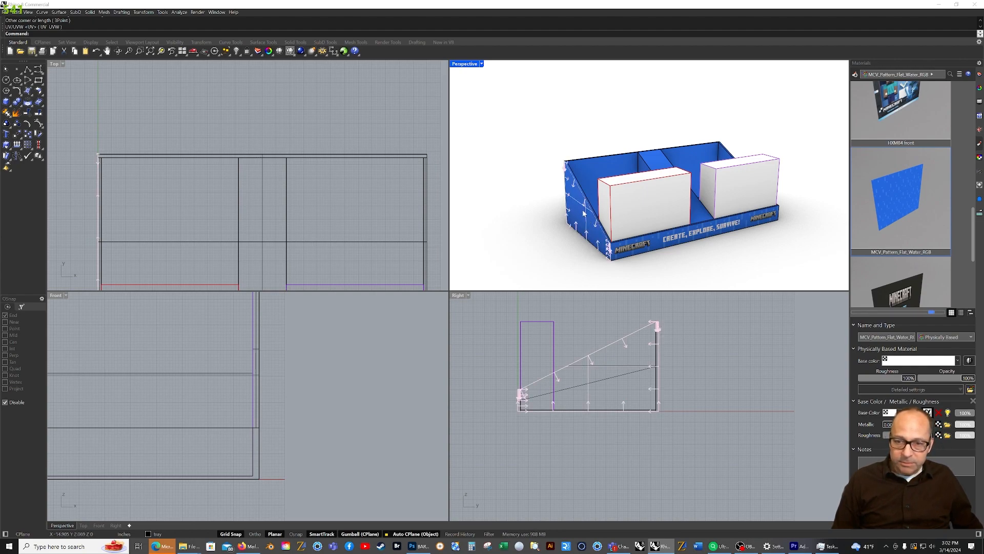
pyautogui.press('Escape')
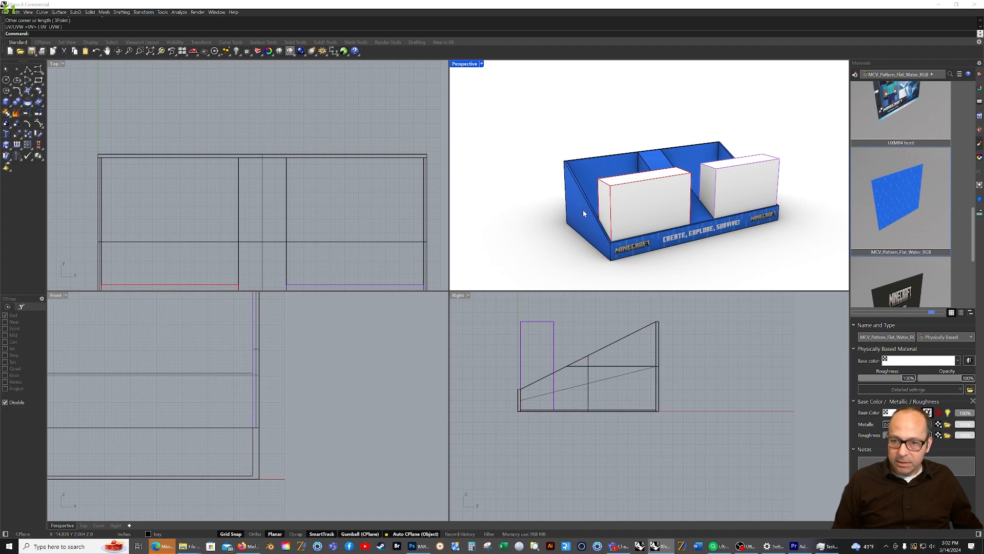
pyautogui.click(584, 213)
pyautogui.click(603, 134)
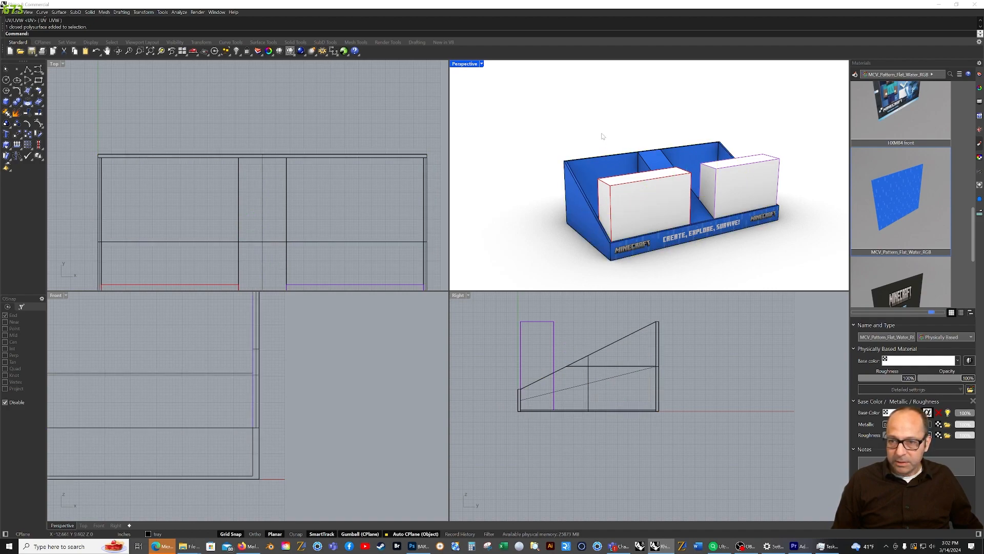
pyautogui.keyDown('ctrl'); pyautogui.keyDown('shift'); pyautogui.click(586, 219); pyautogui.keyUp('shift'); pyautogui.keyUp('ctrl')
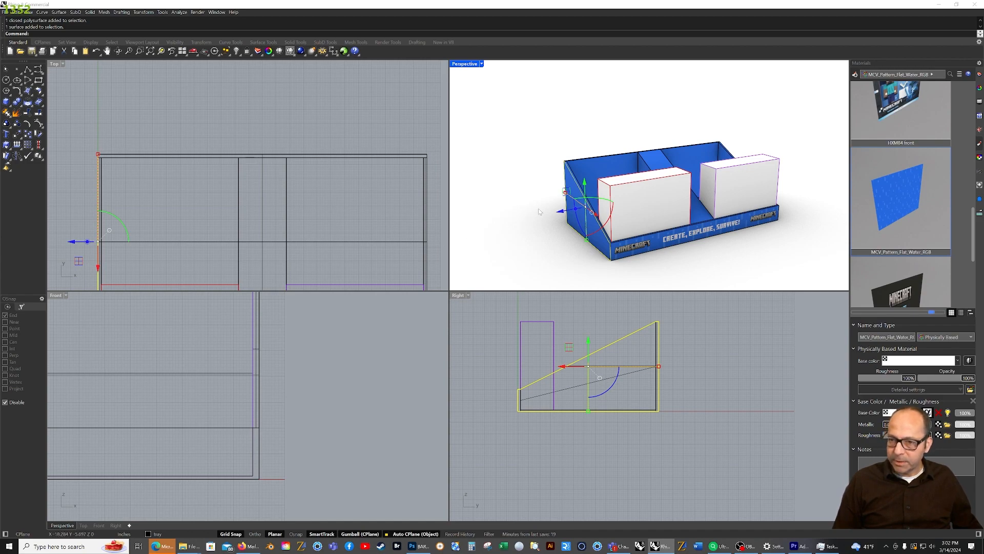
pyautogui.rightClick(903, 190)
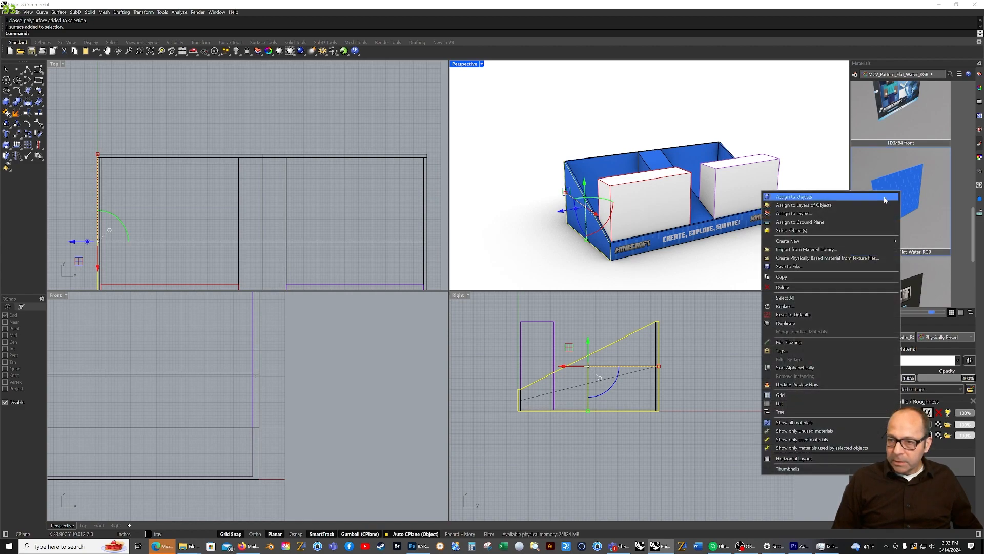
pyautogui.click(885, 198)
pyautogui.moveTo(624, 266); pyautogui.dragTo(649, 264, button='right')
pyautogui.scroll(-3, 626, 252)
pyautogui.scroll(10, 626, 233)
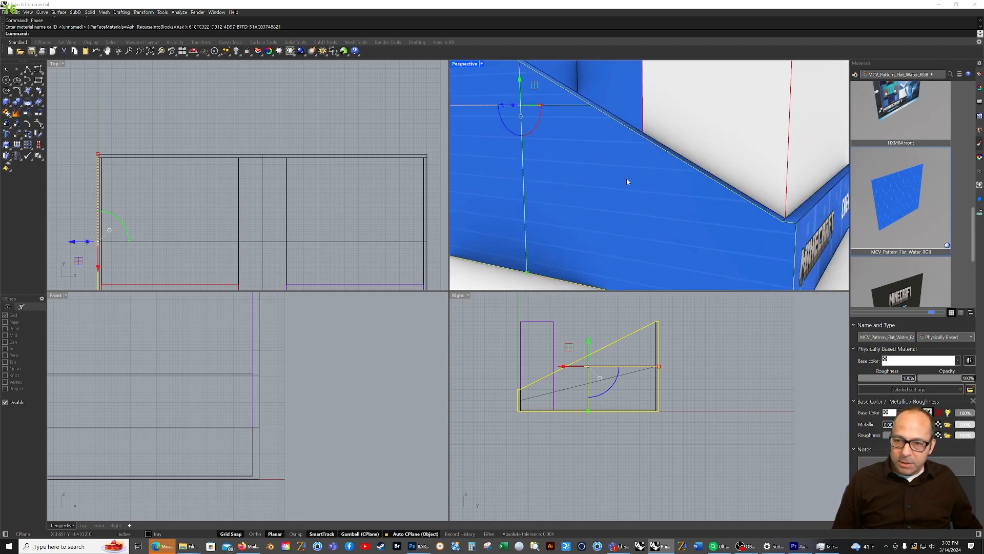
pyautogui.scroll(-8, 690, 207)
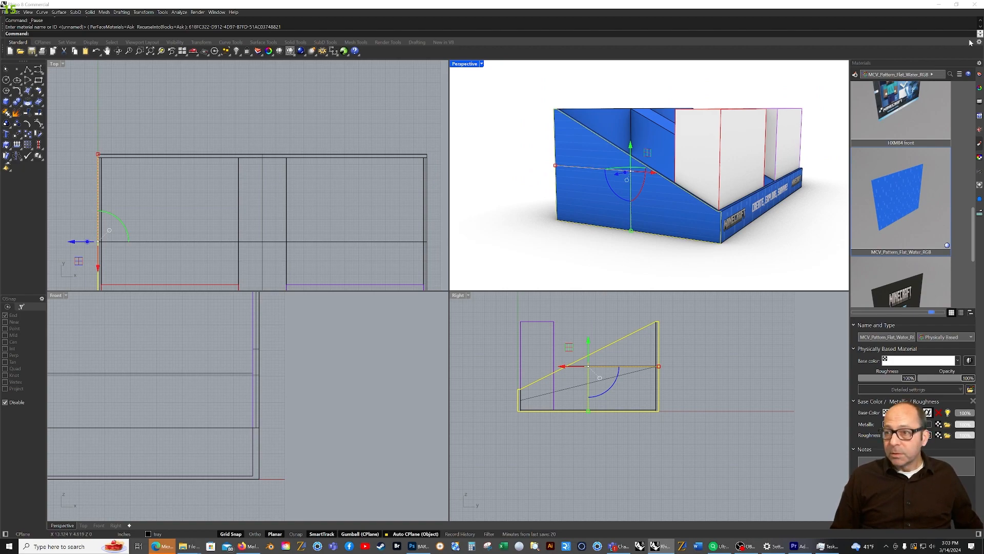
# Step: Start a planar mapping and change the Right viewport to the Left view
pyautogui.click(980, 130)
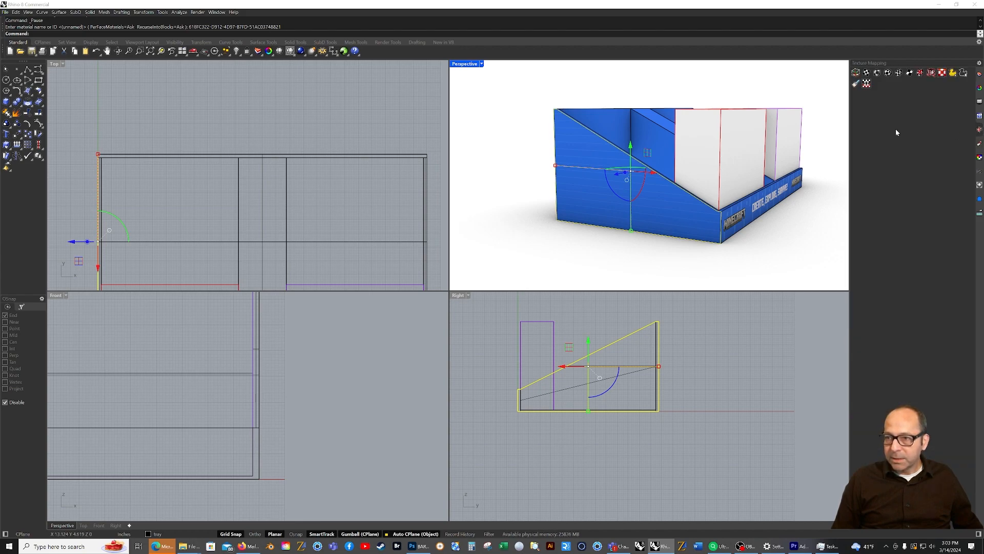
pyautogui.click(866, 73)
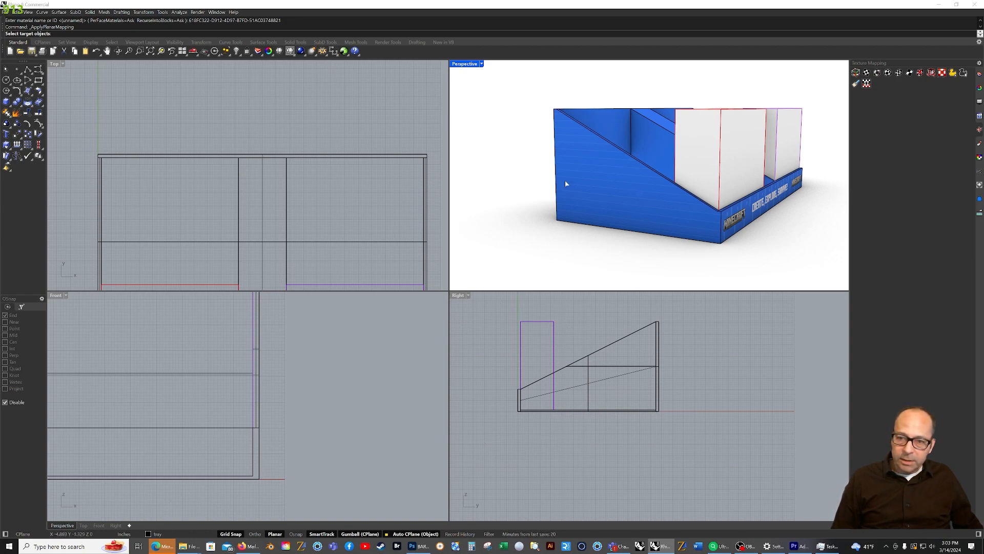
pyautogui.click(468, 295)
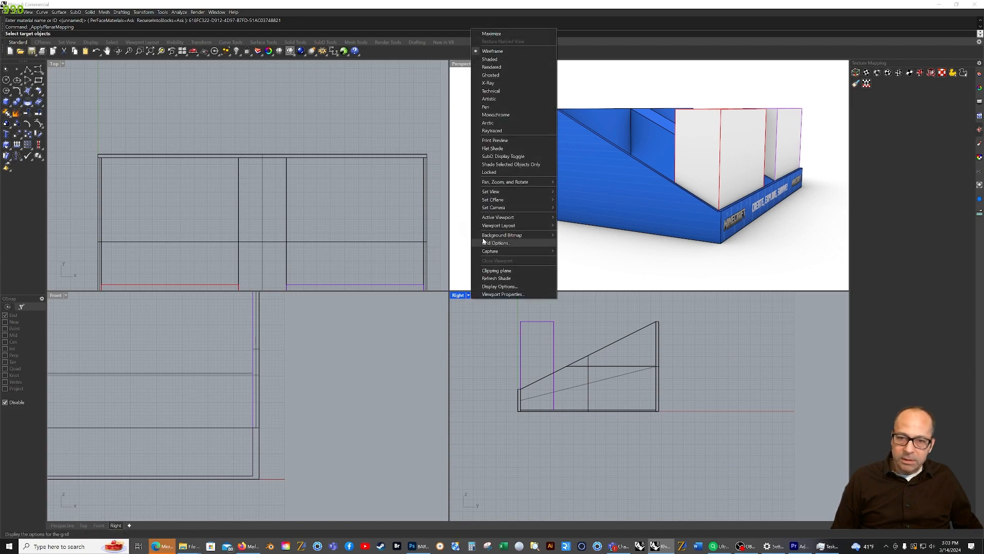
pyautogui.moveTo(507, 199)
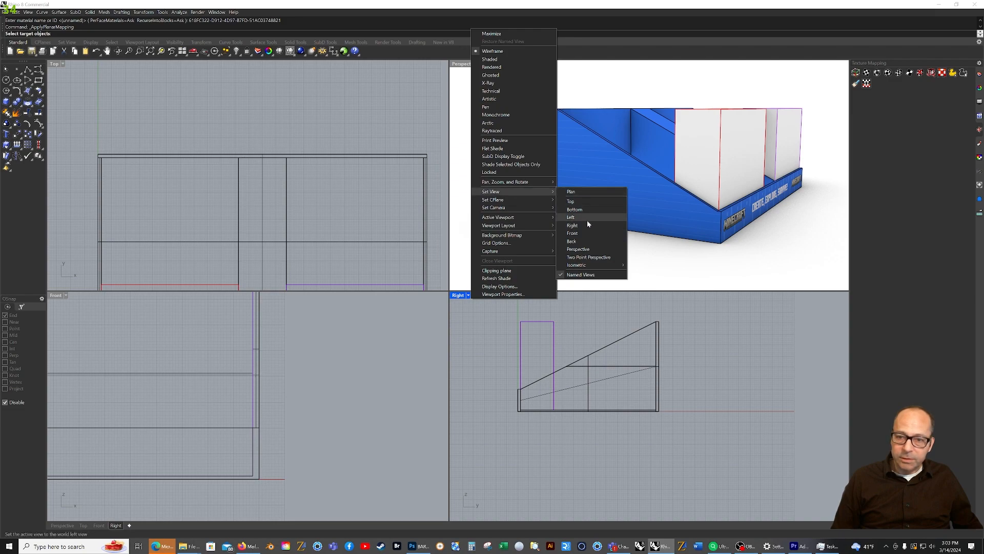
pyautogui.click(587, 219)
pyautogui.scroll(3, 813, 384)
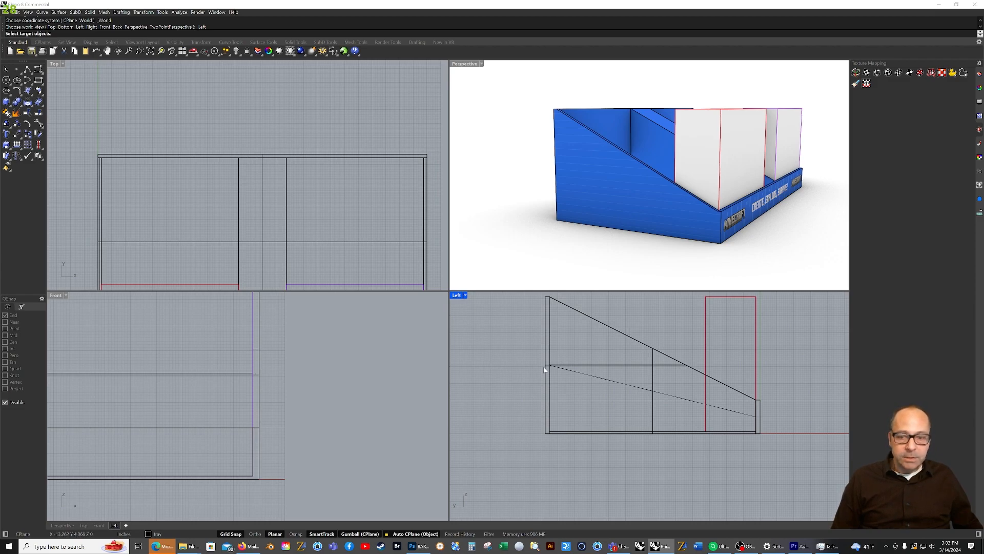
# Step: Apply the planar UV mapping to the outer tray in the Left view, using its bounding box, CPlane coordinates and mapping channel 2
pyautogui.click(654, 198)
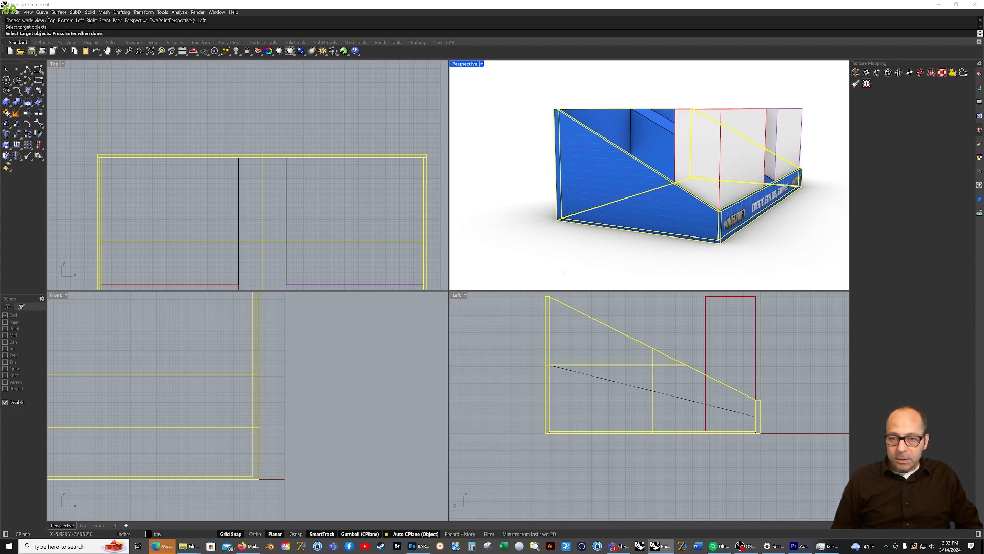
pyautogui.press('Return')
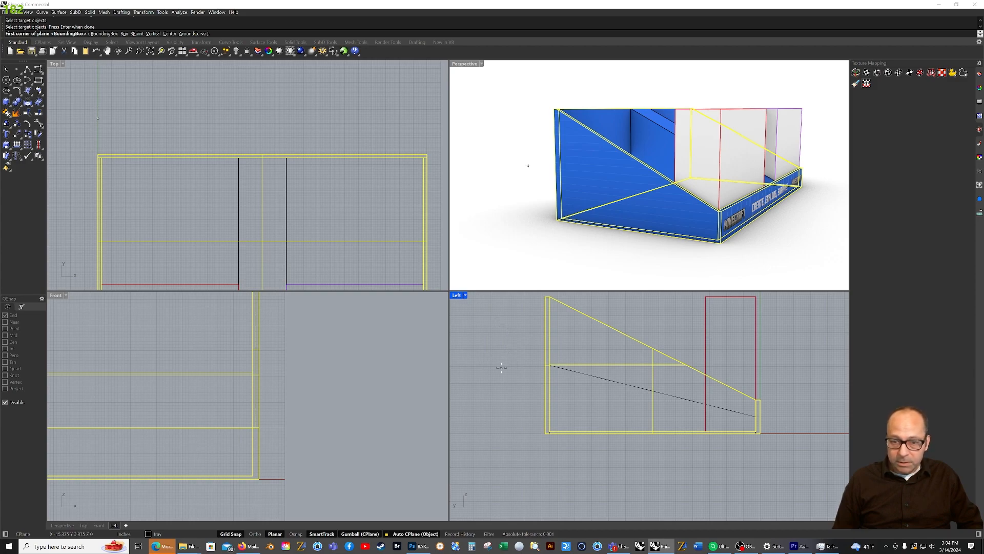
pyautogui.press('Return')
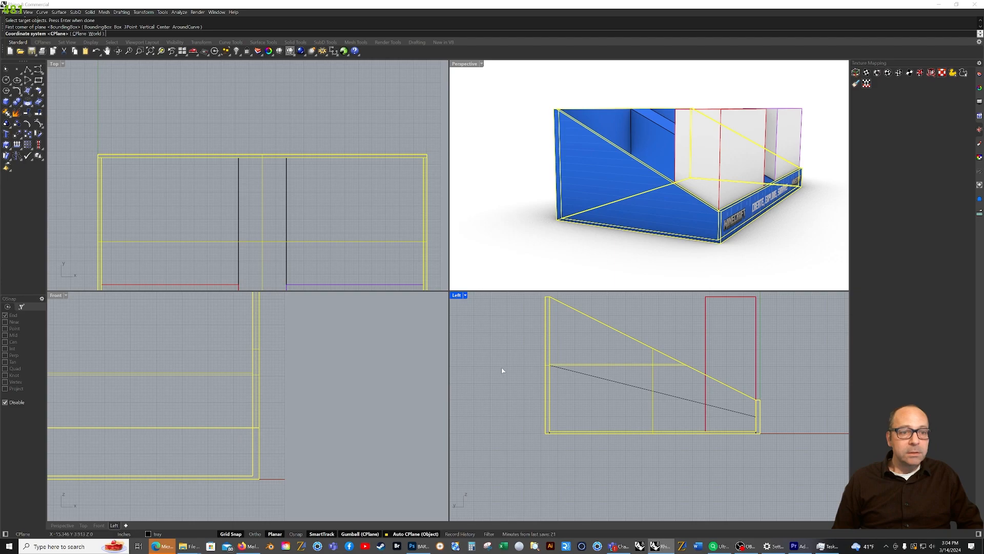
pyautogui.press('Return')
pyautogui.press('Return')
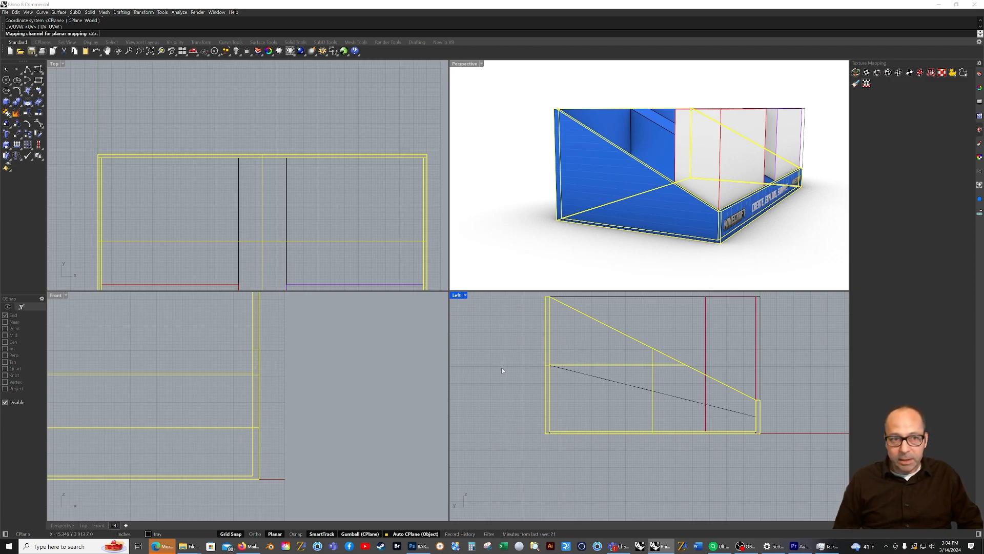
pyautogui.press('Return')
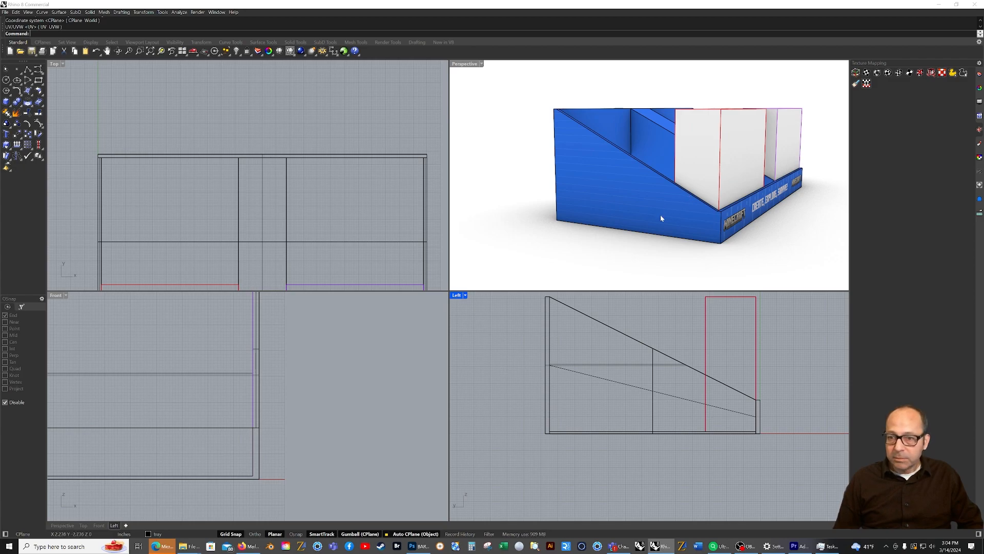
pyautogui.scroll(2, 667, 205)
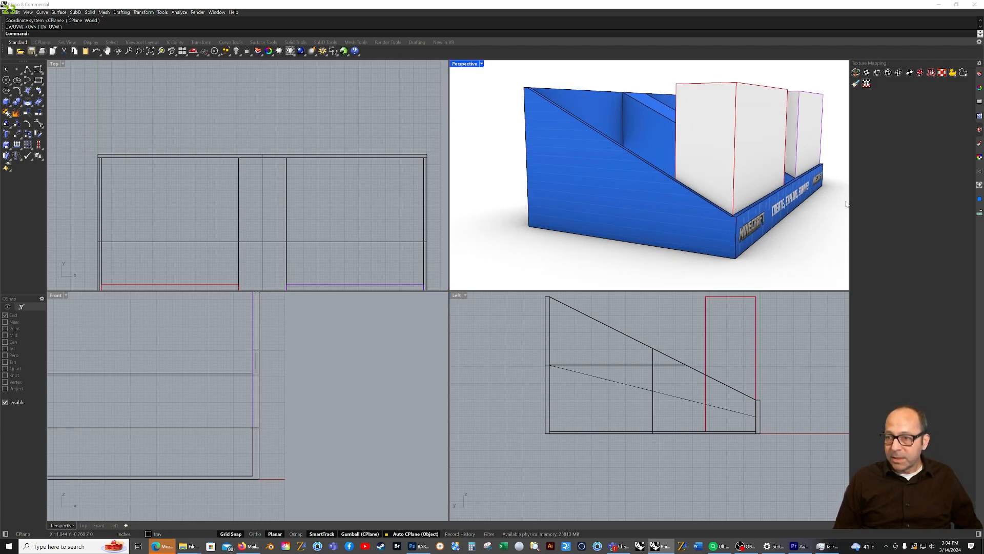
# Step: Set the base color bitmap of the MCV_Pattern_Flat_Water_RGB material to mapping channel 2
pyautogui.click(979, 145)
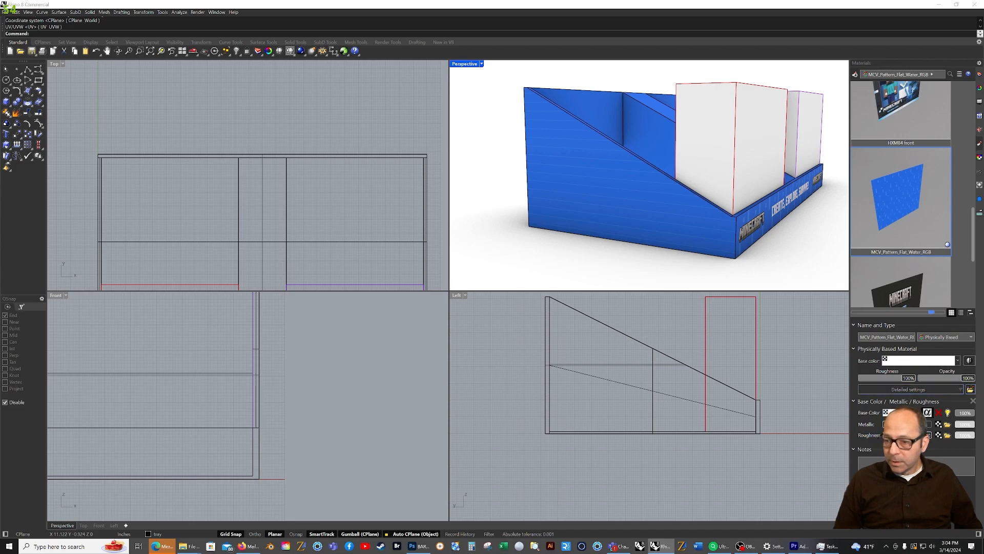
pyautogui.doubleClick(883, 209)
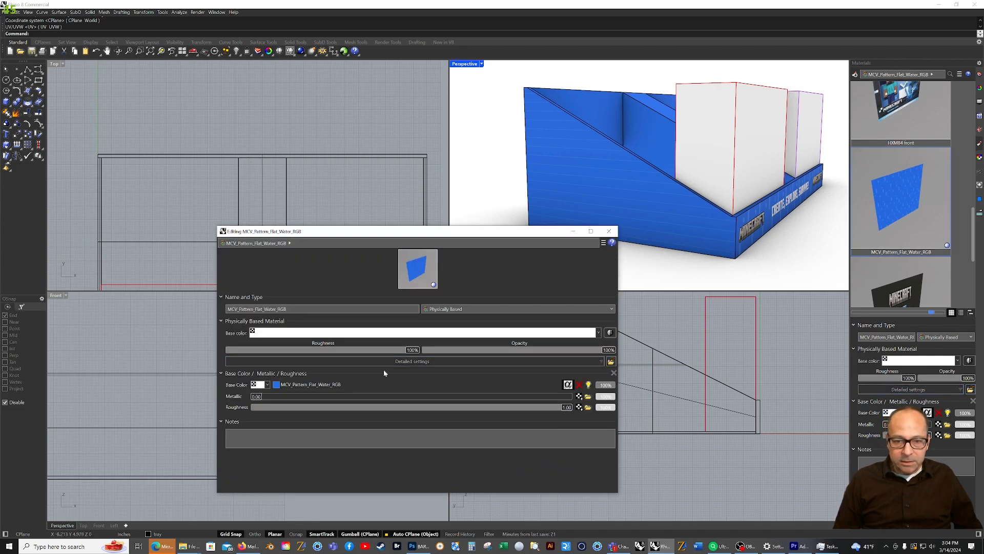
pyautogui.click(319, 384)
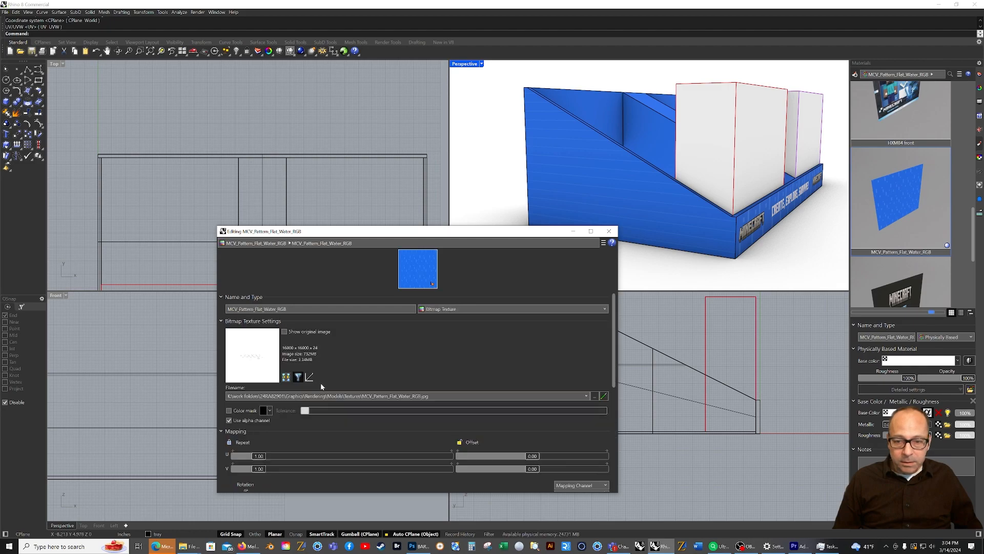
pyautogui.scroll(-3, 355, 407)
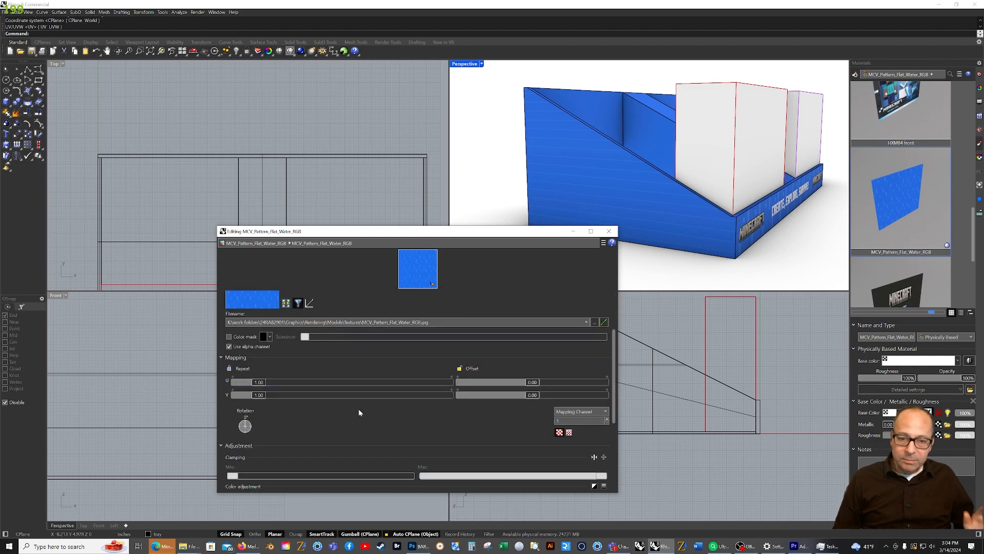
pyautogui.scroll(2, 358, 408)
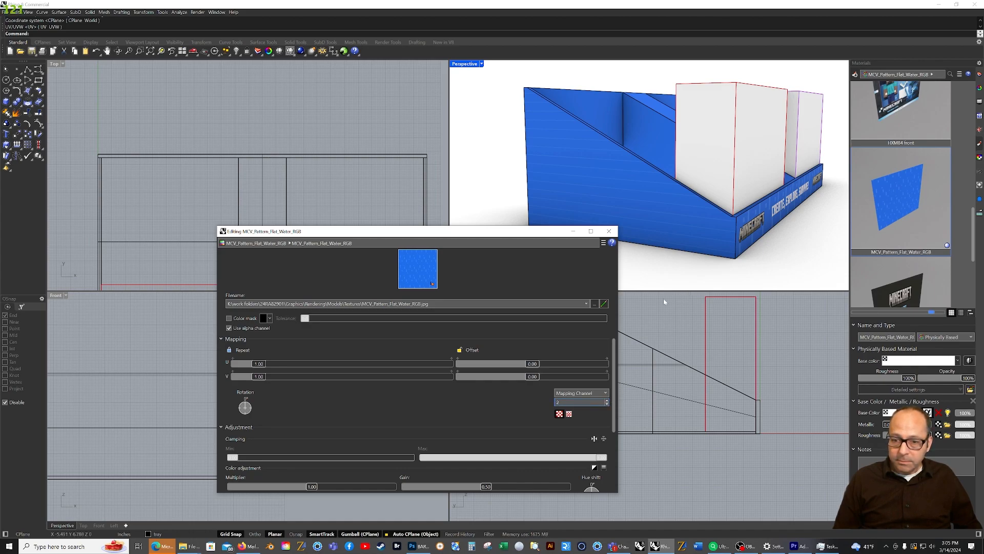
pyautogui.click(609, 230)
# Step: Assign the MCV_Pattern_Flat_Water_RGB material to only the outer tray's right outside face
pyautogui.moveTo(731, 252); pyautogui.dragTo(641, 260, button='right')
pyautogui.scroll(-8, 641, 259)
pyautogui.scroll(4, 657, 266)
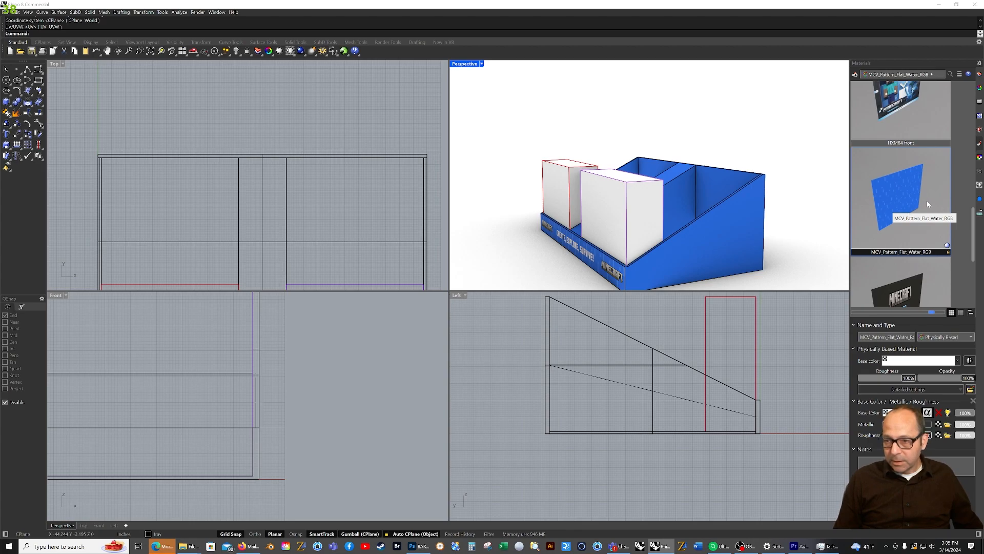
pyautogui.moveTo(913, 186); pyautogui.dragTo(890, 193)
pyautogui.click(724, 243)
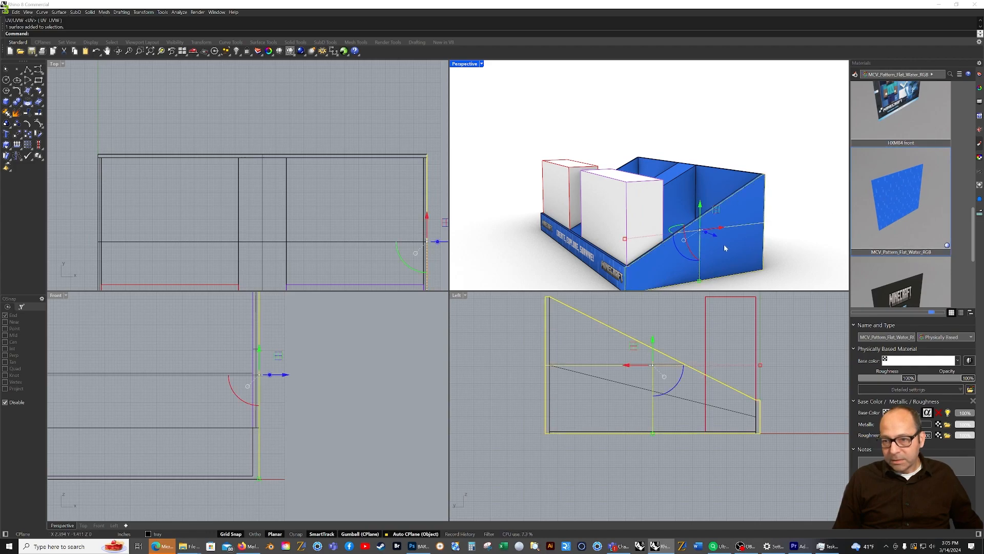
pyautogui.rightClick(900, 188)
pyautogui.click(854, 196)
pyautogui.press('Escape')
# Step: Make toy2 the current layer and hide the tray layer so only the two toy boxes show
pyautogui.scroll(-2, 664, 269)
pyautogui.moveTo(662, 270)
pyautogui.mouseDown(button='right')
pyautogui.moveTo(740, 279)
pyautogui.moveTo(664, 276)
pyautogui.moveTo(674, 279)
pyautogui.mouseUp(button='right')
pyautogui.scroll(-2, 624, 248)
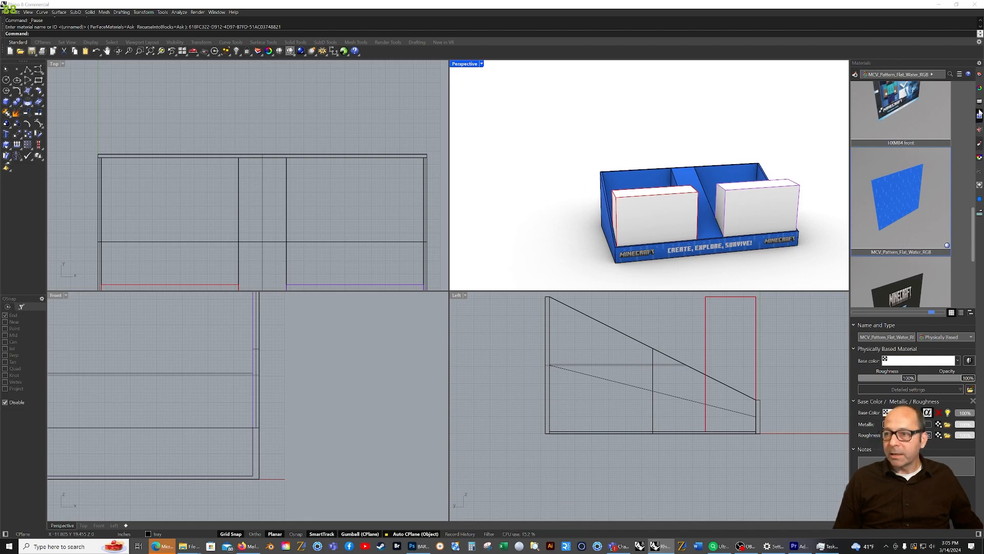
pyautogui.click(980, 75)
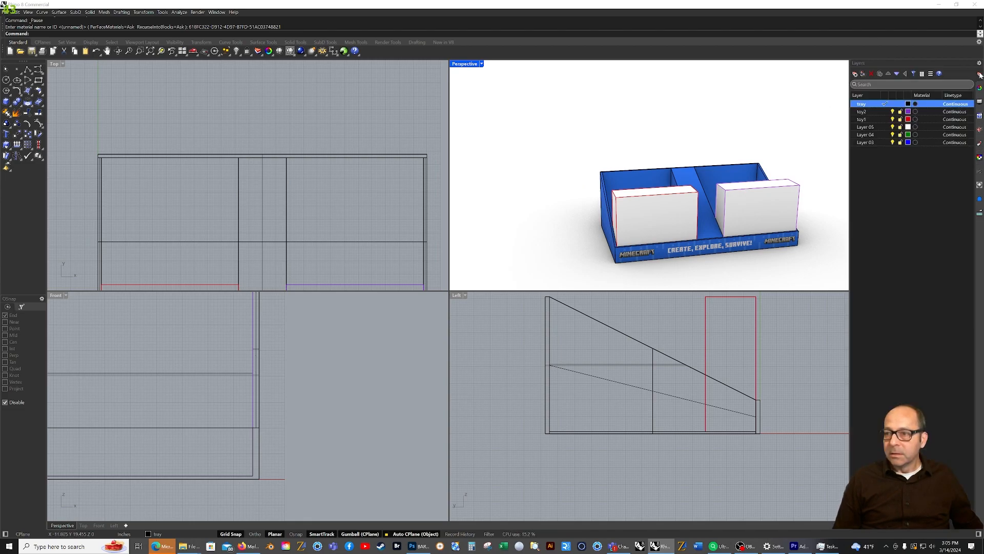
pyautogui.click(879, 112)
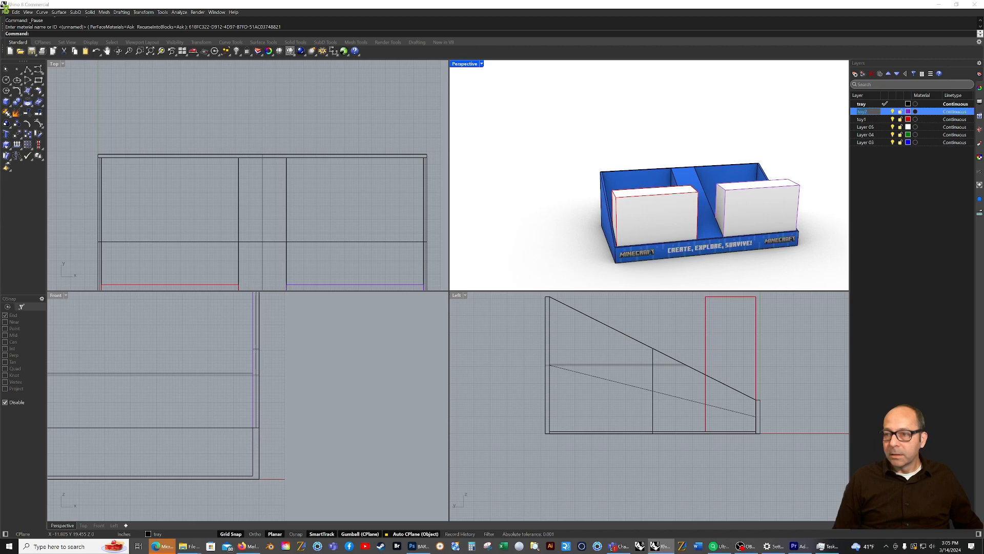
pyautogui.click(886, 105)
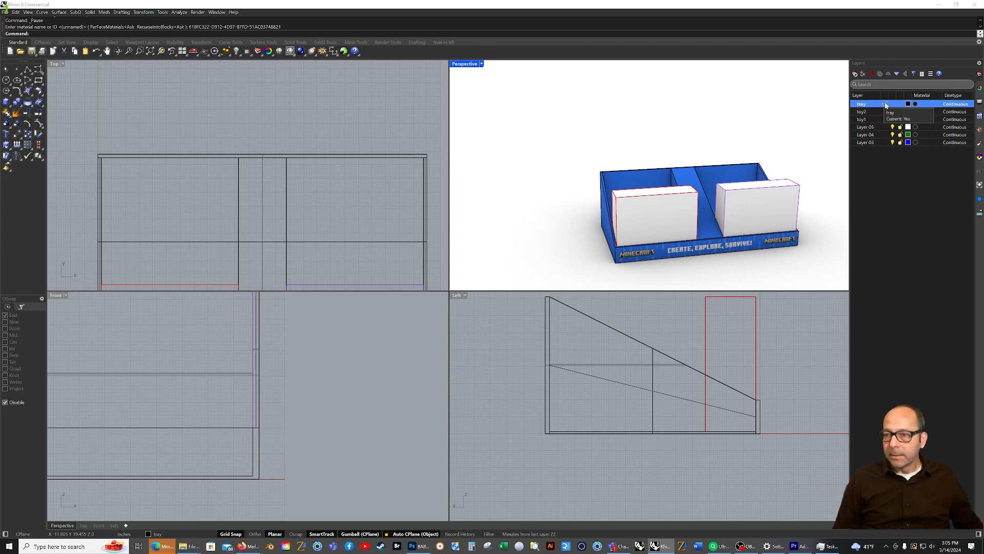
pyautogui.click(886, 112)
pyautogui.click(892, 104)
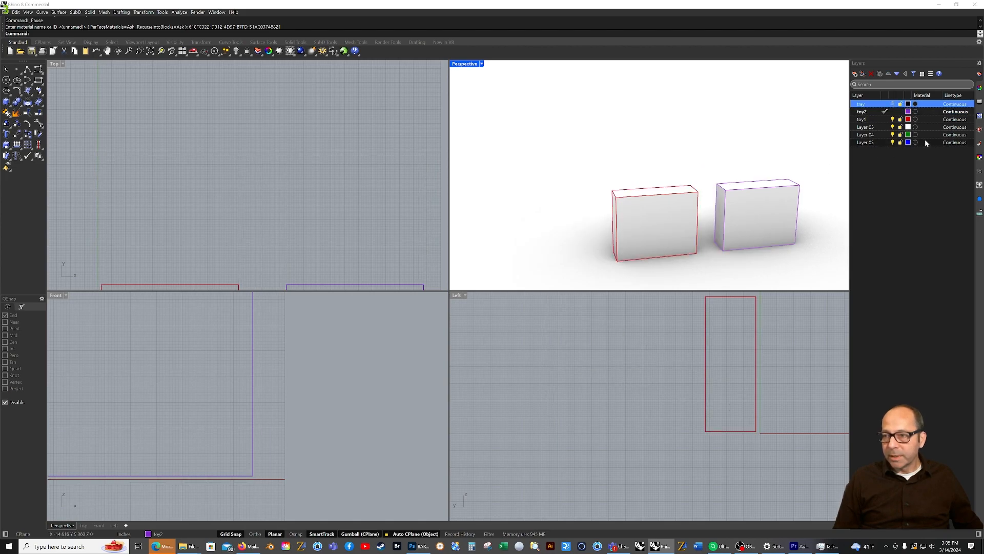
# Step: Assign the HTM06 front material to the left toy box
pyautogui.click(977, 137)
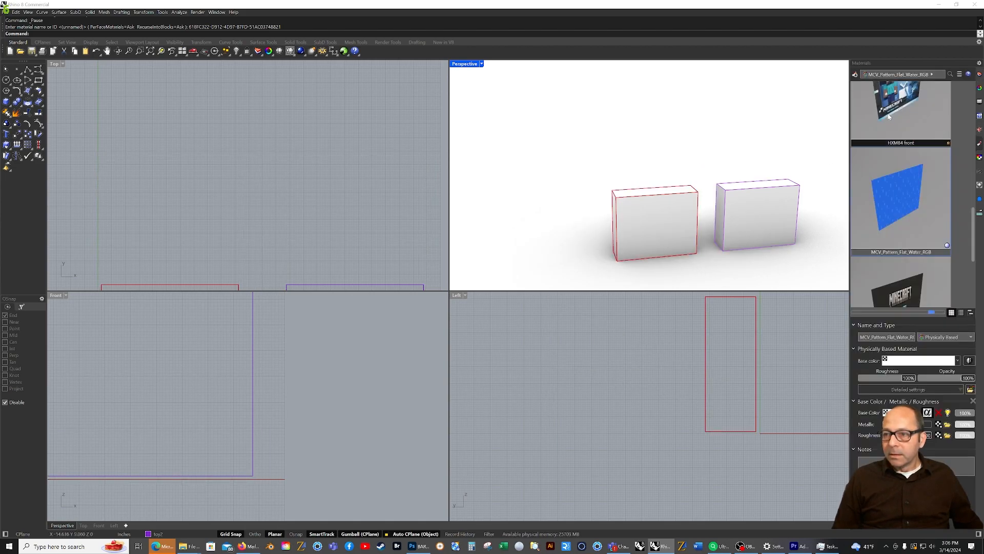
pyautogui.scroll(-2, 890, 131)
pyautogui.scroll(4, 888, 132)
pyautogui.scroll(6, 911, 91)
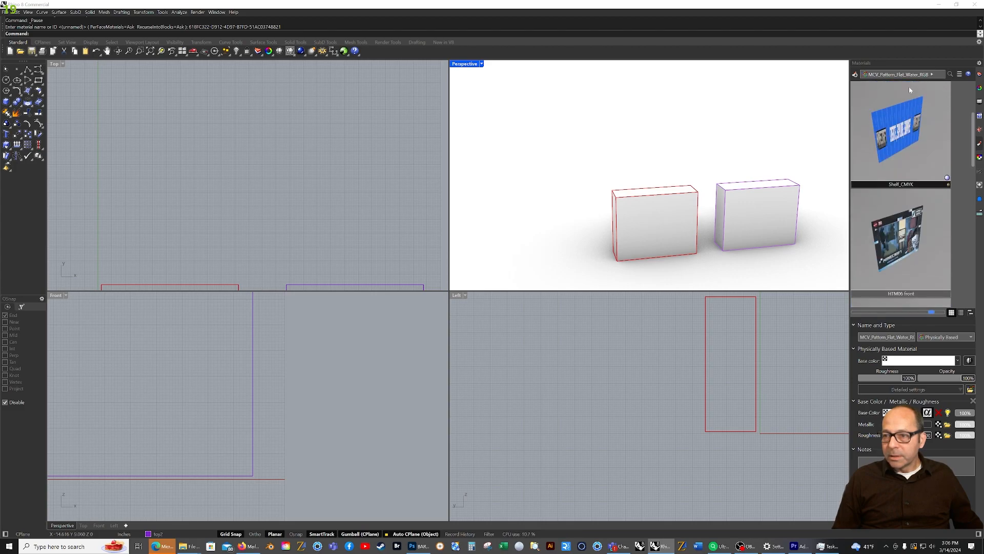
pyautogui.scroll(-5, 910, 94)
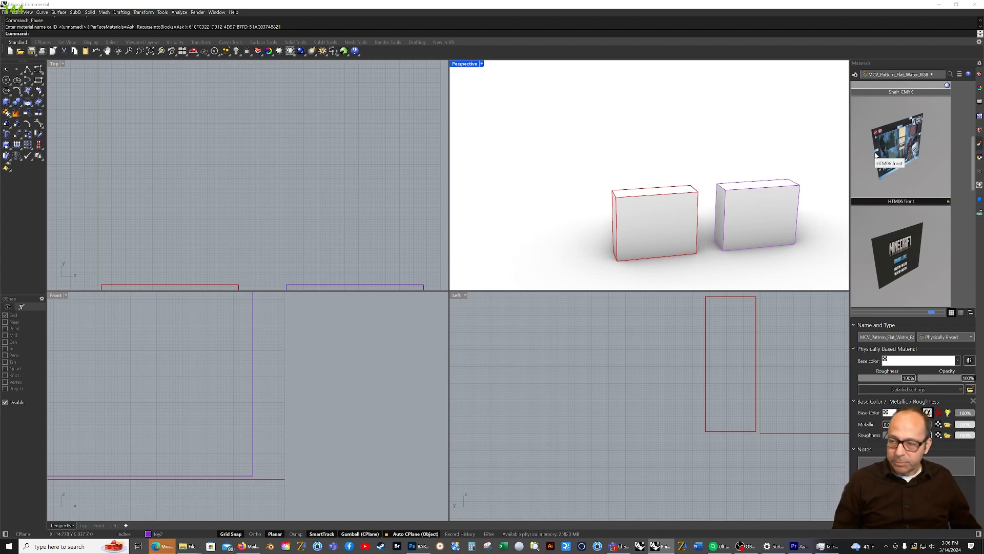
pyautogui.moveTo(885, 144); pyautogui.dragTo(664, 212)
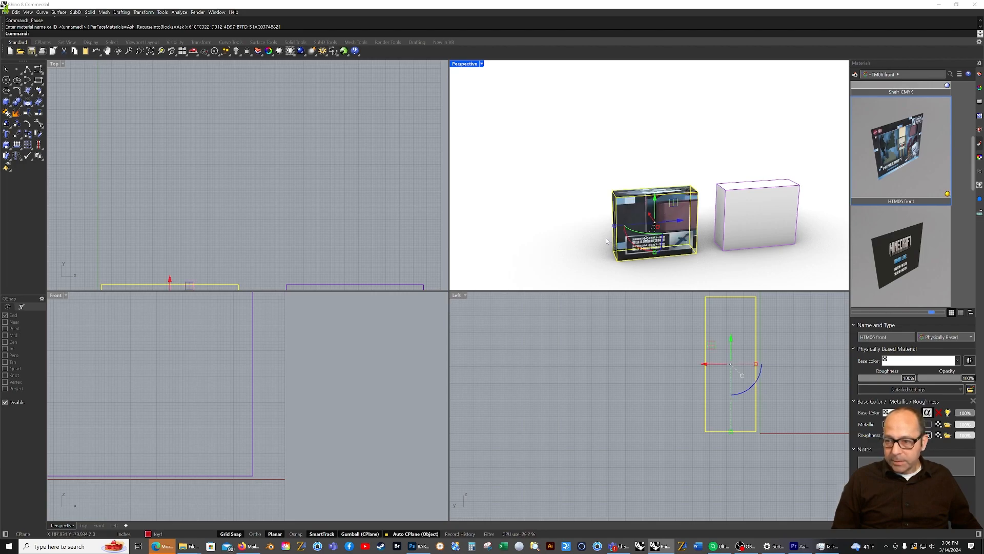
# Step: Apply a planar UV mapping to the left toy box in the Front view, using its bounding box, CPlane coordinates and mapping channel 1
pyautogui.click(980, 130)
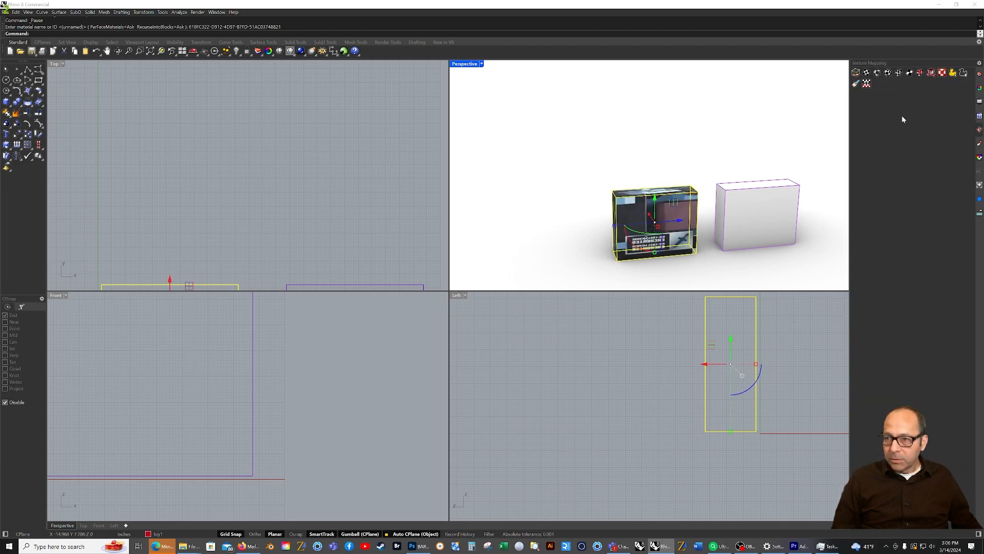
pyautogui.click(867, 75)
pyautogui.scroll(-6, 260, 421)
pyautogui.moveTo(261, 422); pyautogui.dragTo(430, 425, button='right')
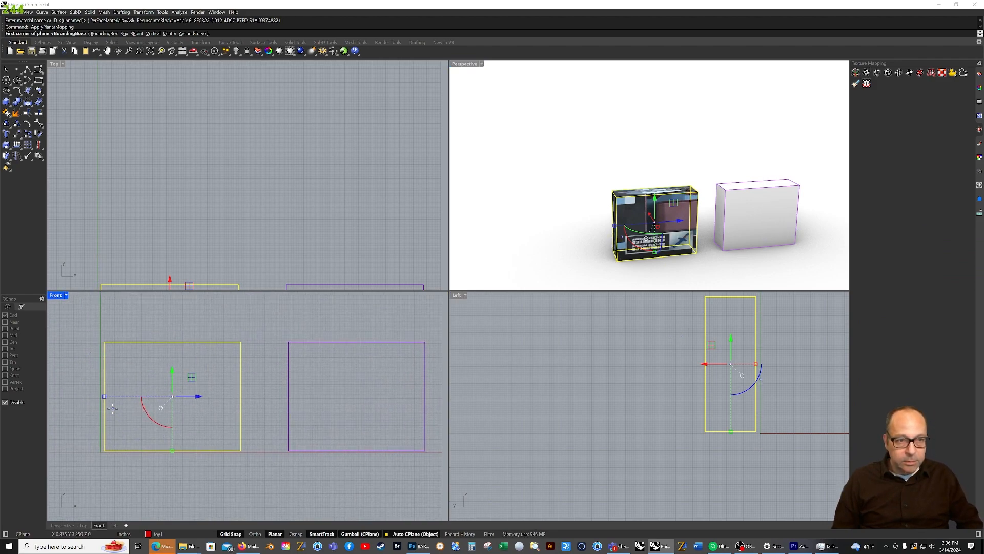
pyautogui.press('Return')
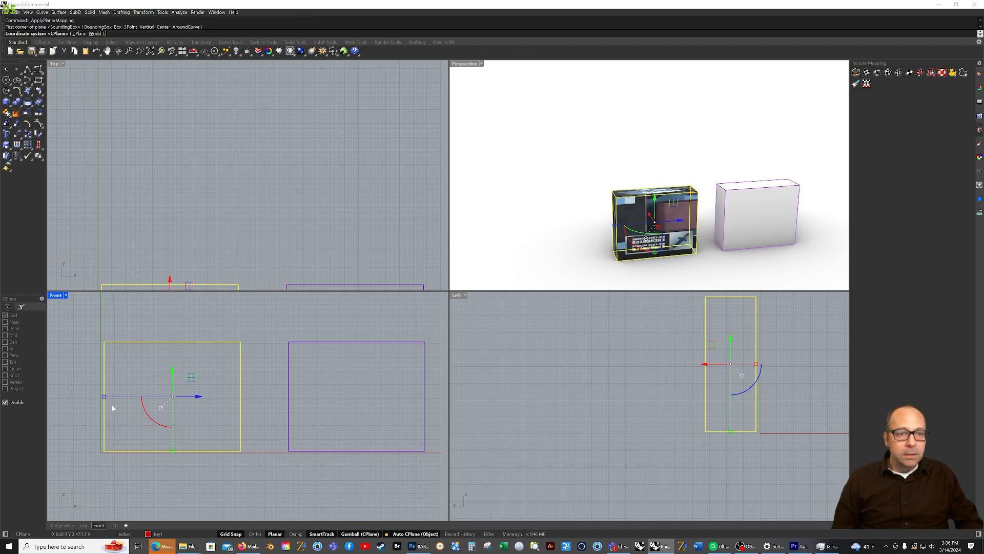
pyautogui.press('Return')
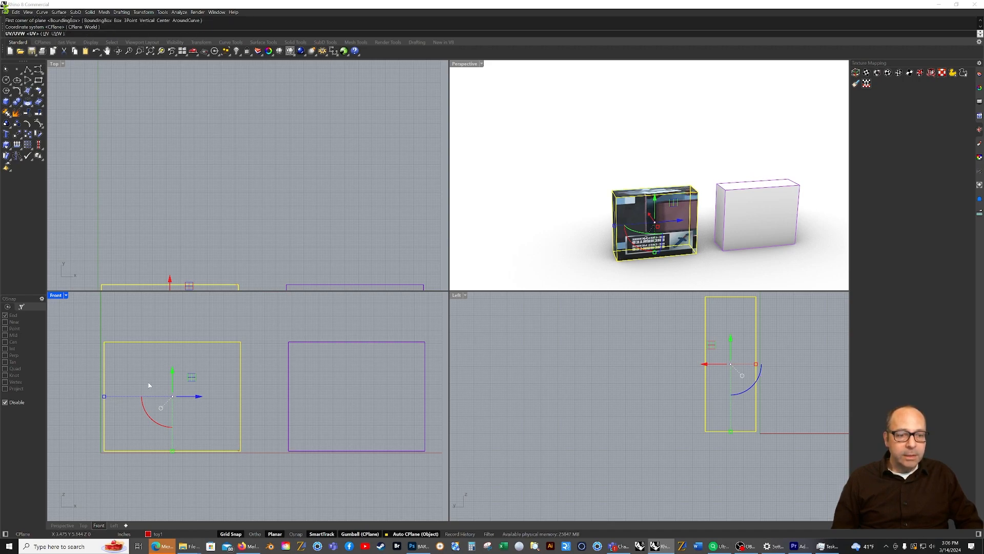
pyautogui.press('Return')
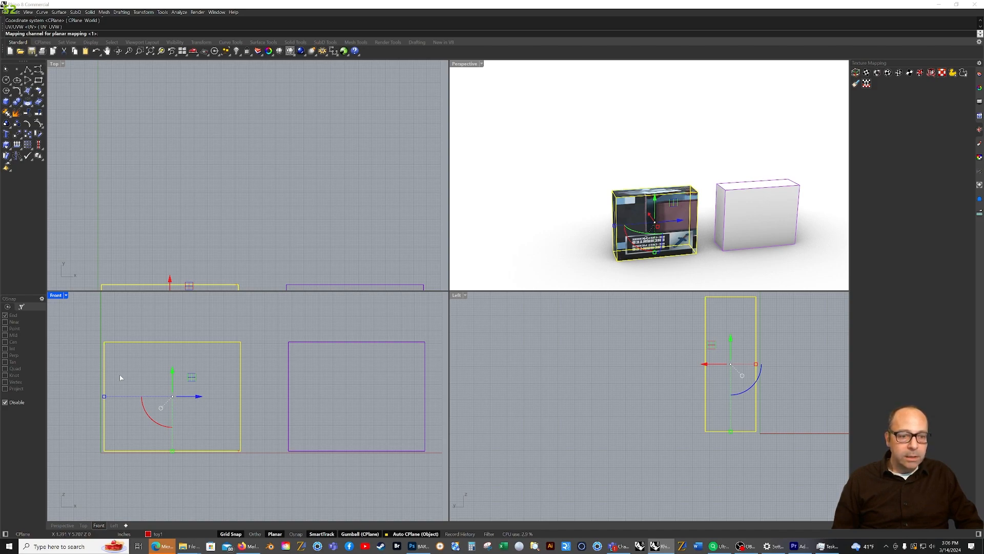
pyautogui.press('Return')
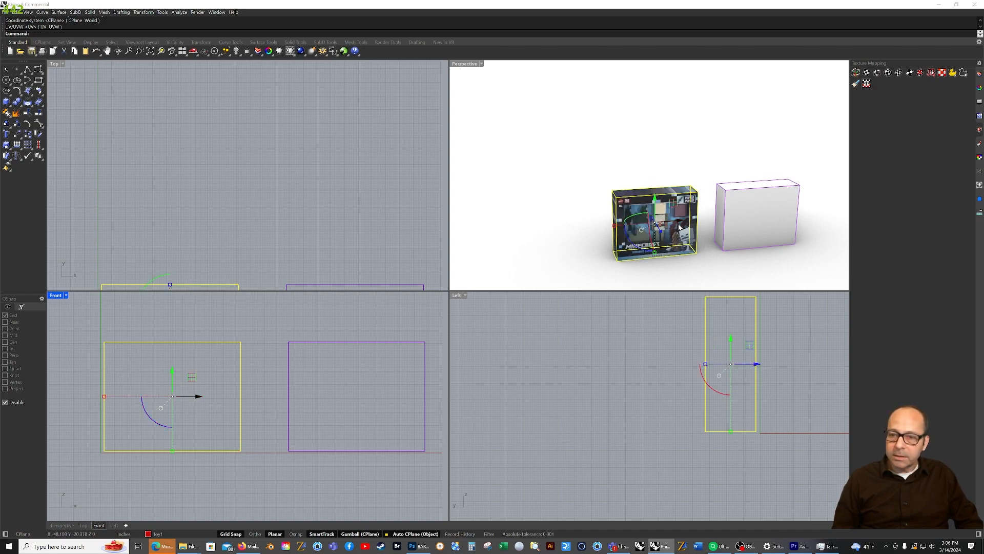
# Step: Assign the HTM06 top material to only the top face of the left toy box
pyautogui.scroll(-4, 644, 234)
pyautogui.scroll(13, 648, 242)
pyautogui.scroll(-2, 649, 244)
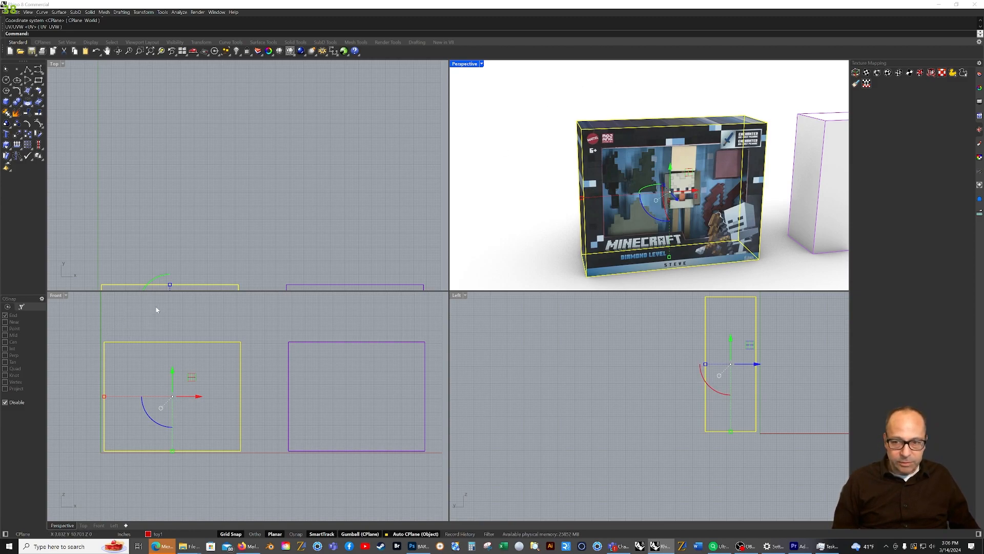
pyautogui.moveTo(605, 215); pyautogui.dragTo(659, 230, button='right')
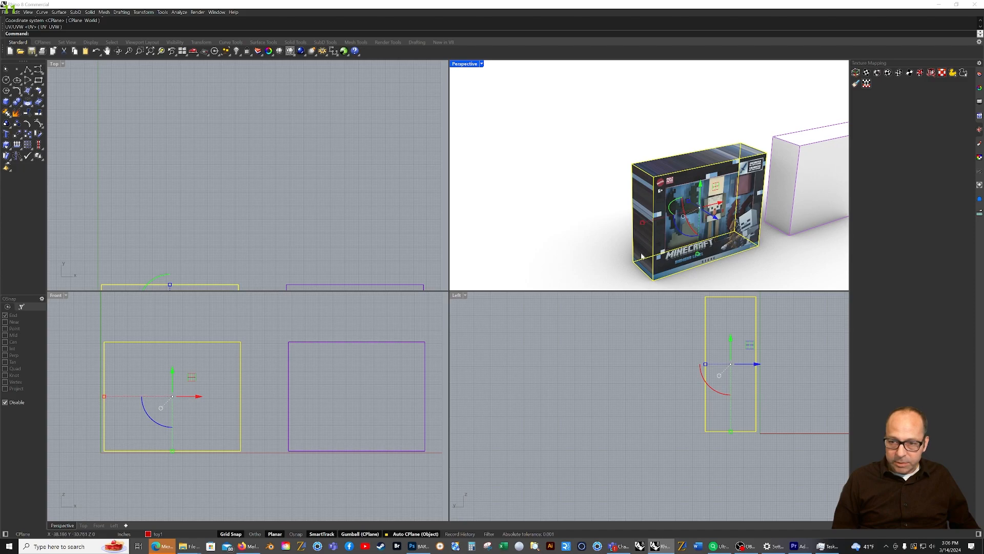
pyautogui.moveTo(641, 249); pyautogui.dragTo(685, 200, button='right')
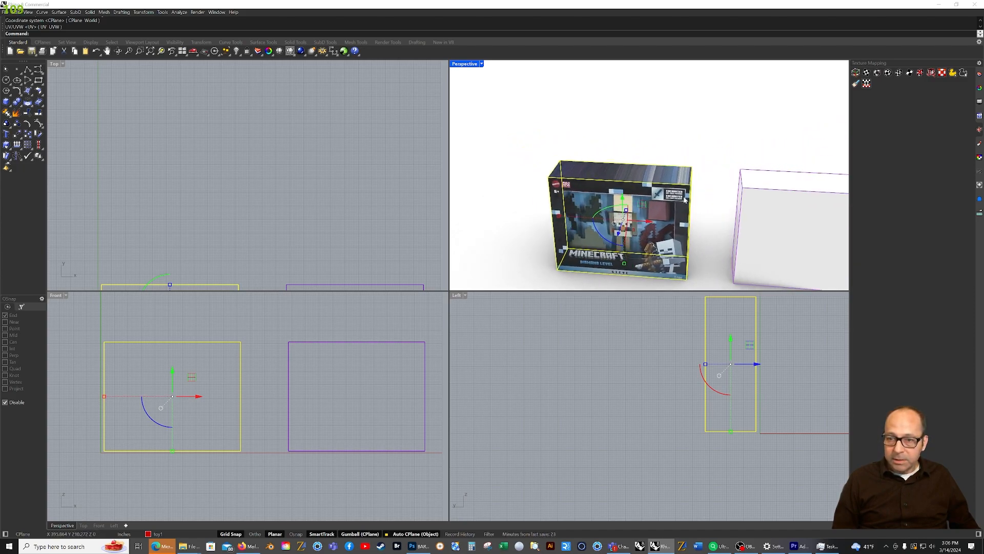
pyautogui.click(980, 131)
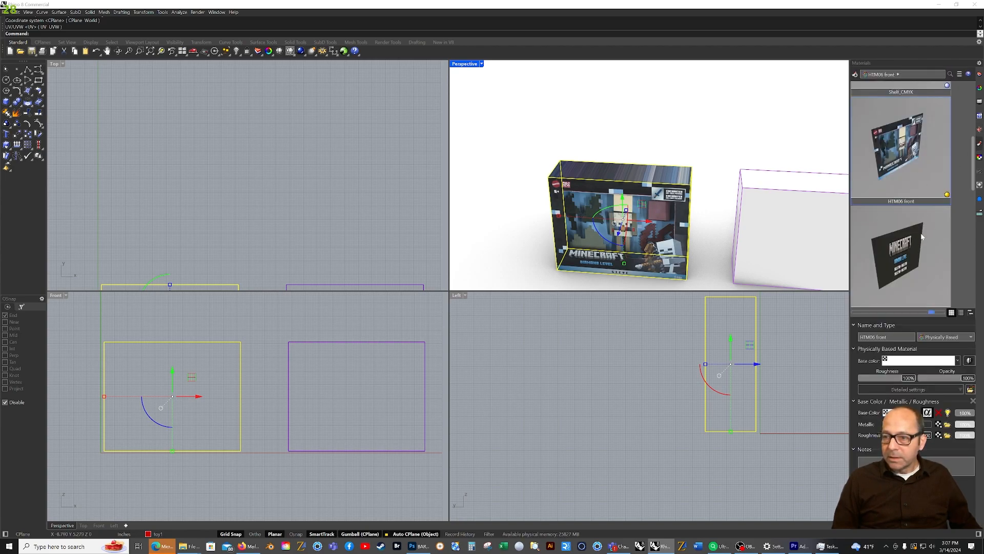
pyautogui.scroll(-1, 923, 236)
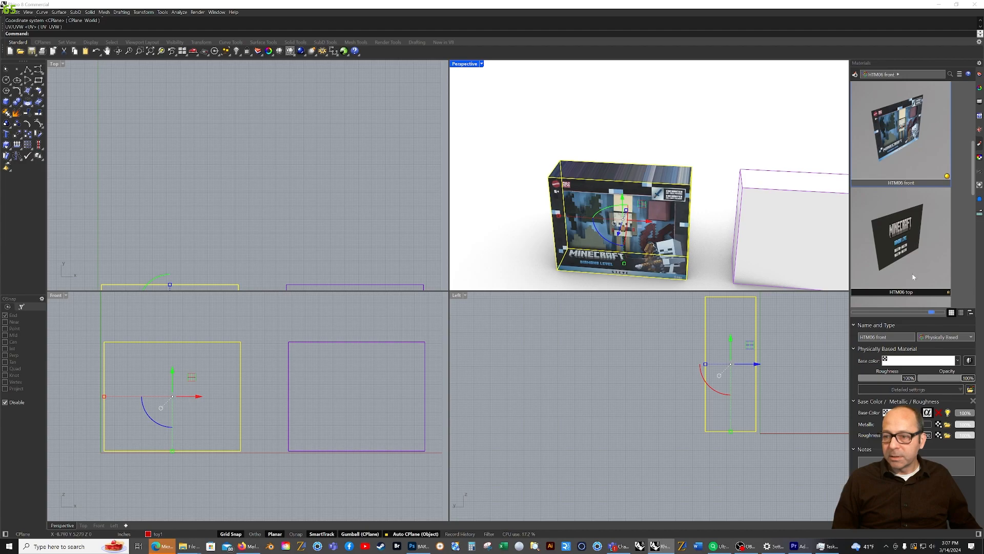
pyautogui.click(694, 157)
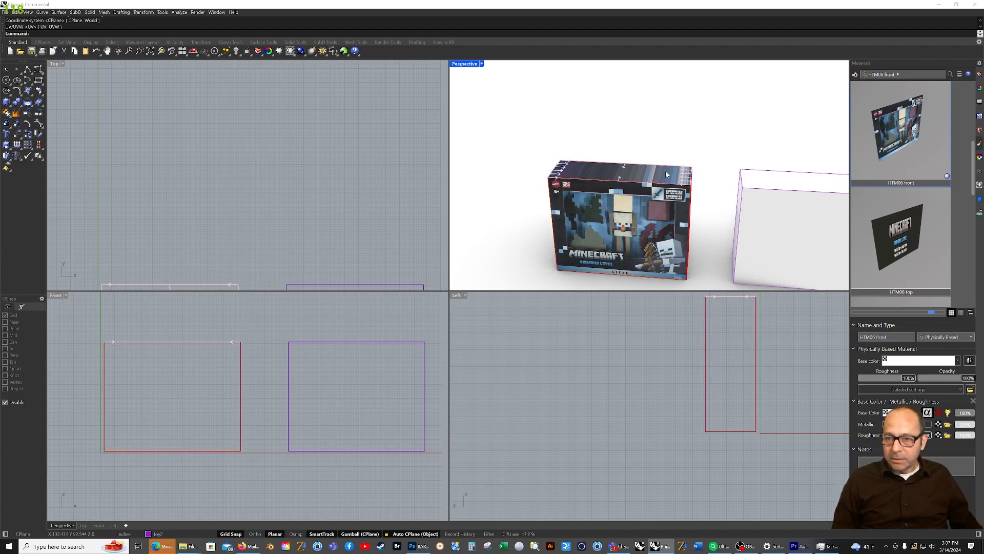
pyautogui.keyDown('ctrl'); pyautogui.keyDown('shift'); pyautogui.click(665, 176); pyautogui.keyUp('shift'); pyautogui.keyUp('ctrl')
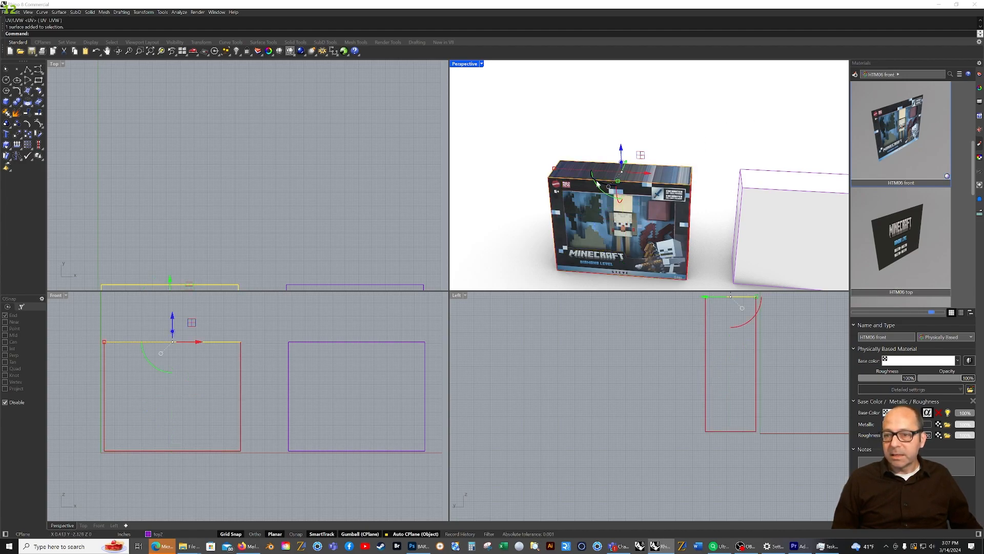
pyautogui.rightClick(885, 232)
pyautogui.click(846, 238)
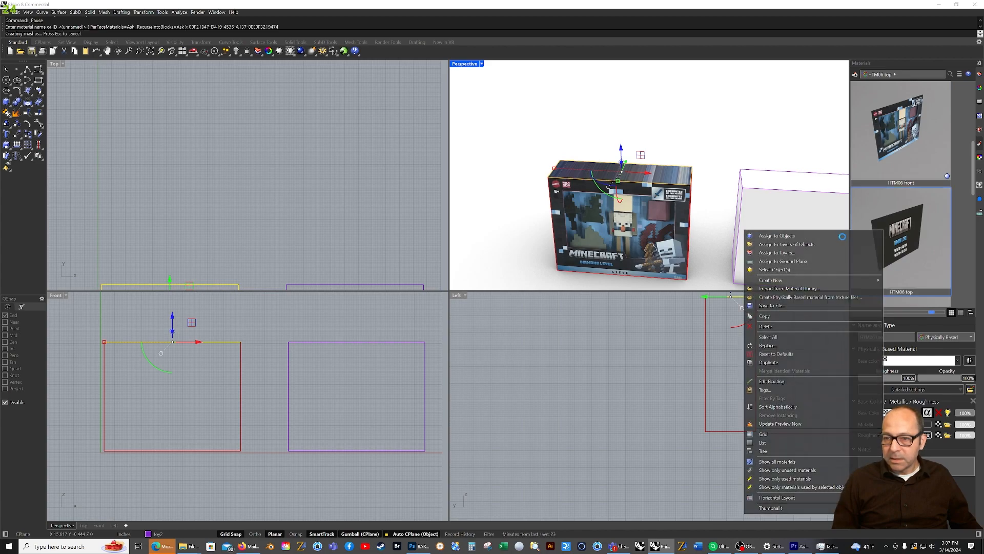
# Step: Apply a planar UV mapping to the left toy box in the Top view, using its bounding box, CPlane coordinates and mapping channel 2
pyautogui.click(979, 130)
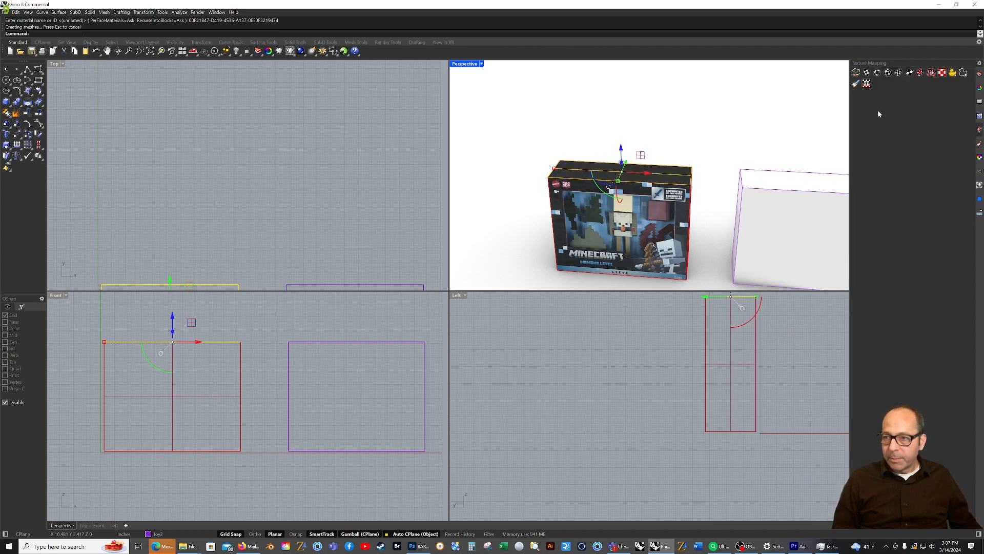
pyautogui.click(867, 73)
pyautogui.scroll(-3, 205, 249)
pyautogui.scroll(8, 175, 279)
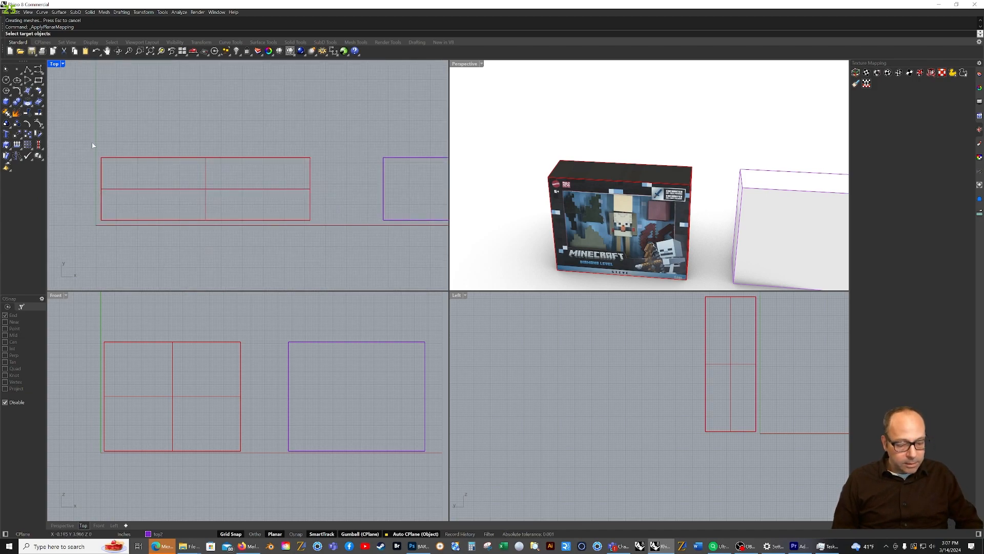
pyautogui.click(117, 157)
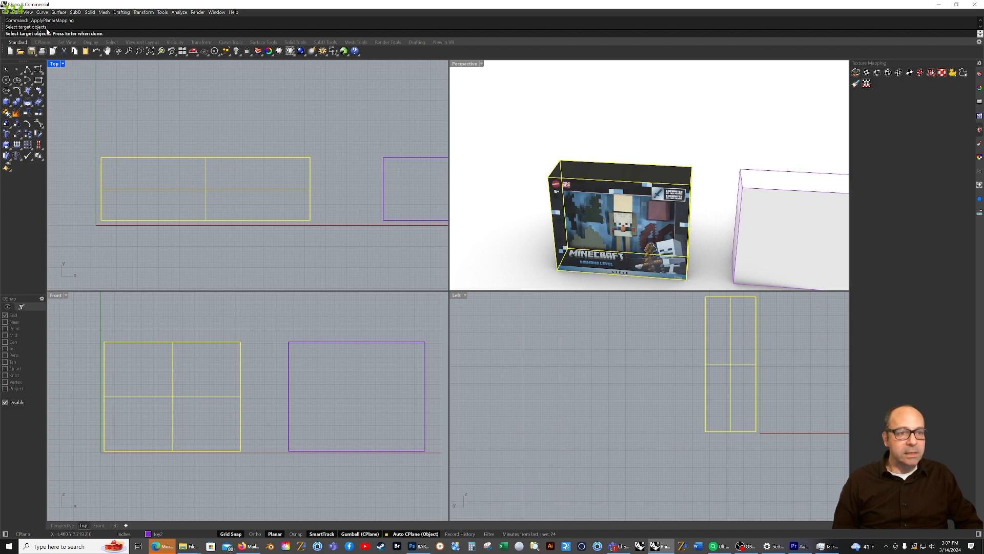
pyautogui.press('Return')
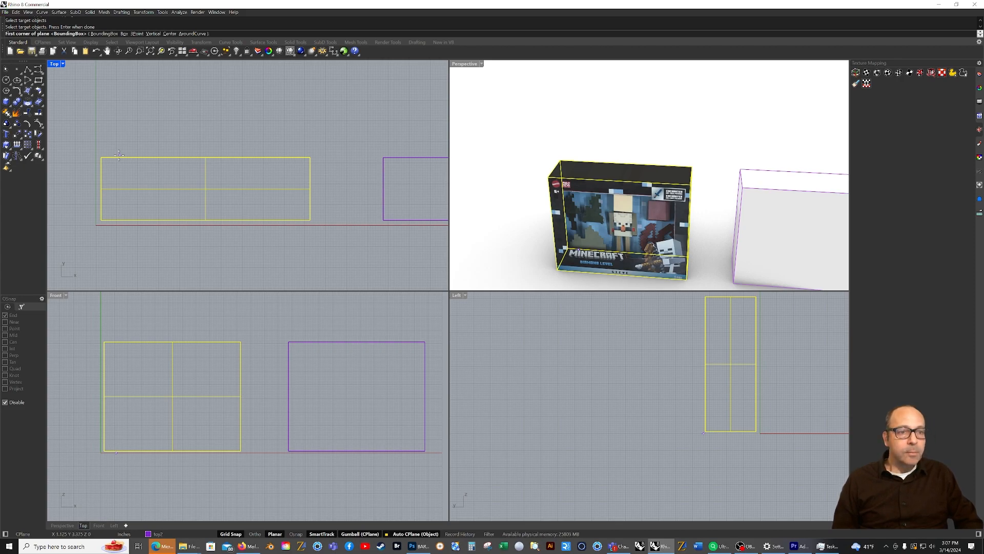
pyautogui.press('Return')
pyautogui.press('Return')
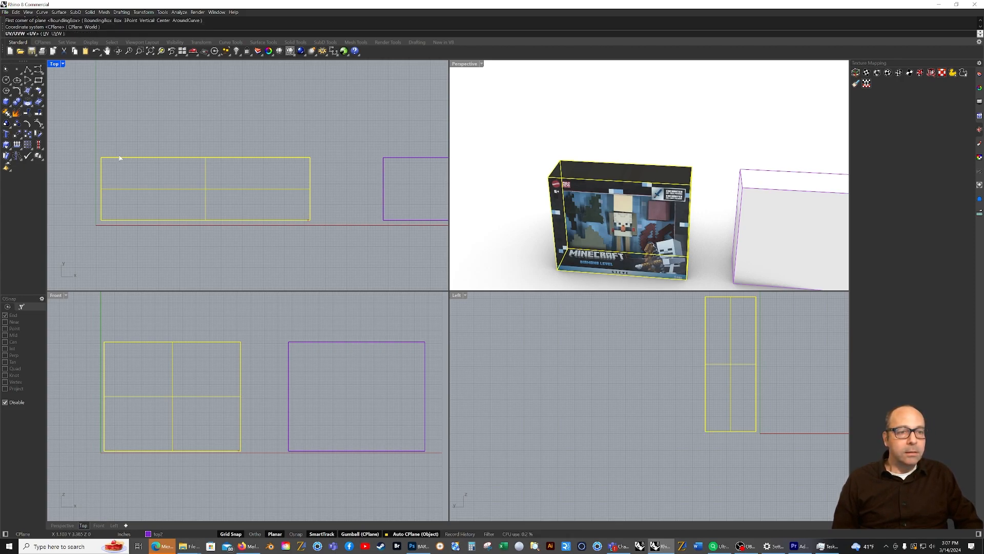
pyautogui.press('Return')
pyautogui.press('Return')
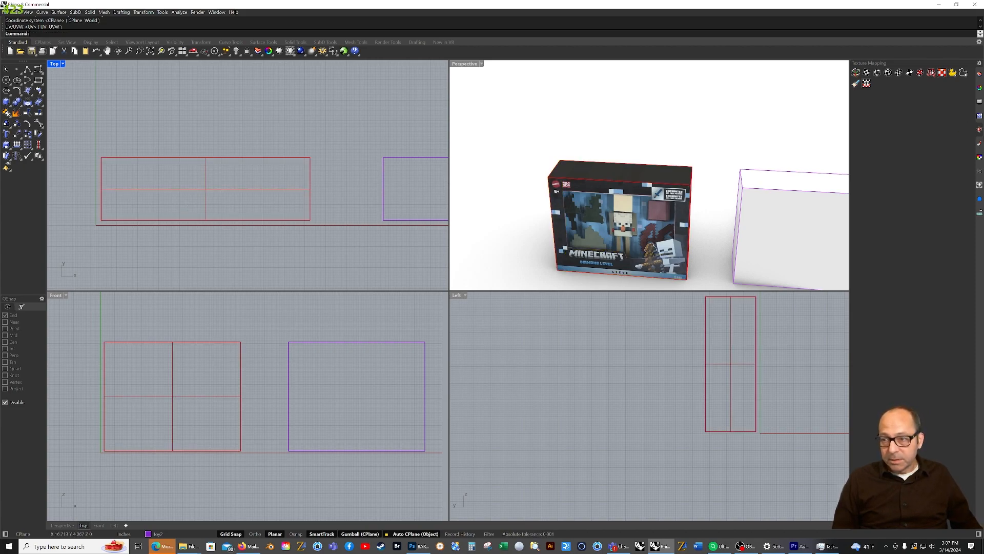
# Step: Set the bitmap texture of the HTM06 top material to mapping channel 2 and close the material editor
pyautogui.click(979, 145)
pyautogui.click(909, 237)
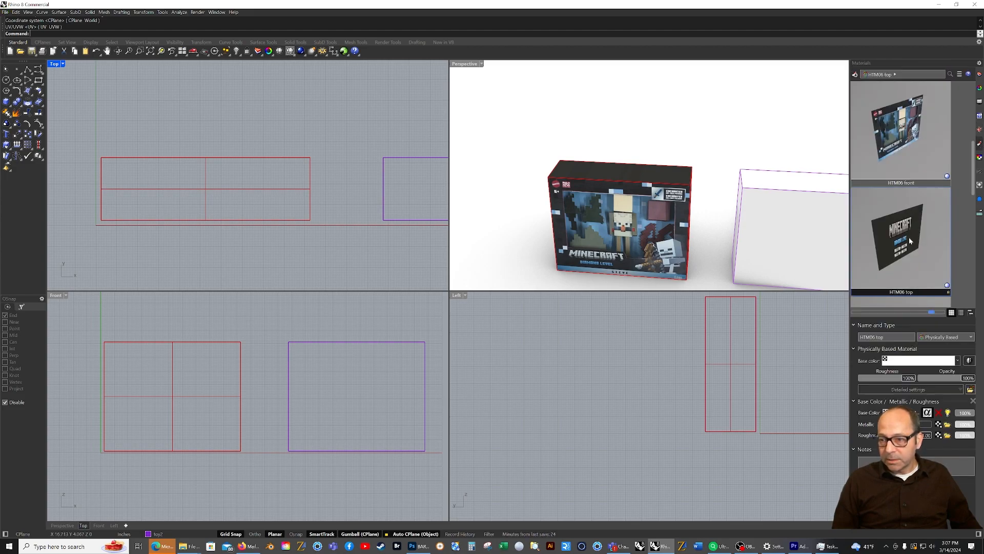
pyautogui.doubleClick(909, 237)
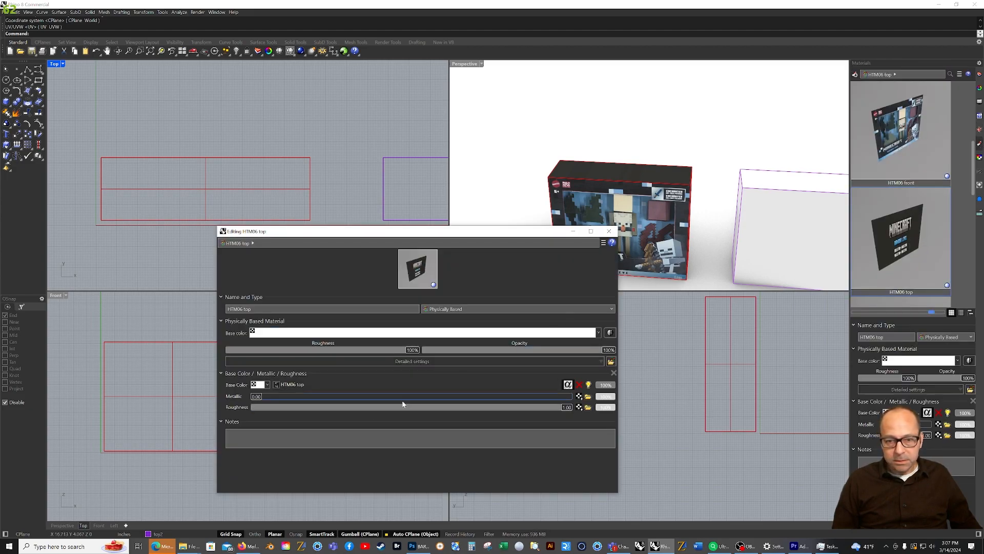
pyautogui.click(295, 388)
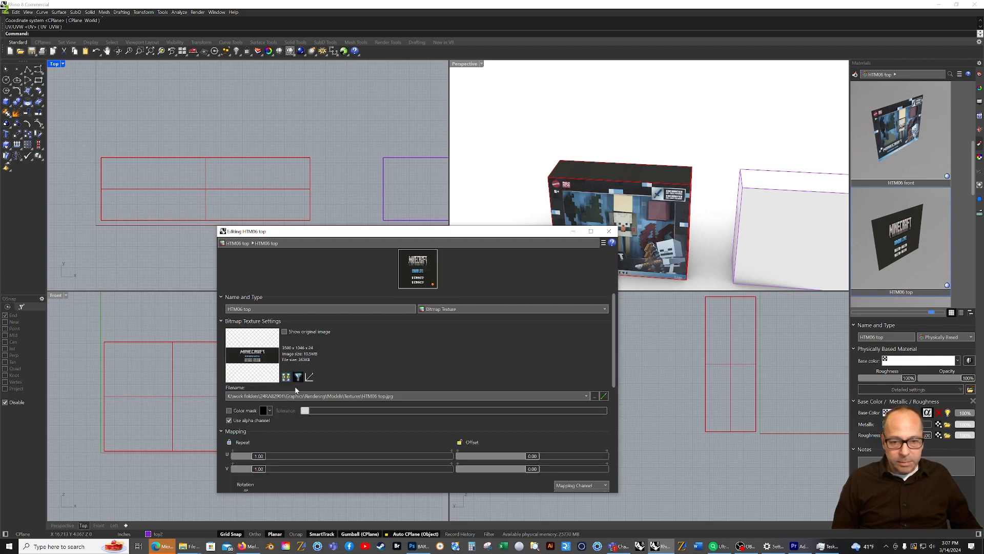
pyautogui.scroll(-1, 590, 433)
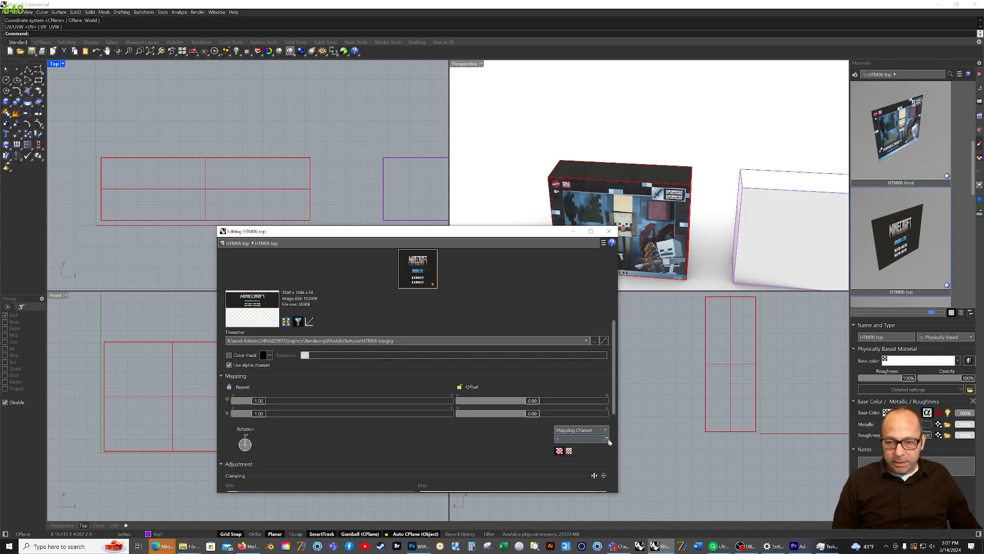
pyautogui.click(607, 437)
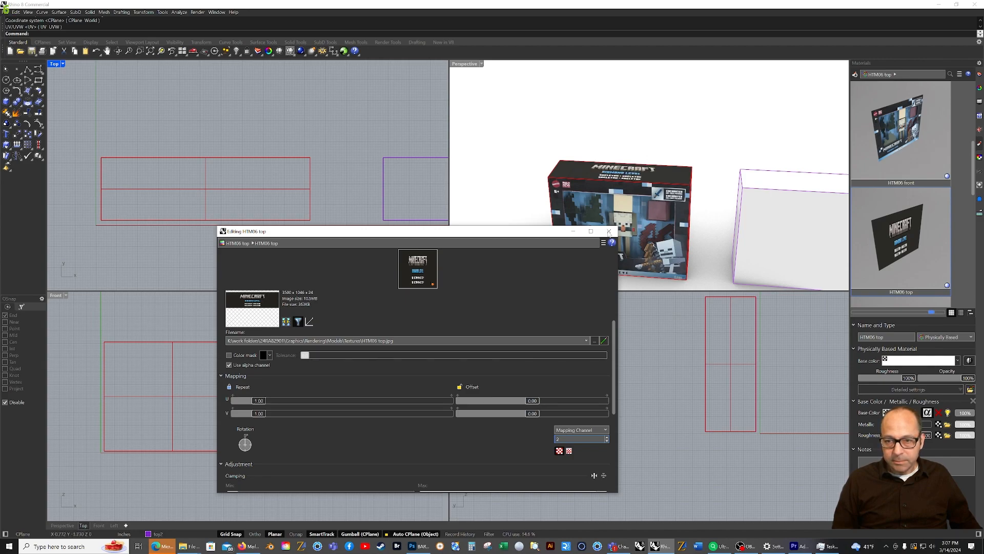
pyautogui.click(609, 231)
# Step: Assign the HXM84 front material to the right toy box
pyautogui.moveTo(784, 128); pyautogui.dragTo(709, 164, button='right')
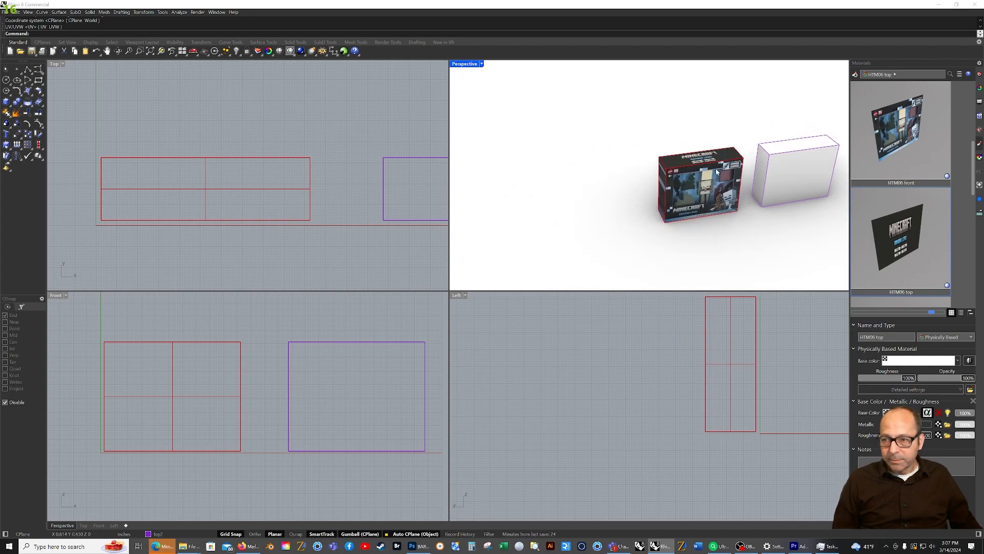
pyautogui.scroll(-3, 877, 220)
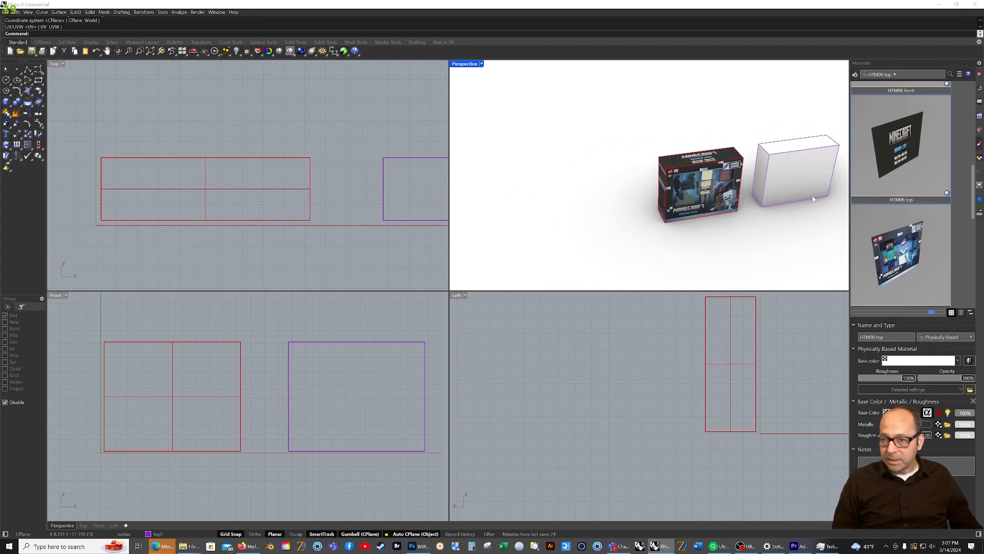
pyautogui.click(805, 172)
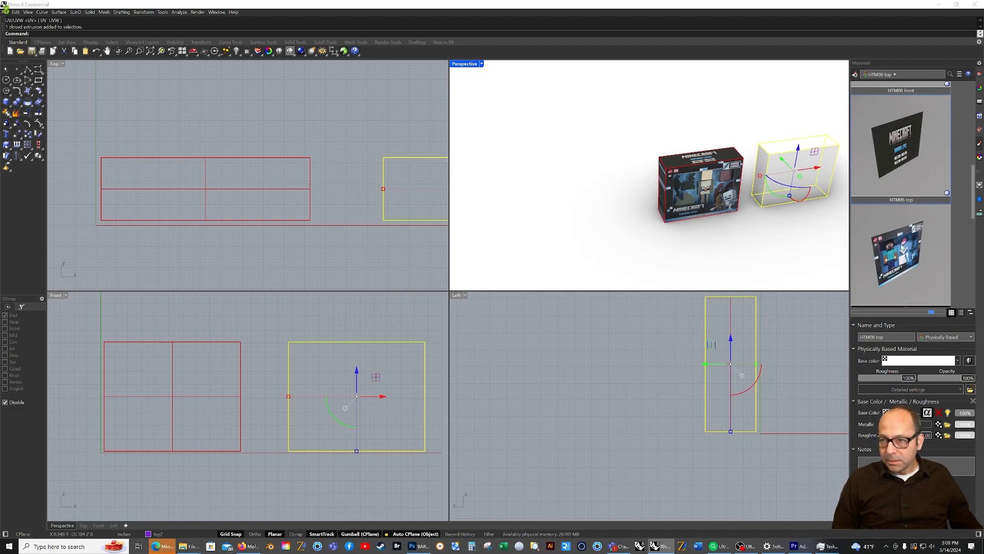
pyautogui.rightClick(905, 249)
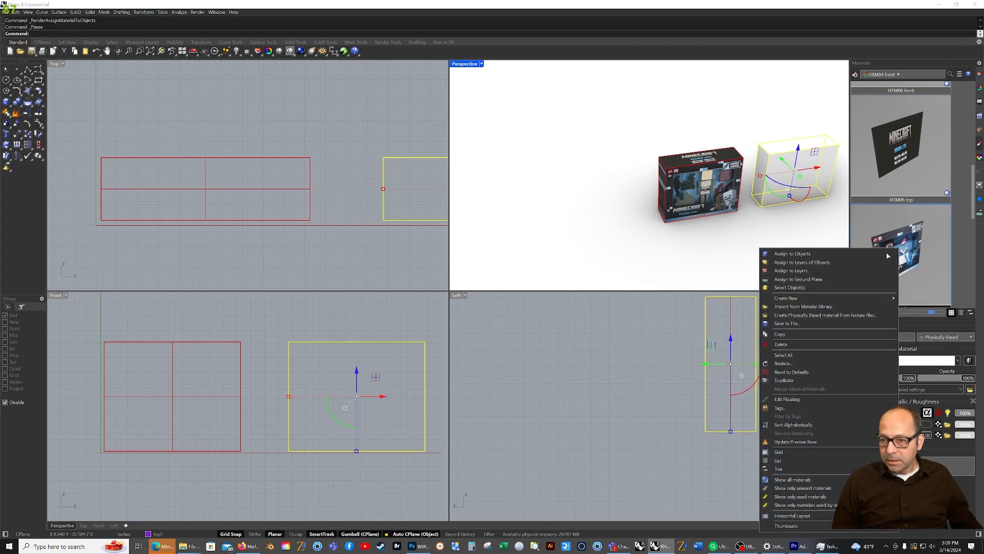
pyautogui.click(895, 252)
pyautogui.scroll(5, 837, 177)
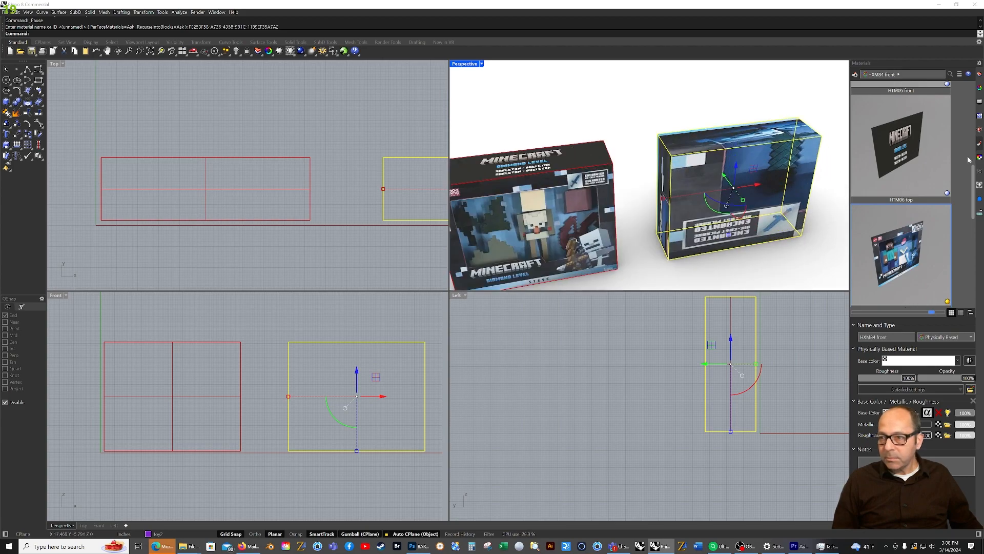
# Step: Apply a planar UV mapping to the right toy box in the Front view, using its bounding box, CPlane coordinates and mapping channel 1
pyautogui.click(979, 129)
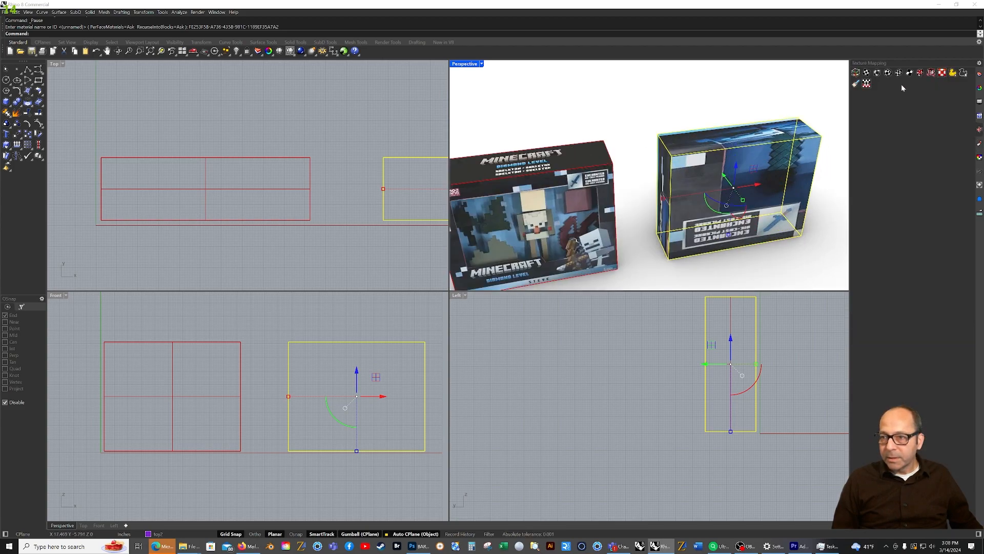
pyautogui.click(857, 73)
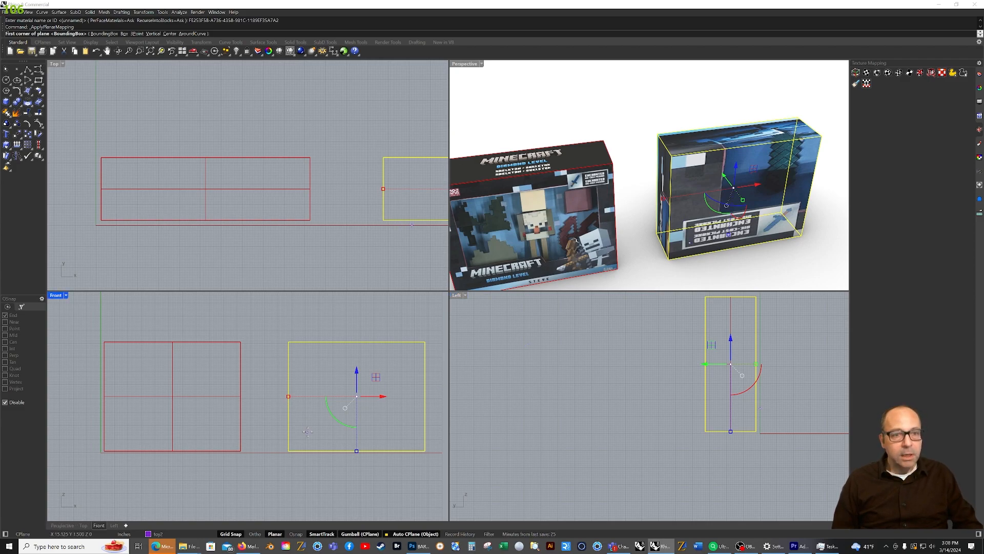
pyautogui.press('Return')
pyautogui.press('Return')
pyautogui.press('Return')
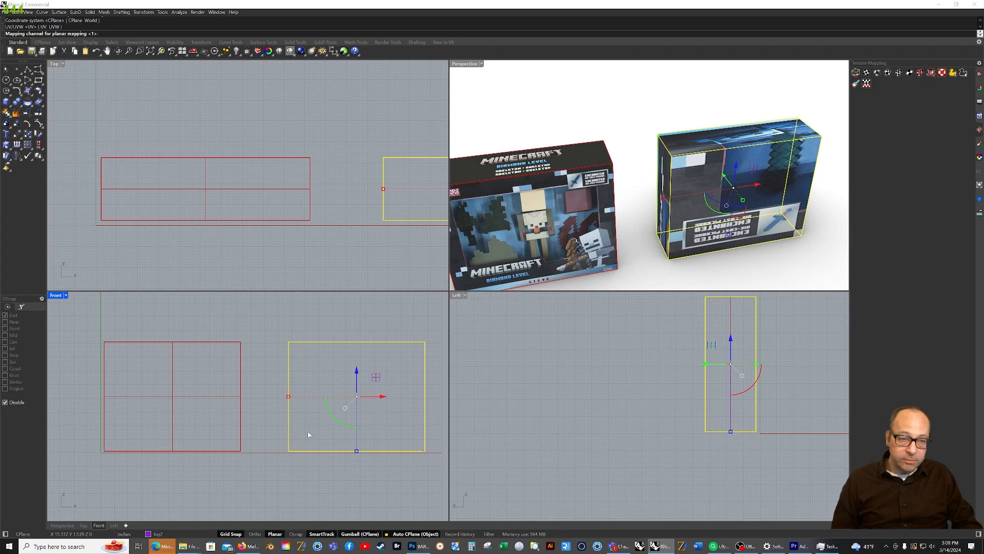
pyautogui.press('Return')
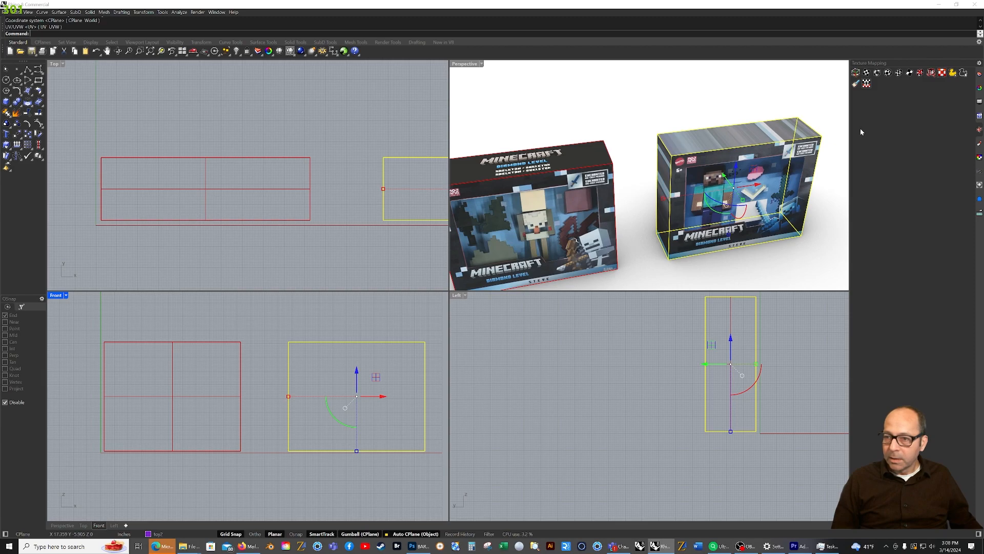
pyautogui.click(811, 104)
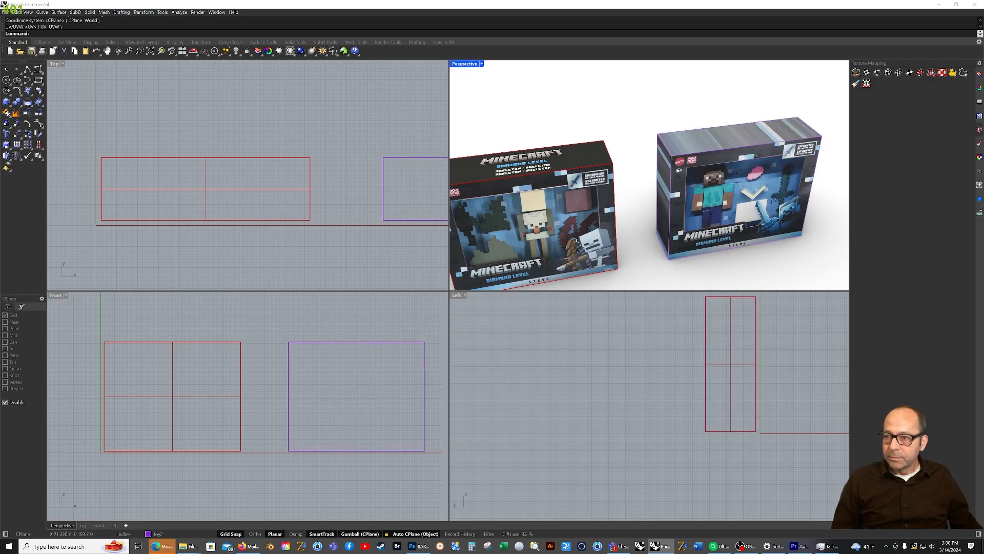
# Step: Assign the HXM84 top material to only the top face of the right toy box
pyautogui.click(980, 144)
pyautogui.click(764, 132)
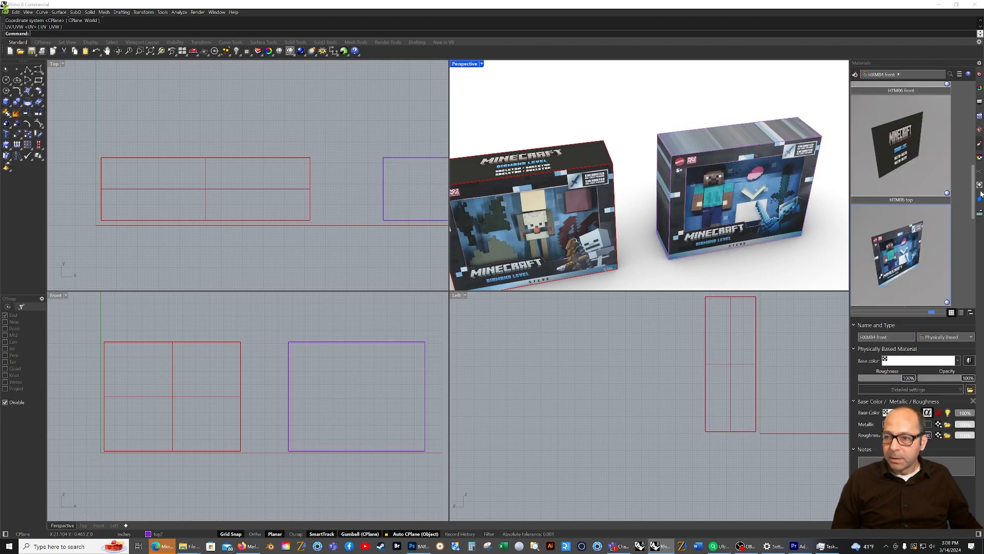
pyautogui.press('Escape')
pyautogui.scroll(-5, 933, 220)
pyautogui.scroll(5, 934, 219)
pyautogui.scroll(-2, 935, 218)
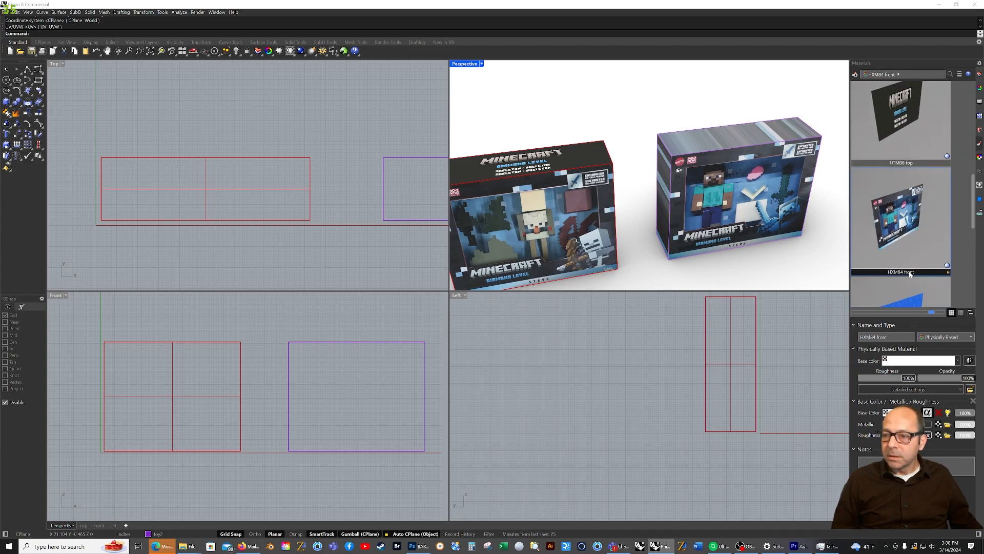
pyautogui.scroll(-2, 911, 248)
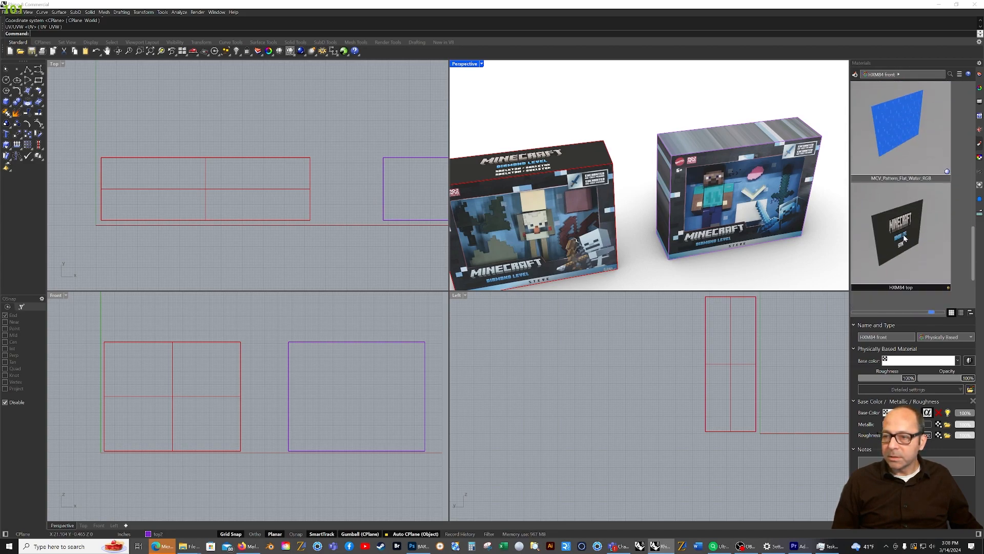
pyautogui.click(906, 238)
pyautogui.click(779, 132)
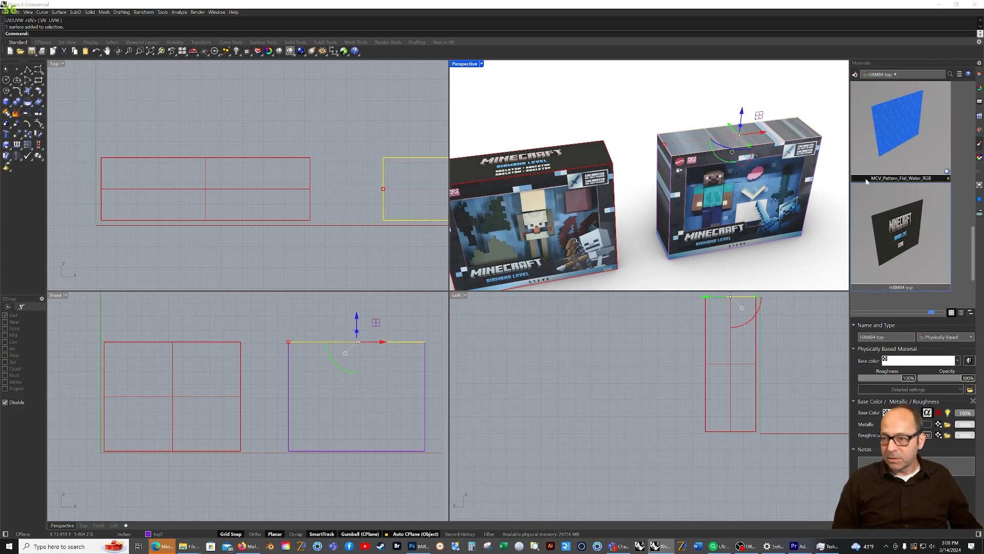
pyautogui.rightClick(909, 226)
pyautogui.click(870, 234)
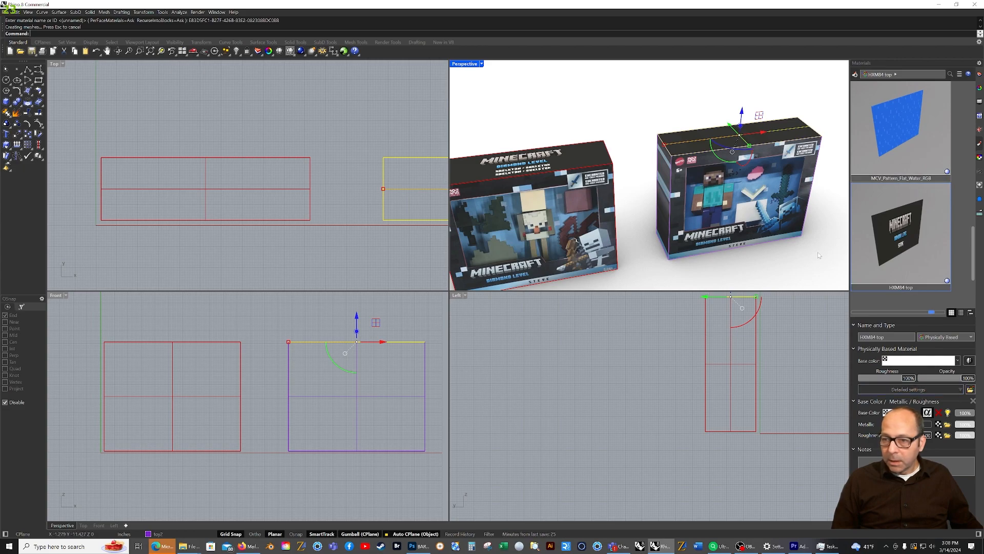
pyautogui.click(980, 128)
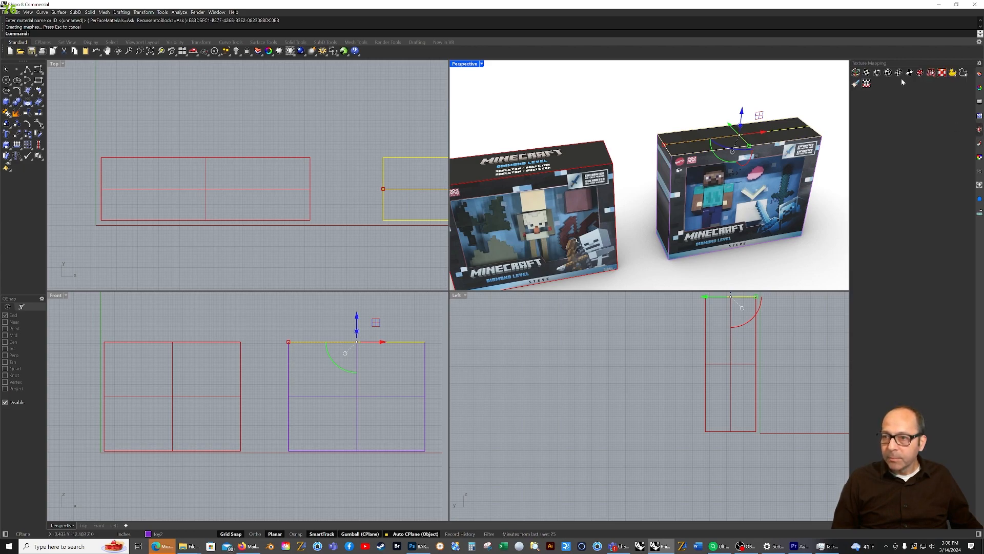
pyautogui.click(867, 73)
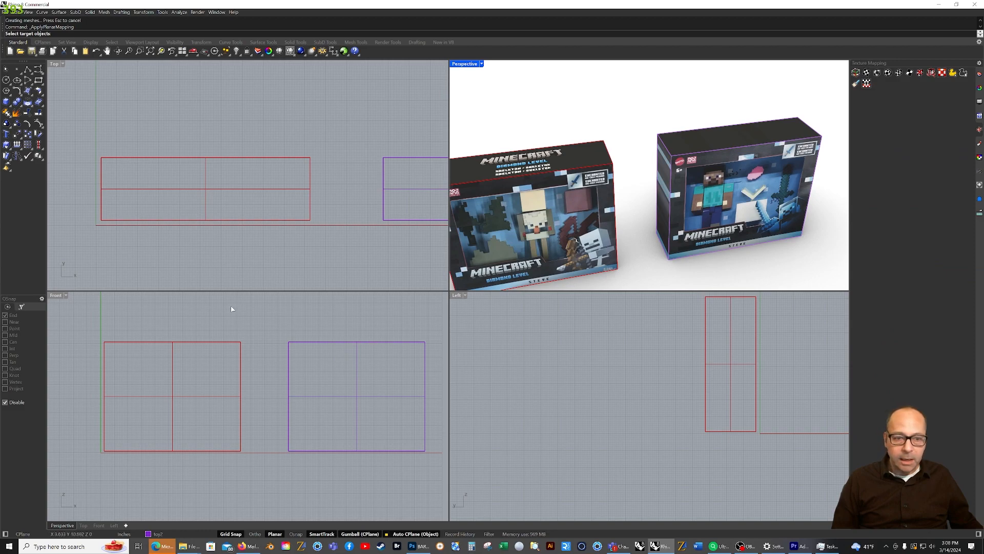
pyautogui.scroll(-8, 281, 228)
pyautogui.moveTo(336, 217); pyautogui.dragTo(258, 235, button='right')
pyautogui.scroll(6, 274, 248)
pyautogui.scroll(1, 274, 250)
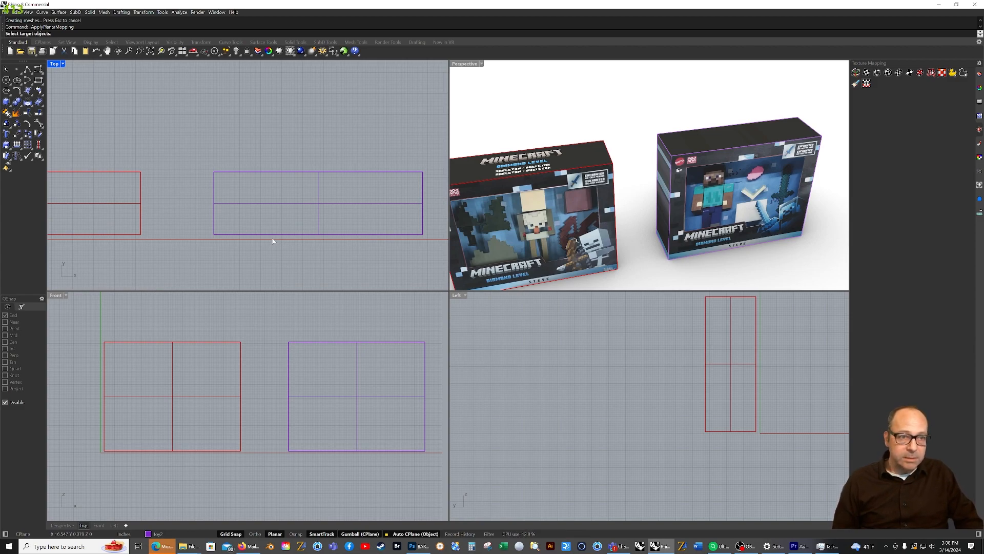
pyautogui.press('Escape')
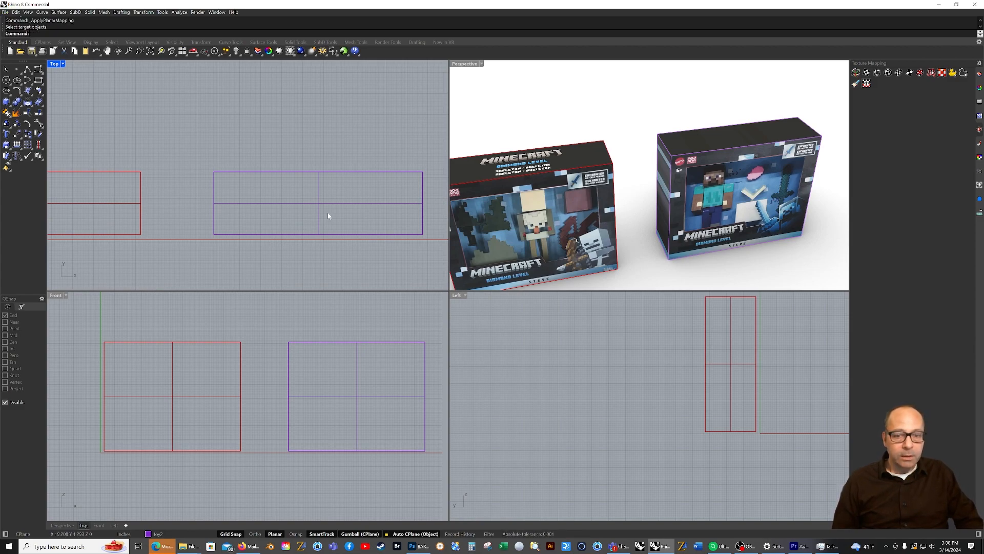
# Step: Apply a planar UV mapping to the right toy box in the Top view, using its bounding box, CPlane coordinates and mapping channel 2
pyautogui.click(319, 200)
pyautogui.press('Return')
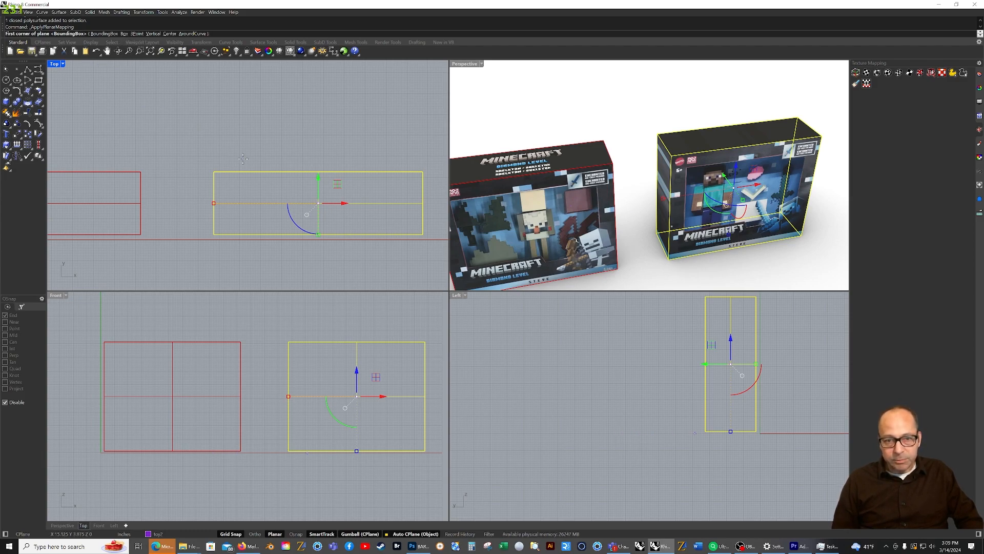
pyautogui.press('Return')
pyautogui.press('Return')
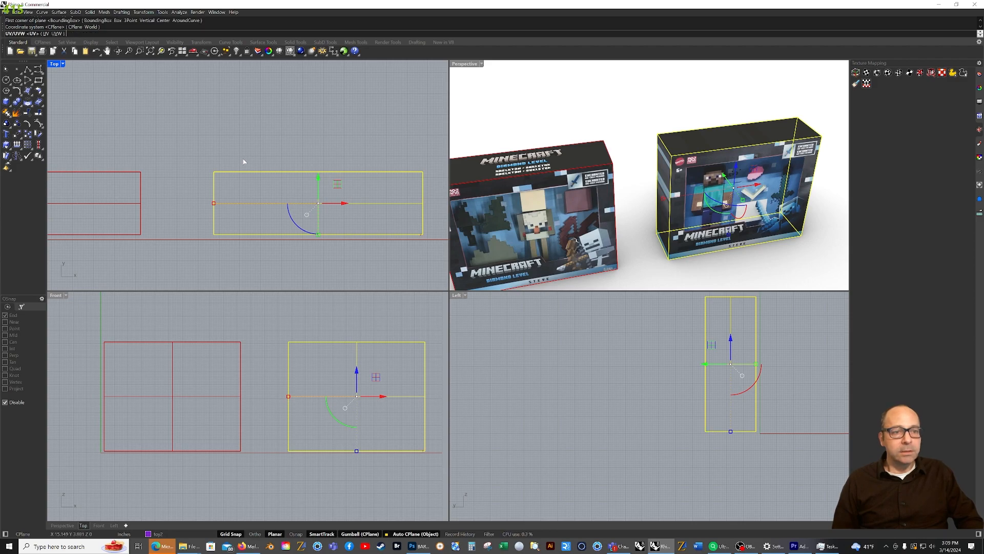
pyautogui.press('Return')
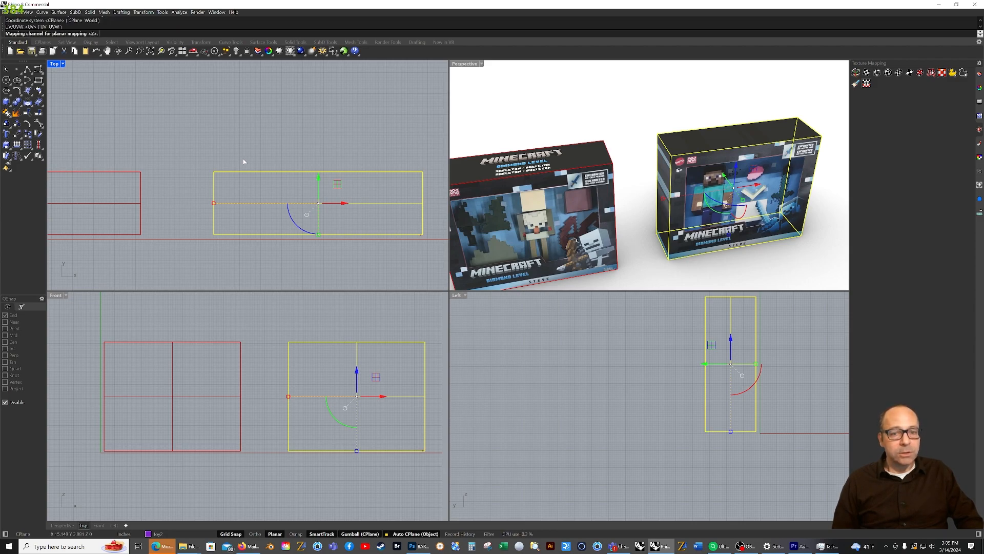
pyautogui.press('Return')
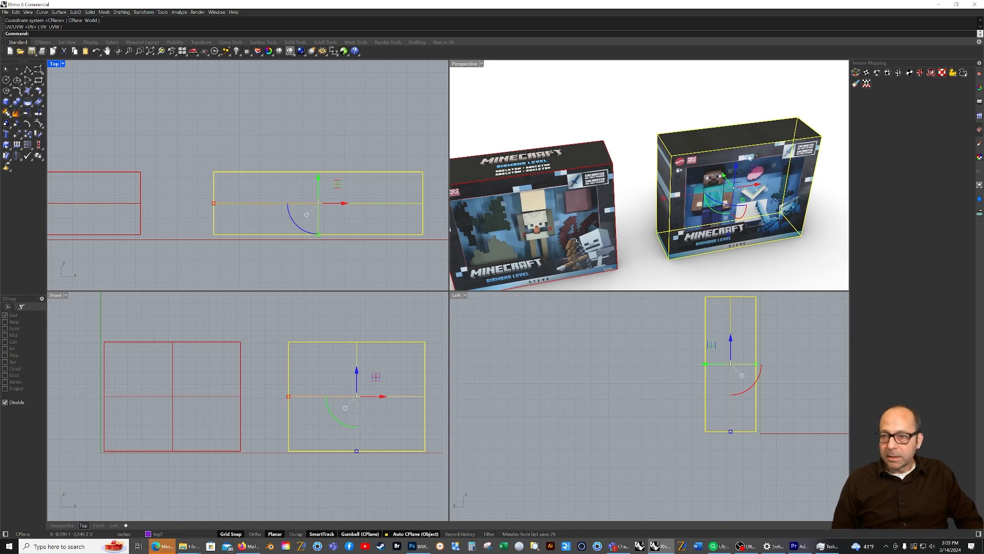
# Step: Set the mapping channel of the HXM84 top material's base color texture to 2
pyautogui.click(980, 147)
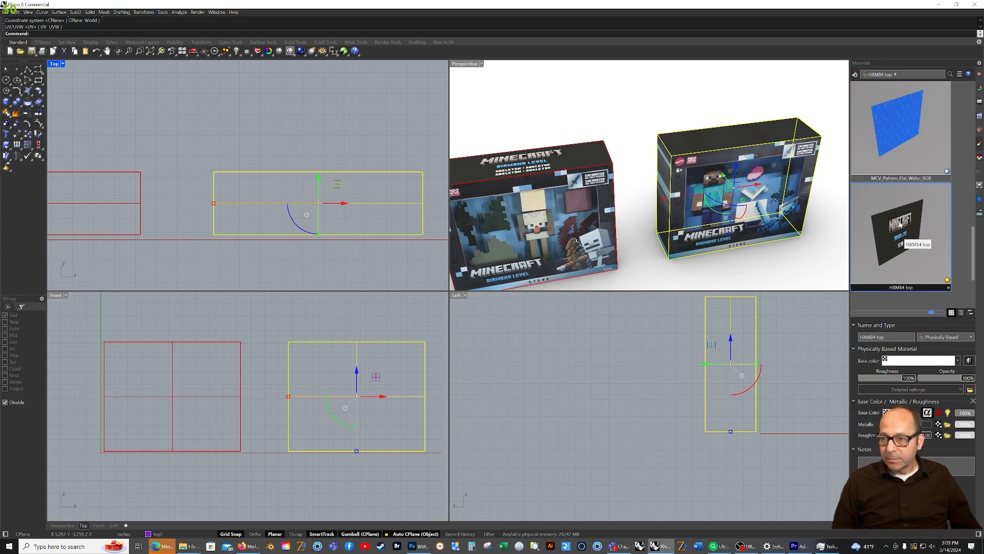
pyautogui.doubleClick(901, 216)
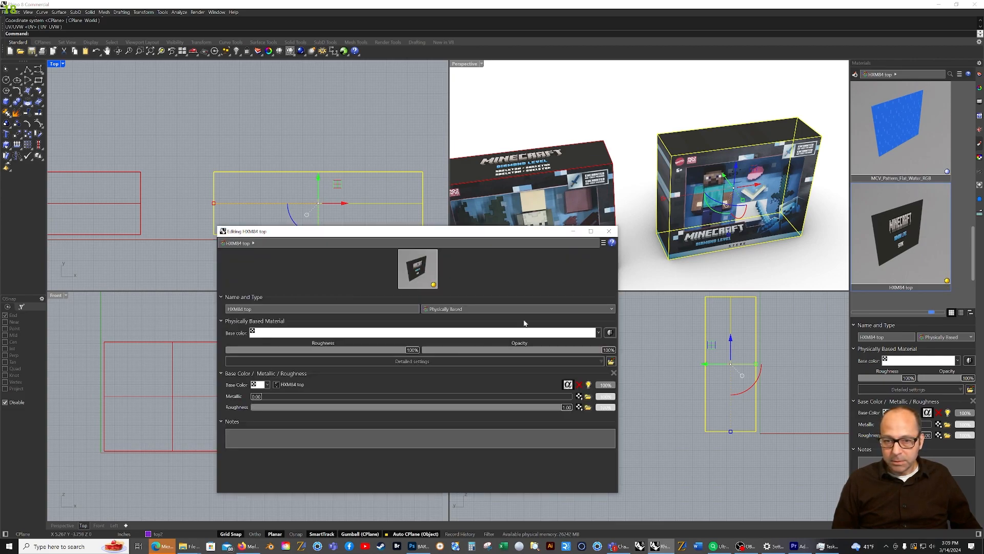
pyautogui.doubleClick(297, 385)
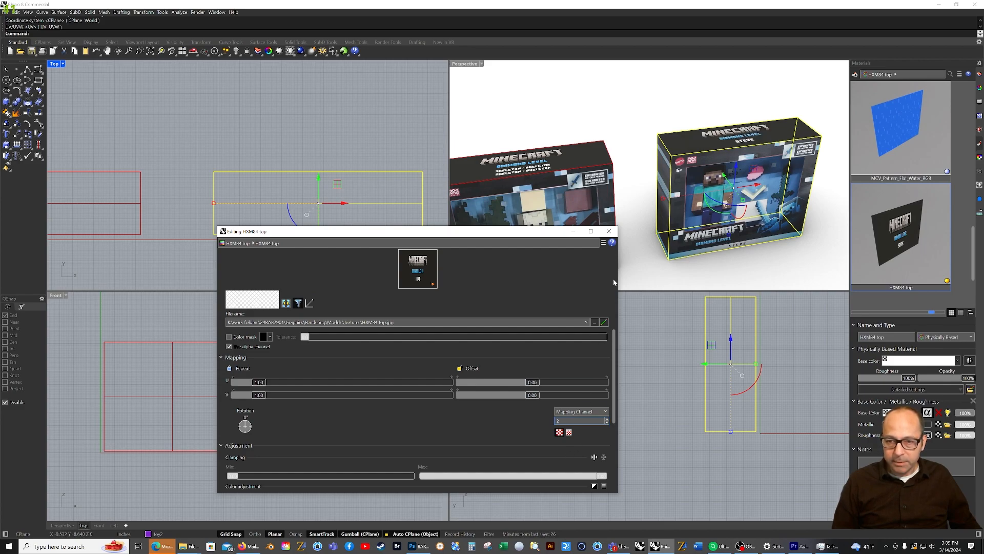
pyautogui.click(610, 232)
# Step: Turn the toy layer back on to show the blue display tray around the two toy boxes
pyautogui.scroll(-8, 634, 241)
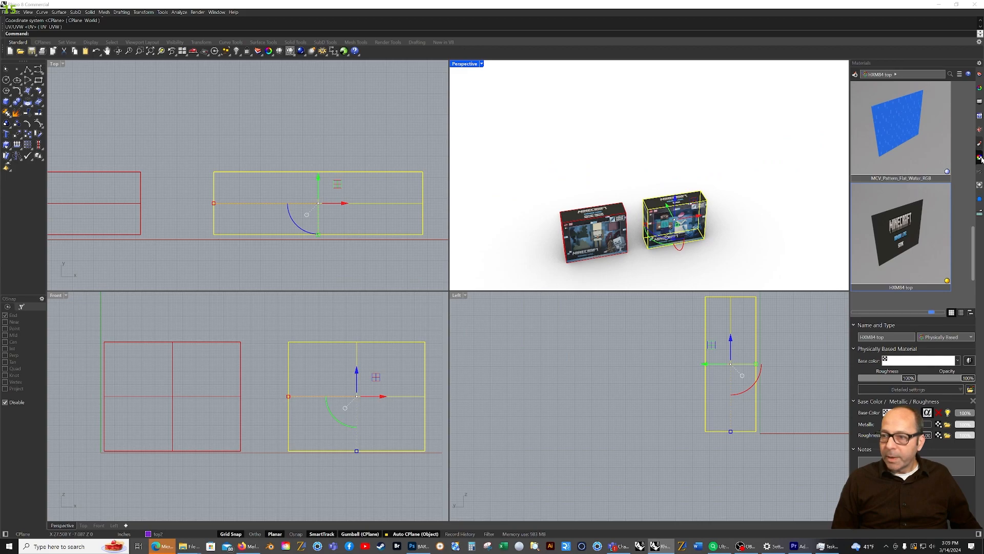
pyautogui.click(979, 74)
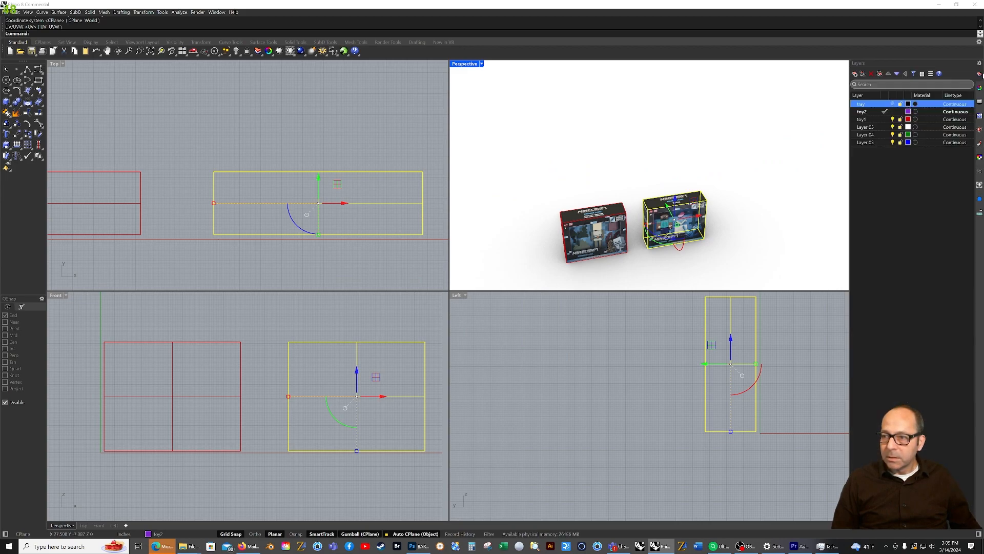
pyautogui.click(892, 104)
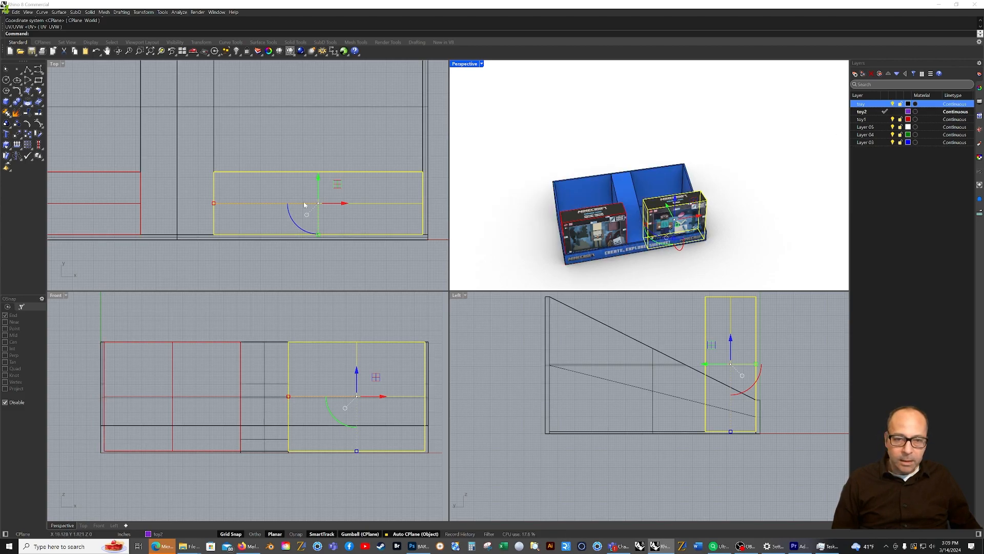
# Step: Add the left toy box to the selection so both toy boxes can be handled together in the Top view
pyautogui.keyDown('shift'); pyautogui.click(98, 204); pyautogui.keyUp('shift')
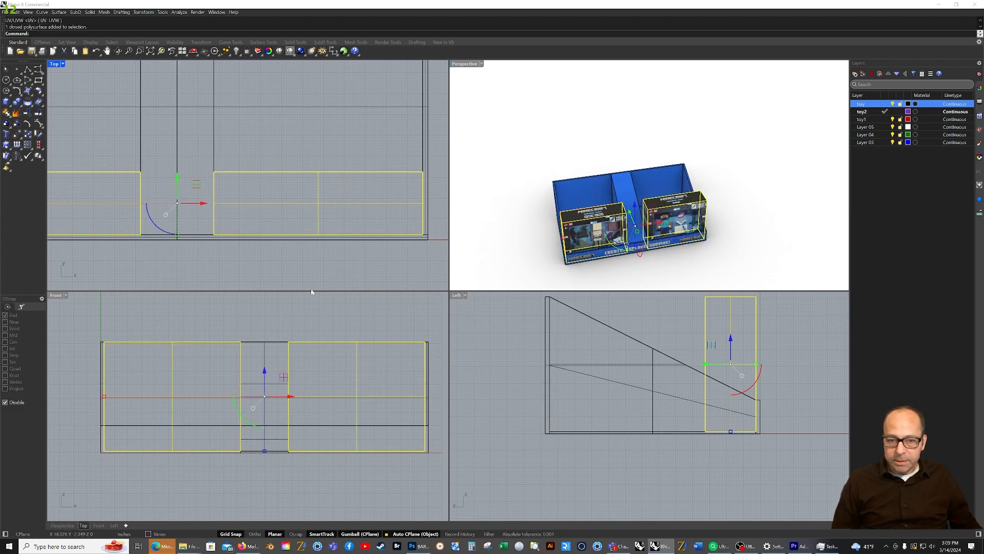
pyautogui.scroll(-4, 158, 213)
pyautogui.moveTo(179, 177); pyautogui.dragTo(271, 188, button='right')
pyautogui.scroll(5, 295, 277)
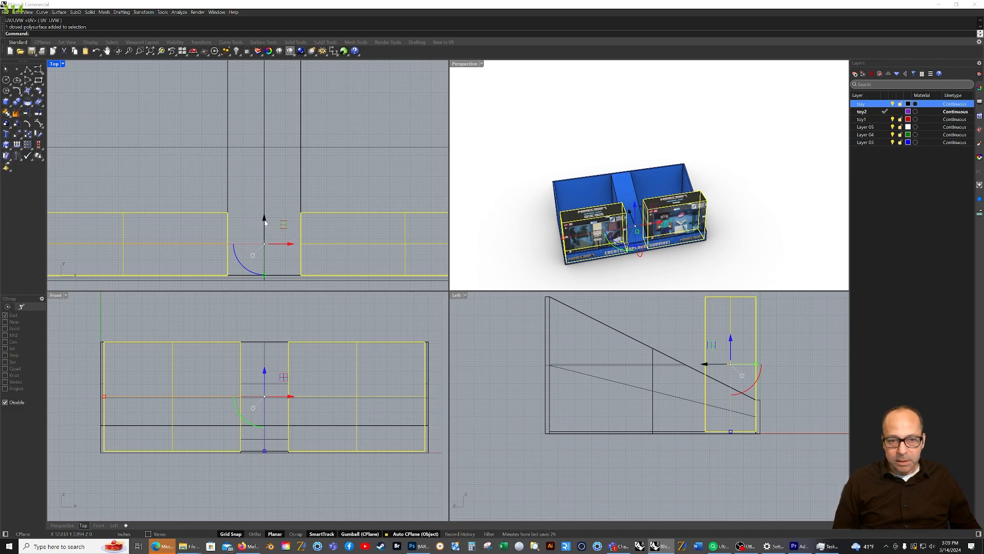
# Step: Try to move both toy boxes back by one box depth in the tray, and undo the move
pyautogui.moveTo(264, 221); pyautogui.dragTo(258, 158)
pyautogui.moveTo(264, 158); pyautogui.dragTo(293, 220, button='right')
pyautogui.scroll(-3, 358, 161)
pyautogui.click(108, 165)
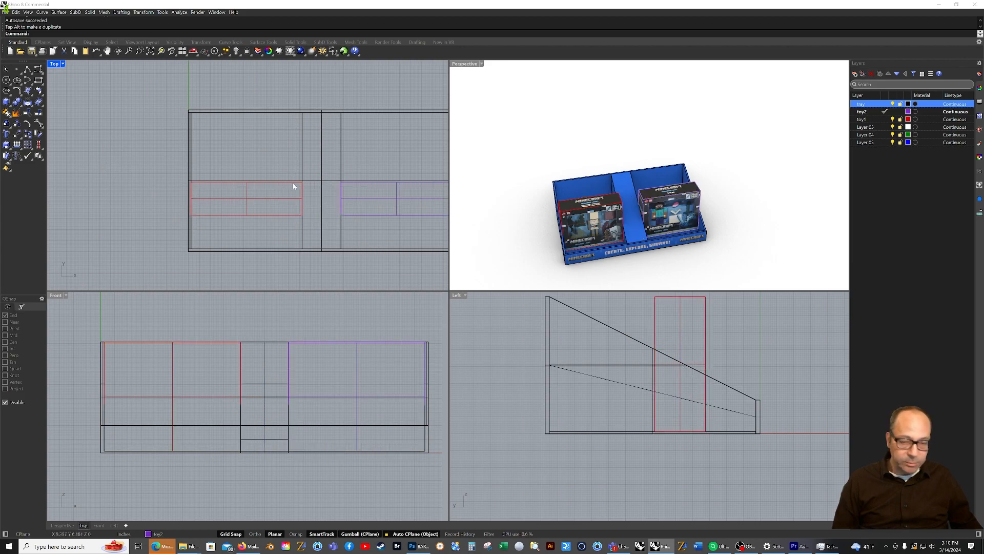
pyautogui.hotkey('ctrl', 'z')
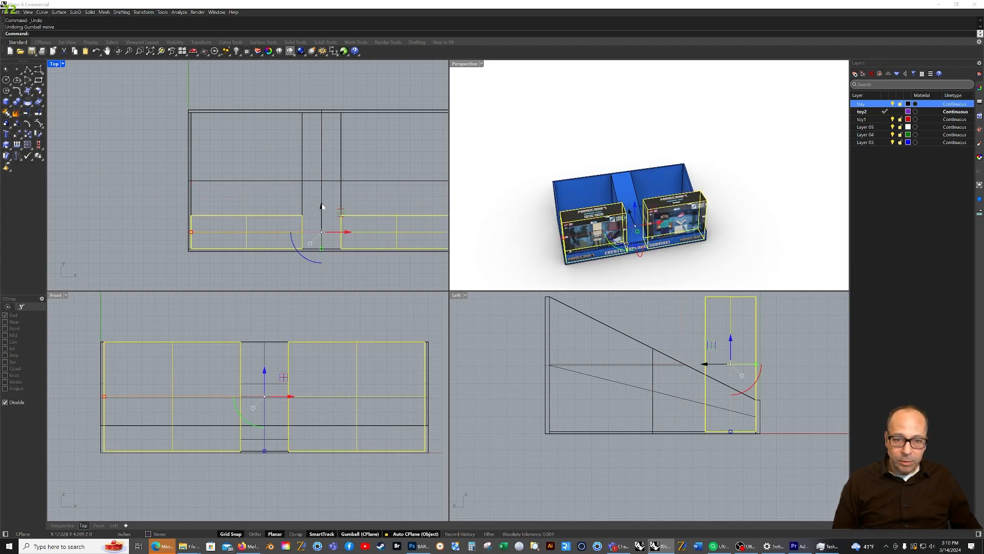
# Step: Copy both toy boxes repeatedly toward the back of the tray to make four rows on each side of the divider
pyautogui.moveTo(321, 205); pyautogui.dragTo(316, 108)
pyautogui.click(333, 52)
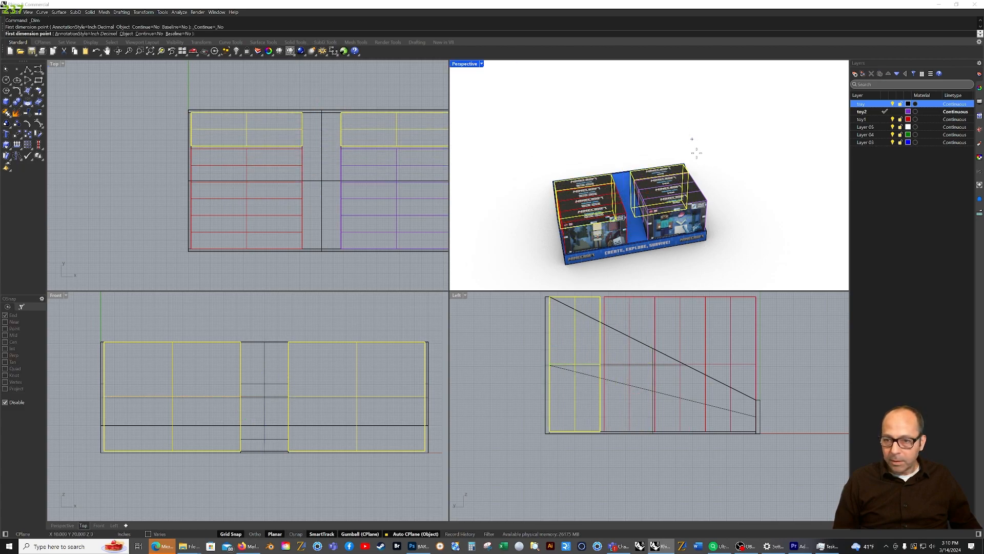
pyautogui.scroll(-3, 693, 147)
pyautogui.scroll(3, 683, 231)
pyautogui.moveTo(678, 264); pyautogui.dragTo(645, 262, button='right')
pyautogui.scroll(-4, 733, 238)
pyautogui.scroll(8, 730, 229)
pyautogui.click(714, 251)
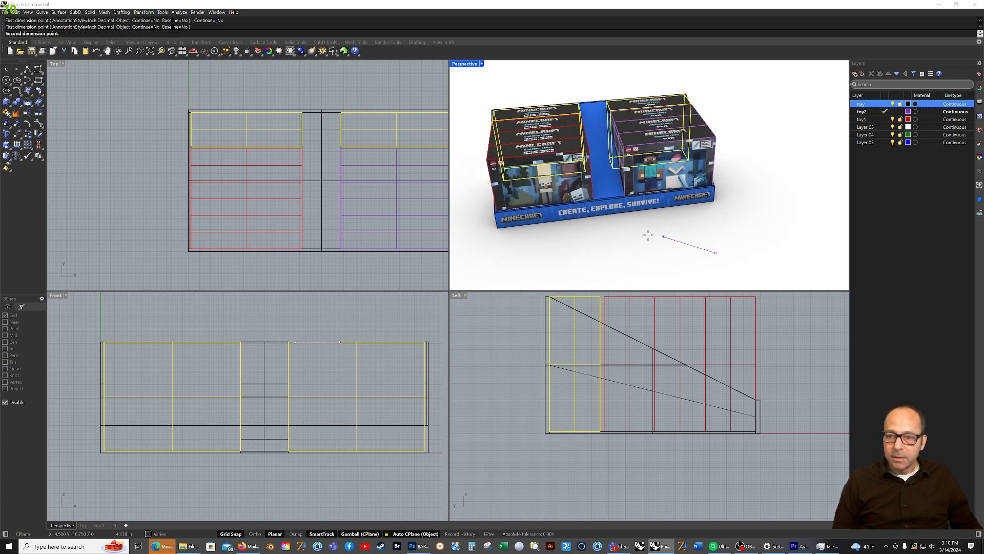
pyautogui.press('Escape')
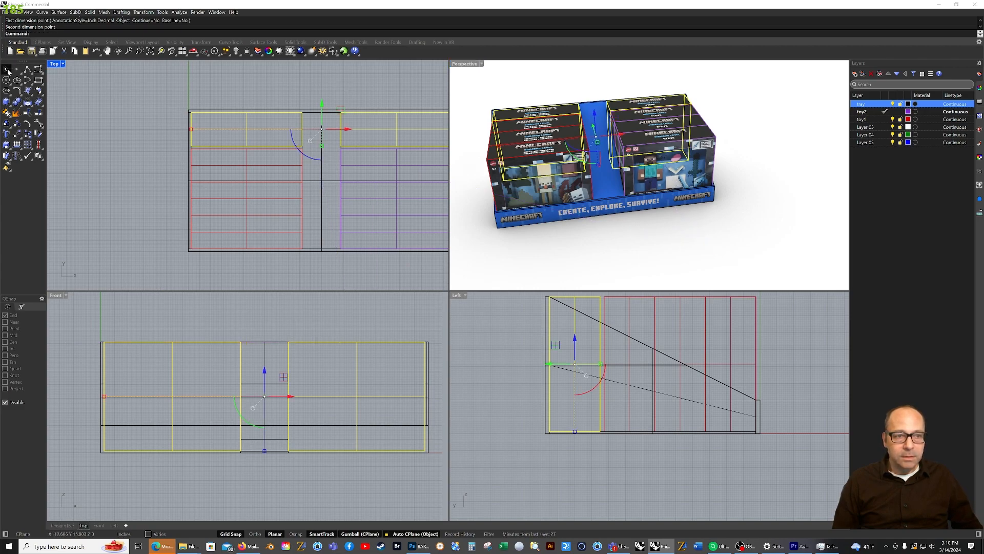
# Step: Clear the selection and examine the filled tray in the Perspective view from its front right corner
pyautogui.press('Escape')
pyautogui.click(776, 179)
pyautogui.moveTo(776, 179); pyautogui.dragTo(588, 228, button='right')
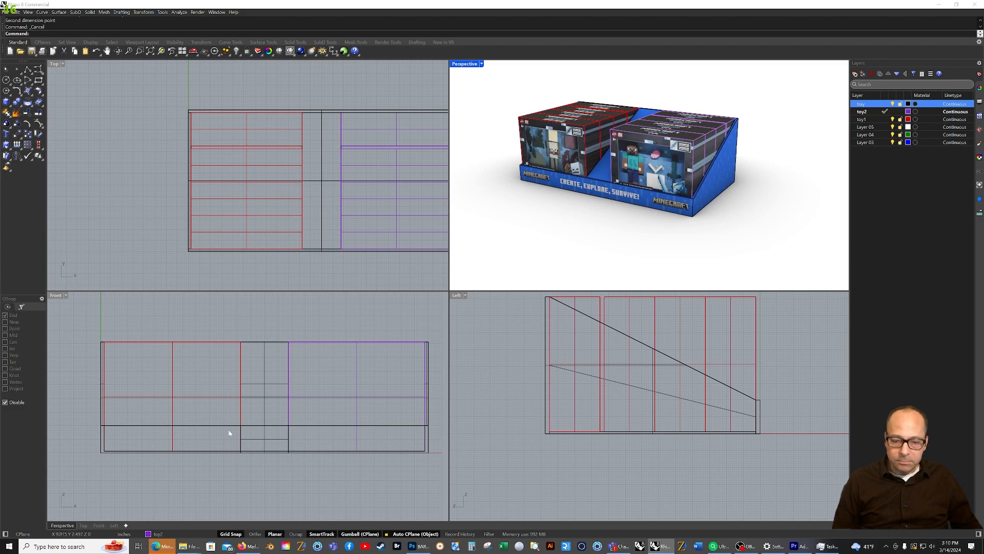